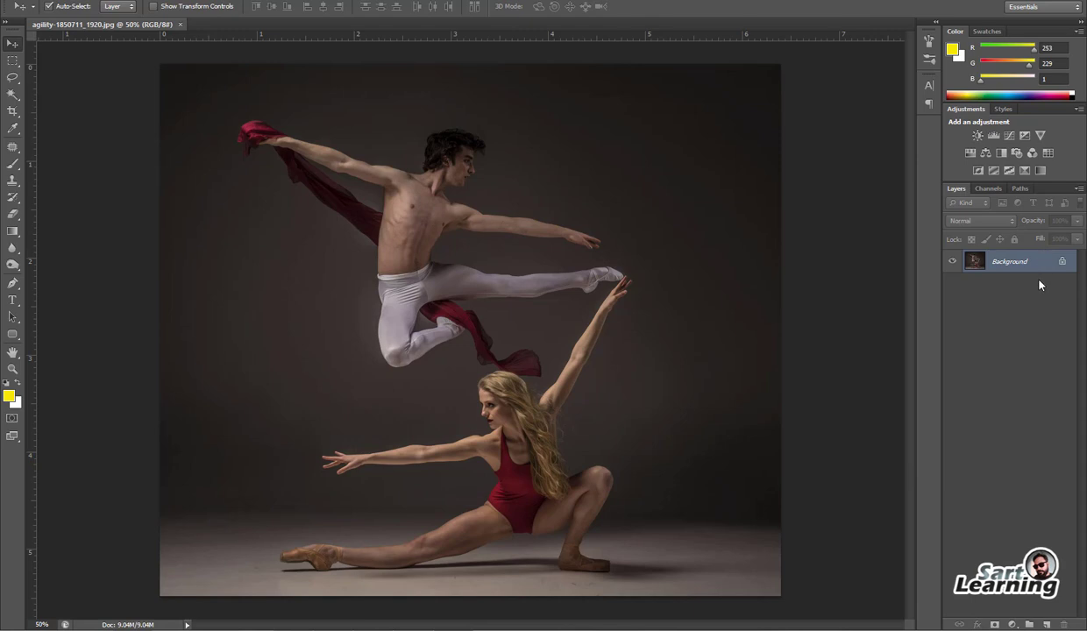
Duplicate the Background photo as Layer 1 and bring up the adjustment layer menu
key(ctrl+j)
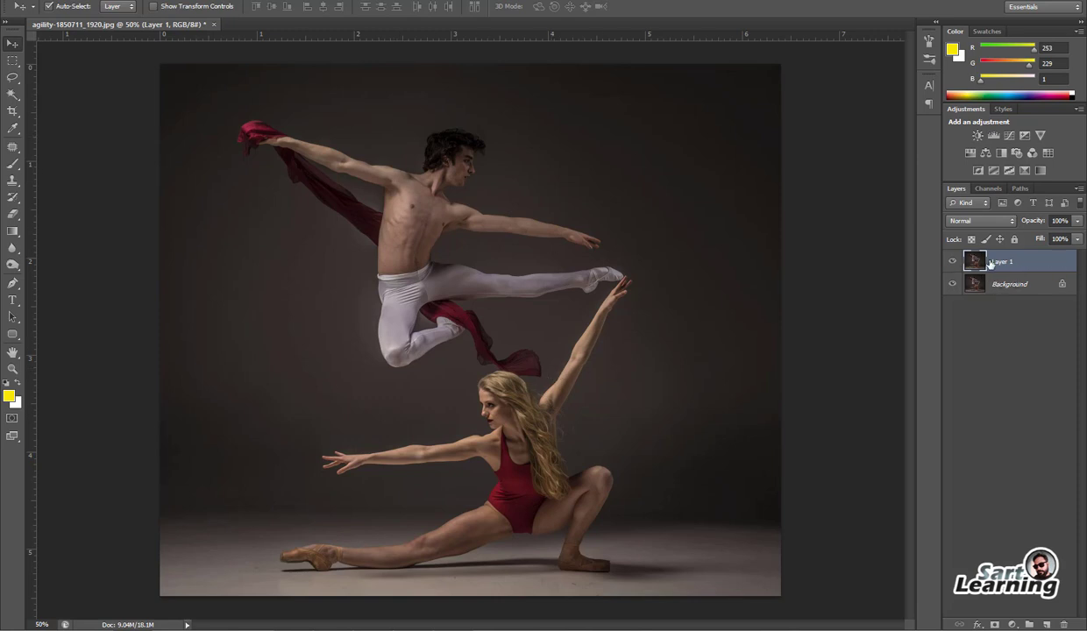
click(1009, 623)
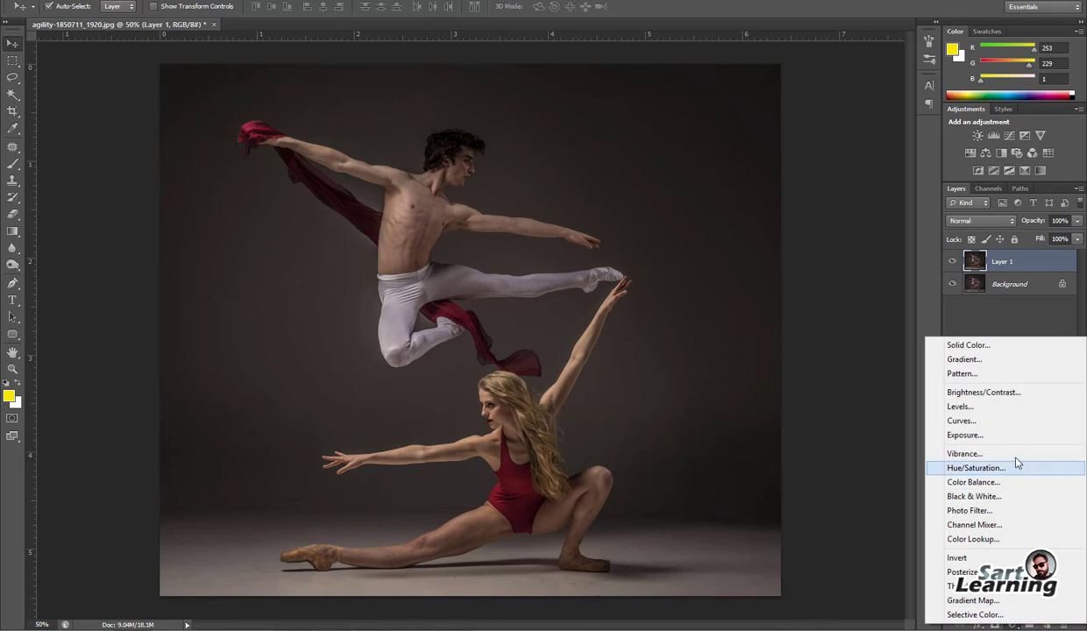
Add a Color Lookup layer, try Crisp_Winter.look, then settle on Moonlight.3DL
click(1000, 541)
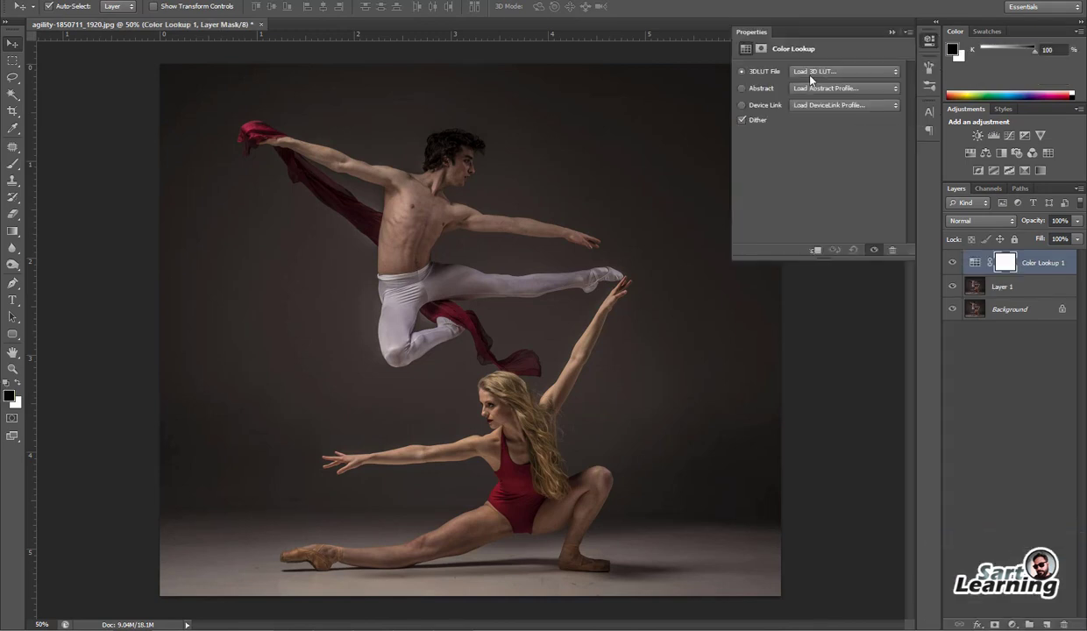
click(794, 74)
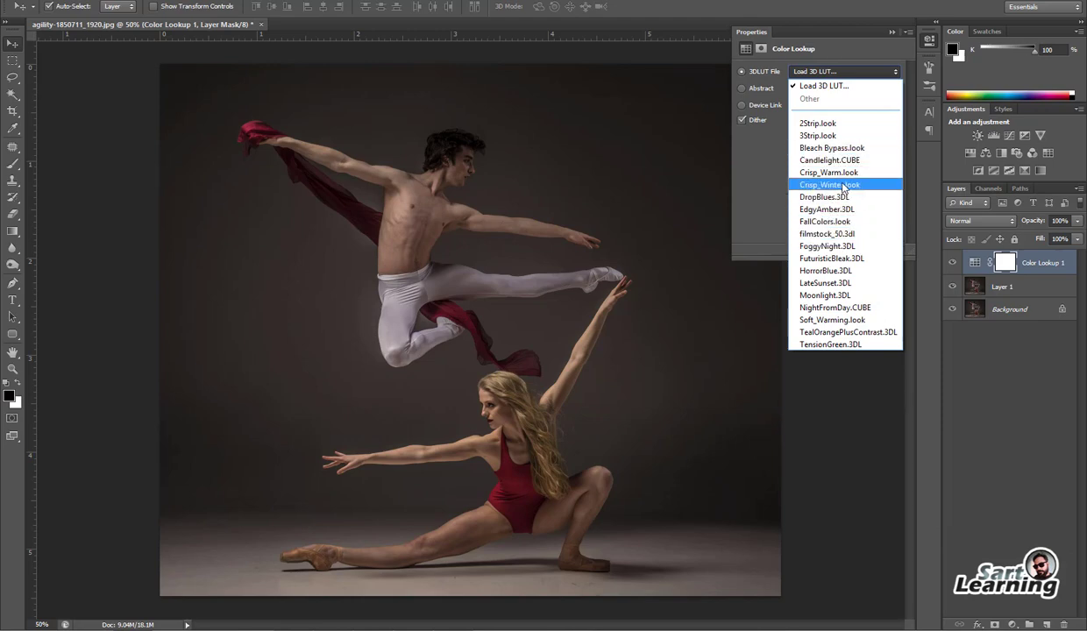
click(820, 184)
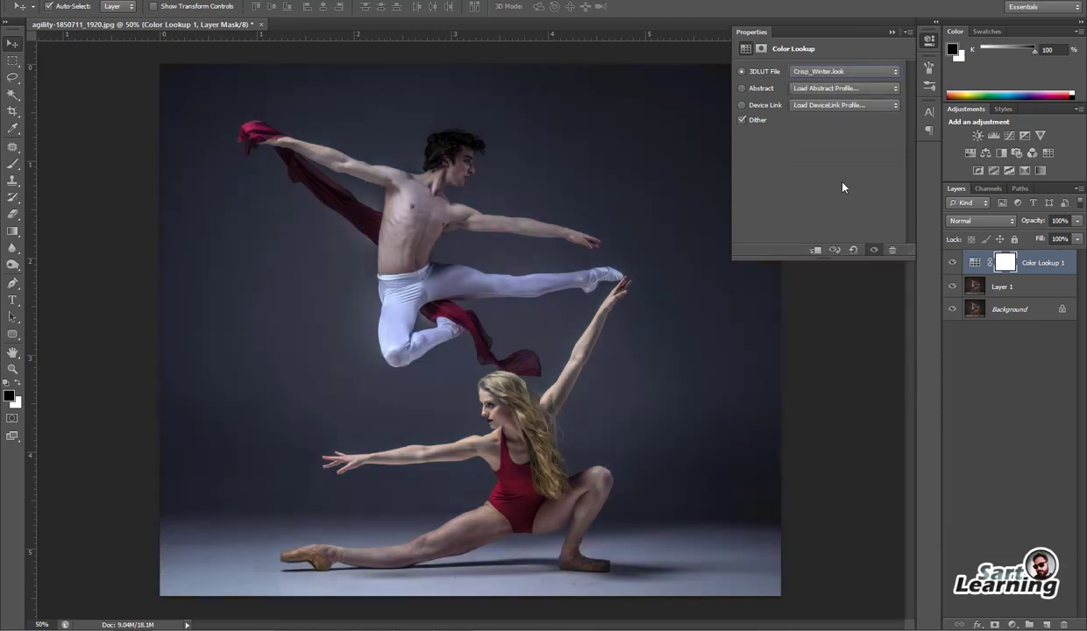
click(832, 74)
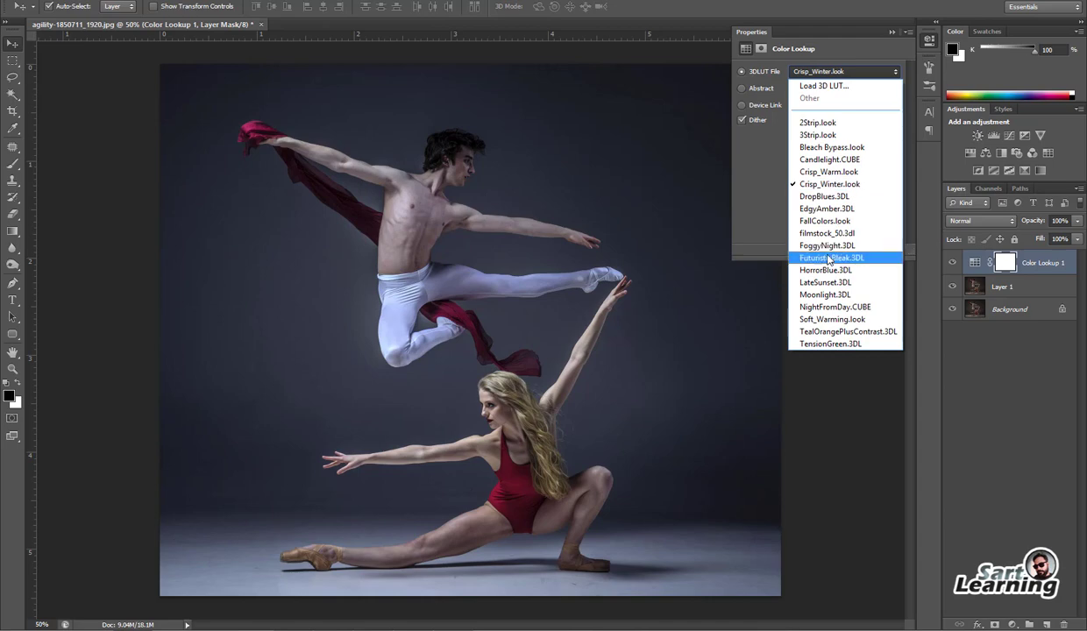
click(805, 295)
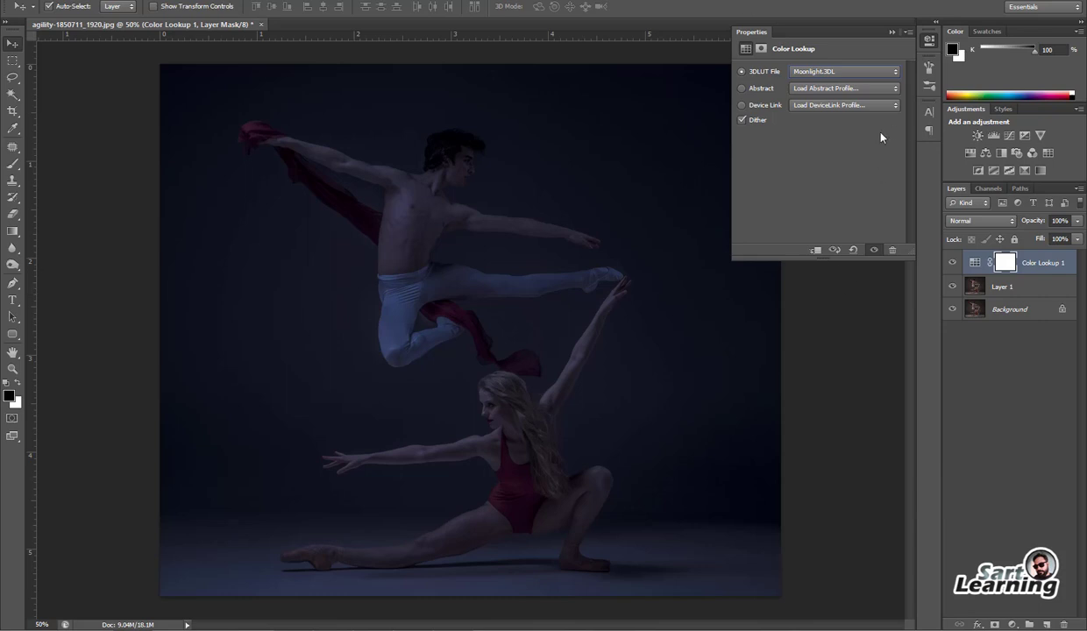
click(891, 33)
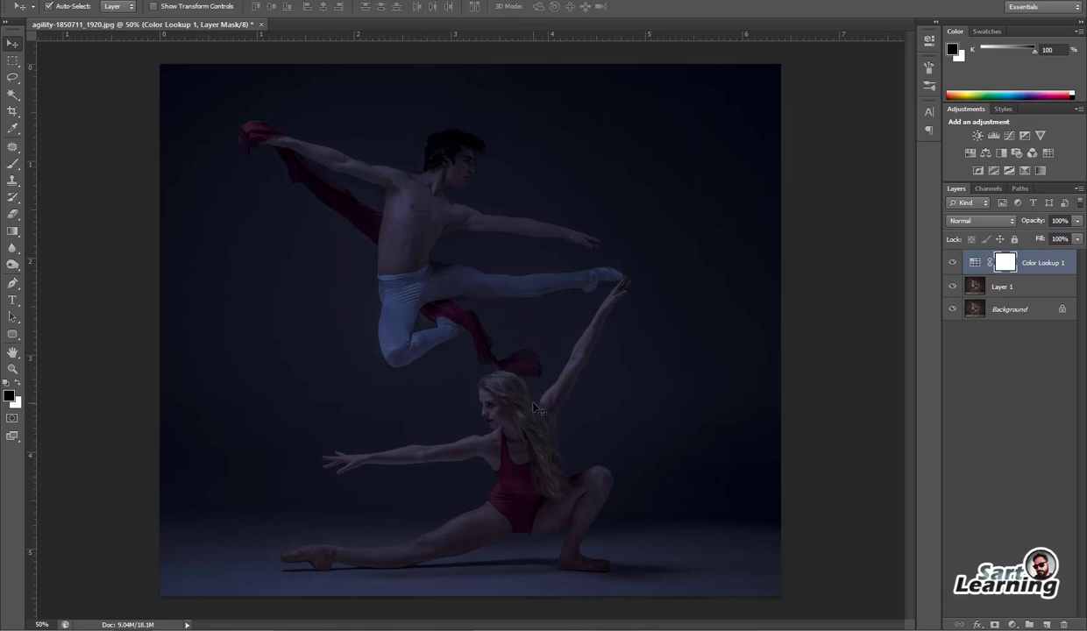
click(1010, 625)
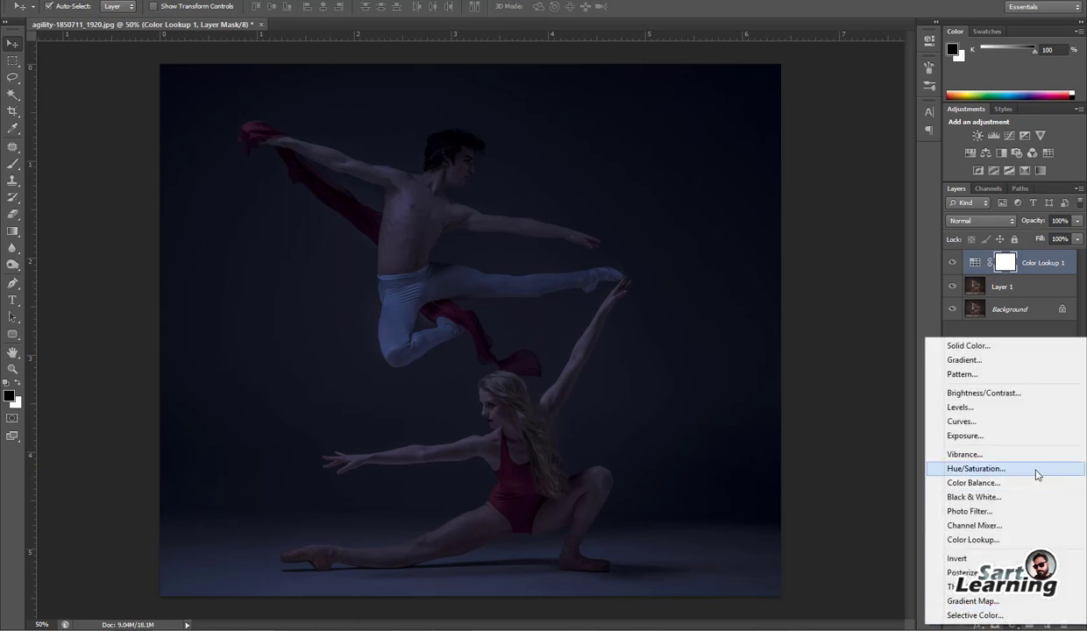
Add a Photo Filter layer using Cooling Filter (80) at high density, then preview without panels
click(989, 512)
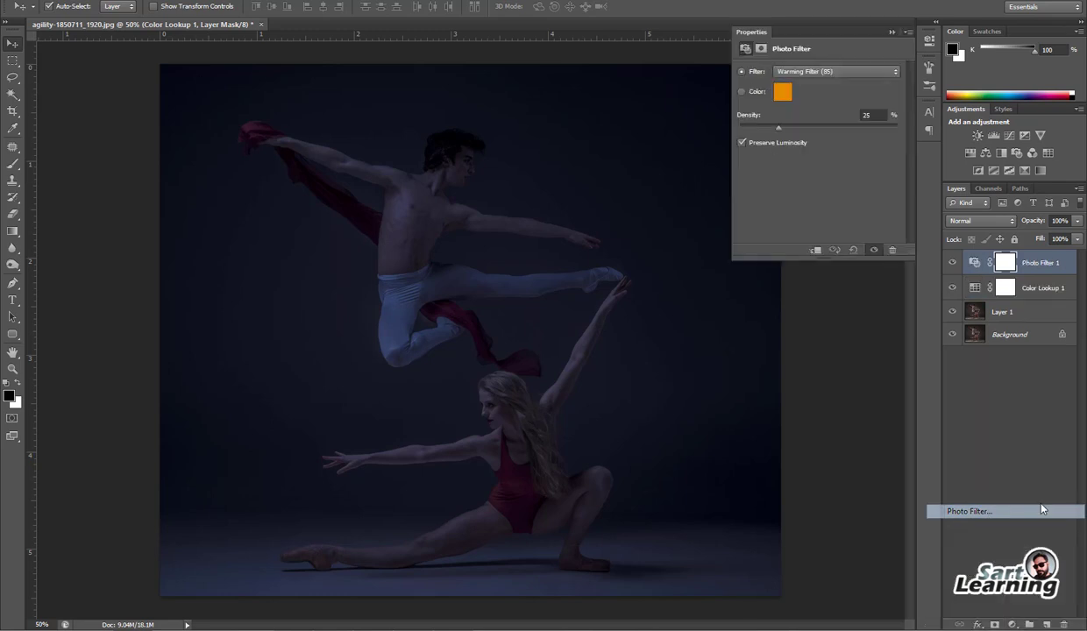
click(815, 71)
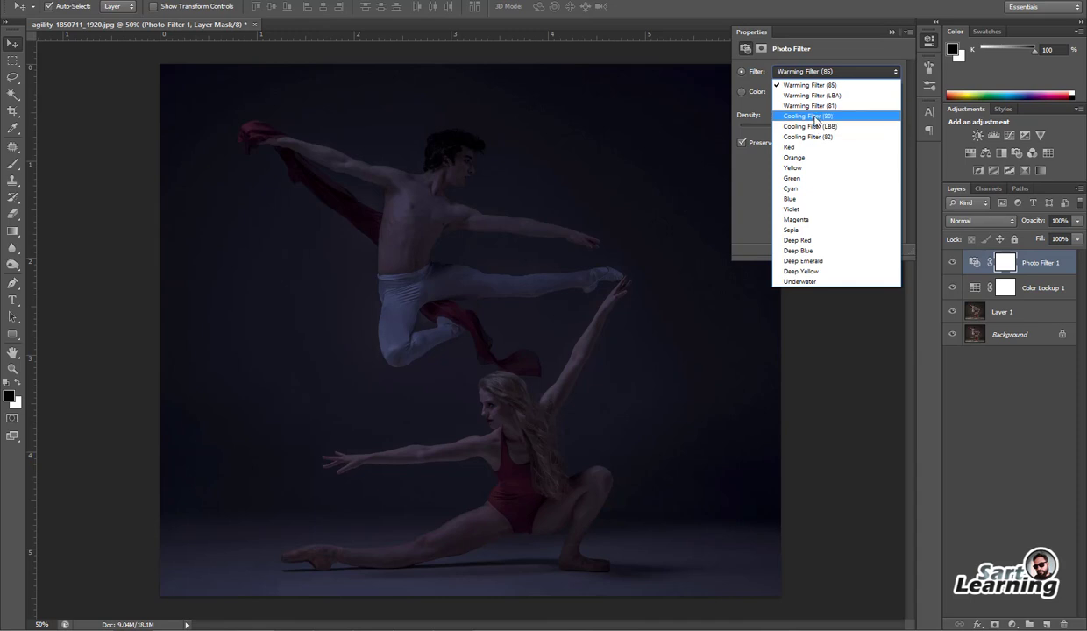
click(815, 117)
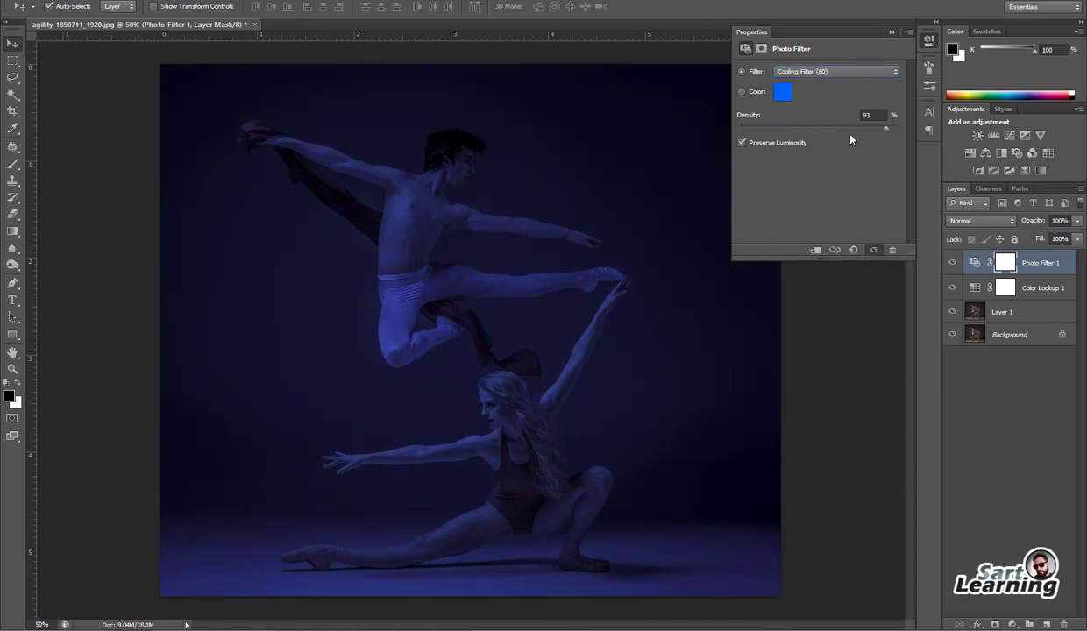
drag(748, 147, 811, 147)
click(833, 385)
key(Tab)
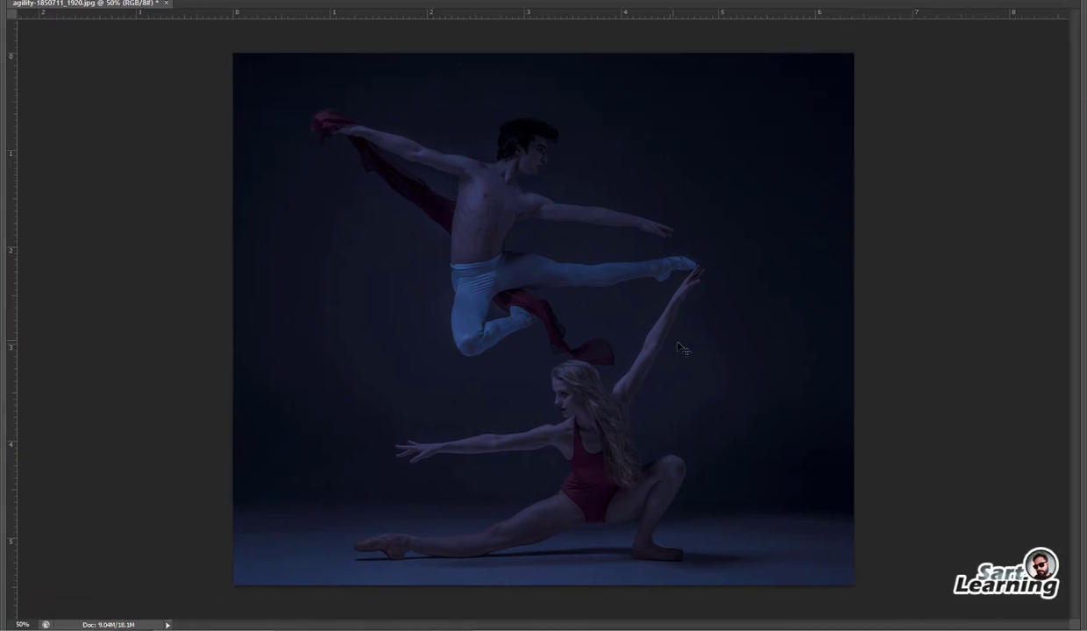
key(Tab)
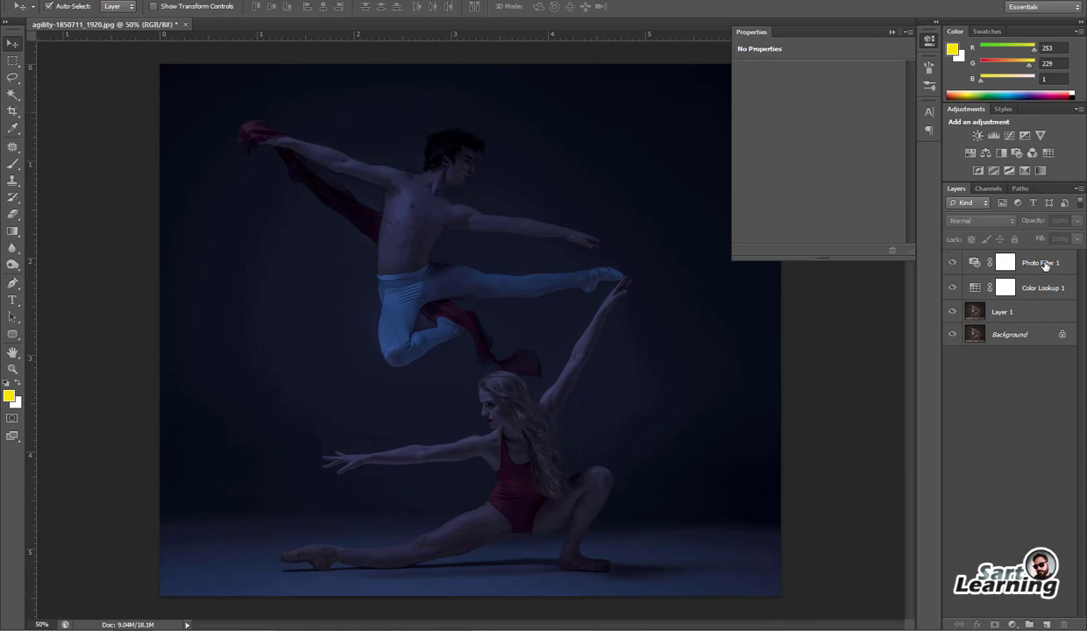
Toggle Photo Filter, Color Lookup and Layer 1 visibility to compare with the original
click(1016, 313)
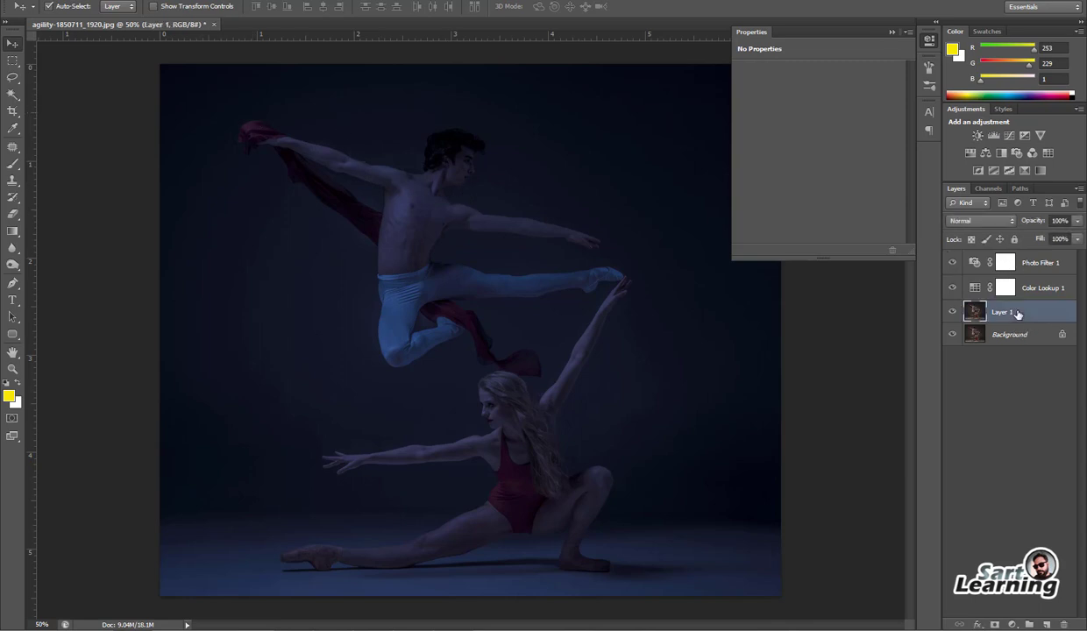
click(954, 263)
click(953, 287)
click(953, 311)
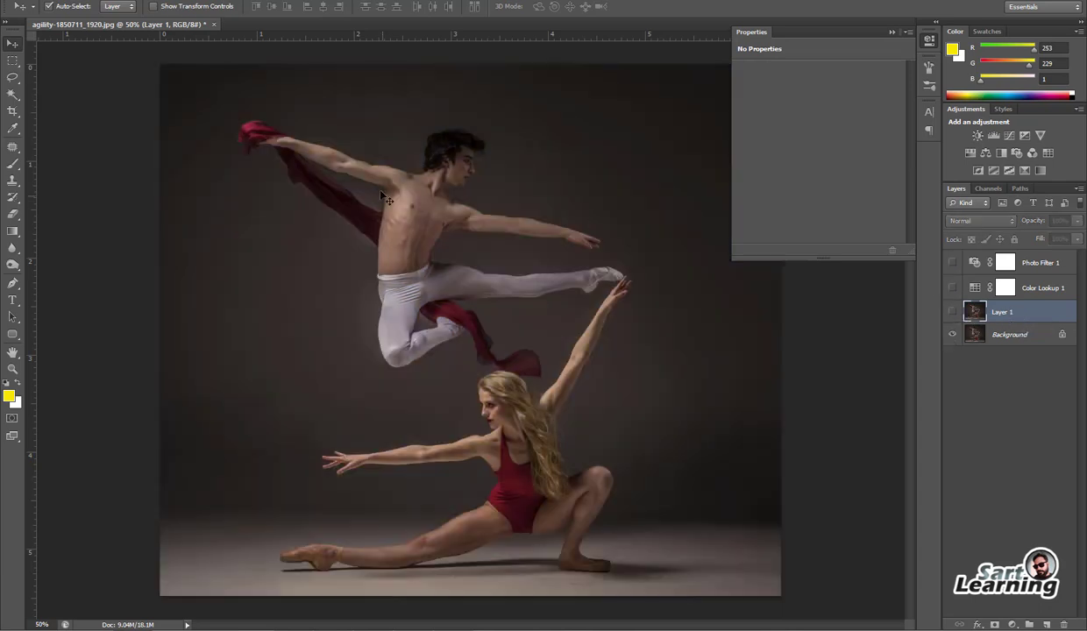
click(953, 311)
click(953, 288)
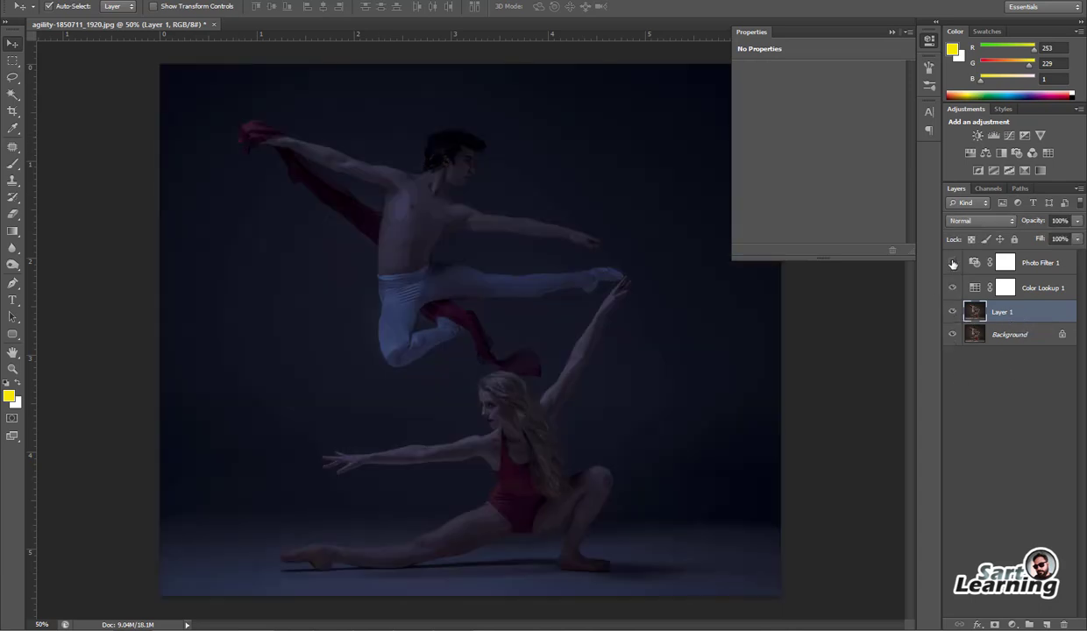
click(953, 262)
Duplicate Layer 1 and move the copy to the top of the stack
key(ctrl+j)
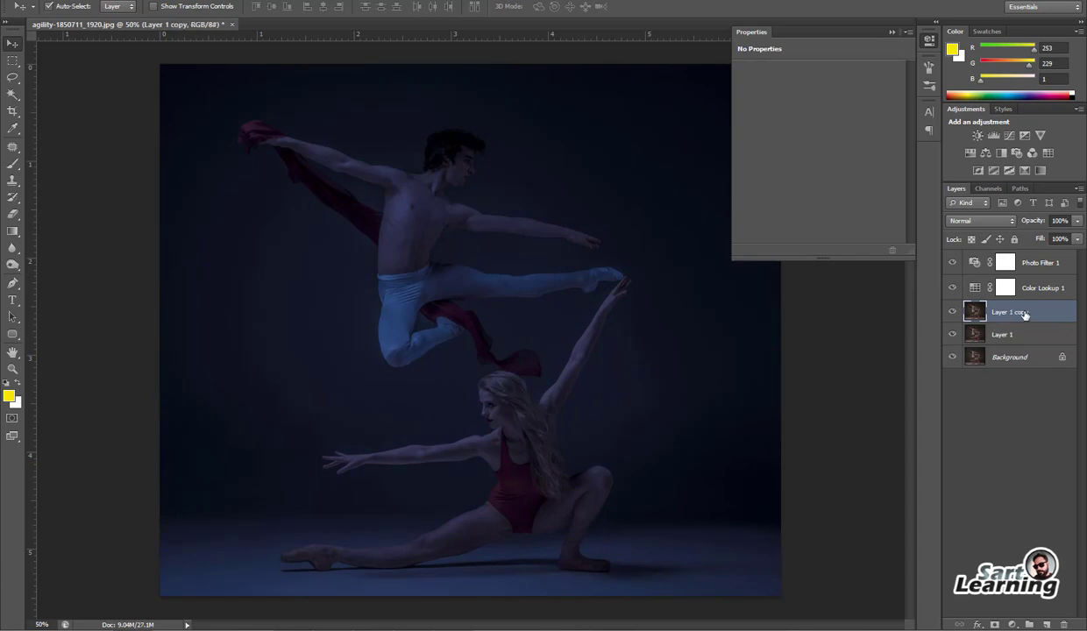
drag(1024, 312, 1015, 252)
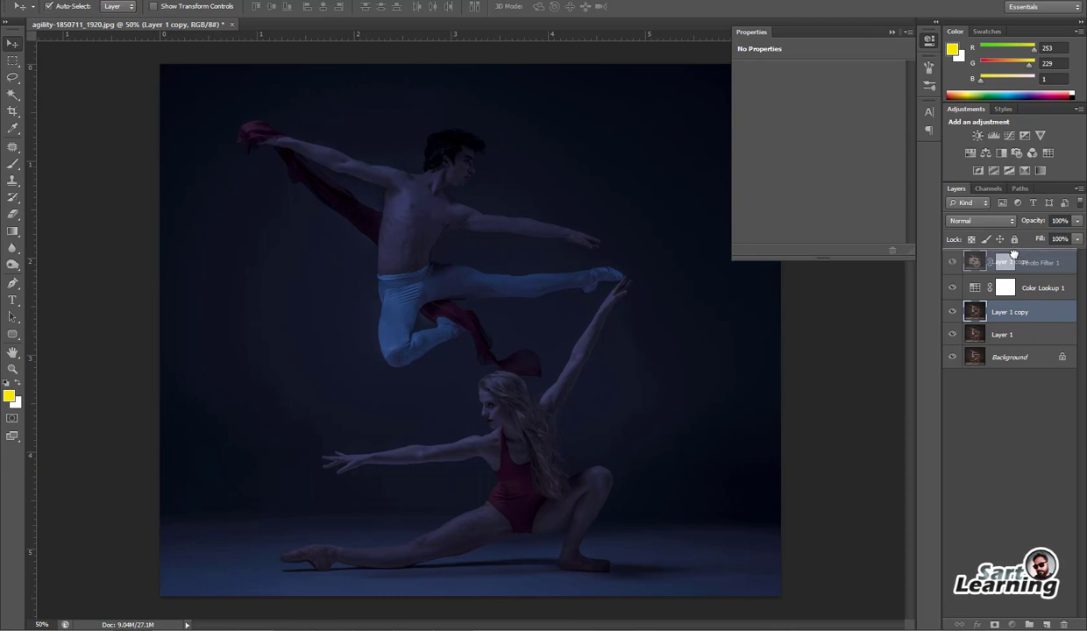
drag(1014, 253, 1015, 257)
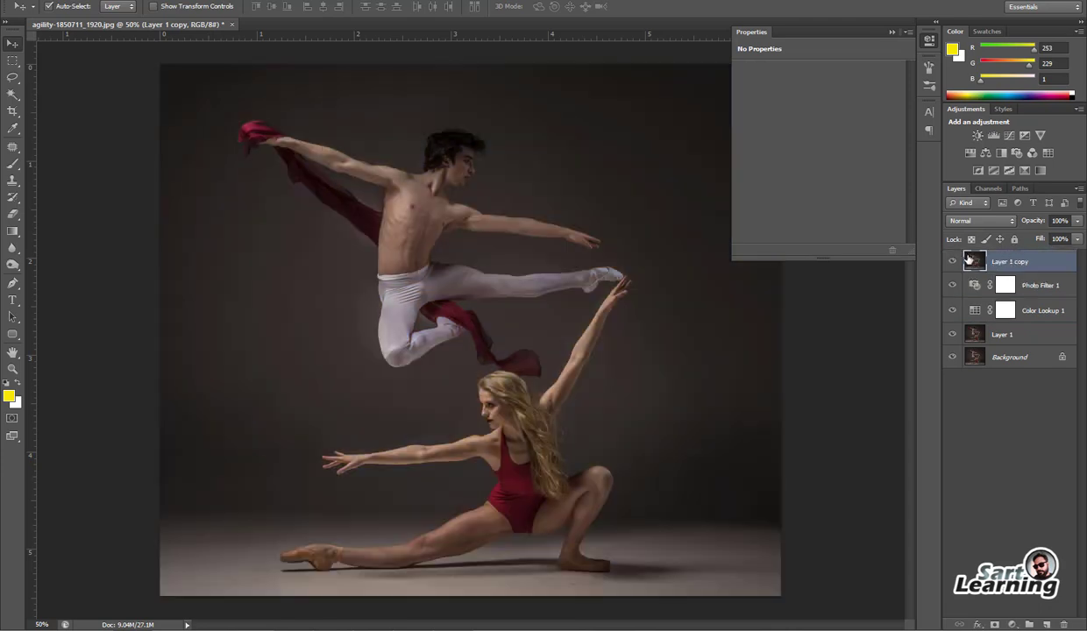
Add a layer mask to Layer 1 copy, invert it to black, and zoom in
click(996, 625)
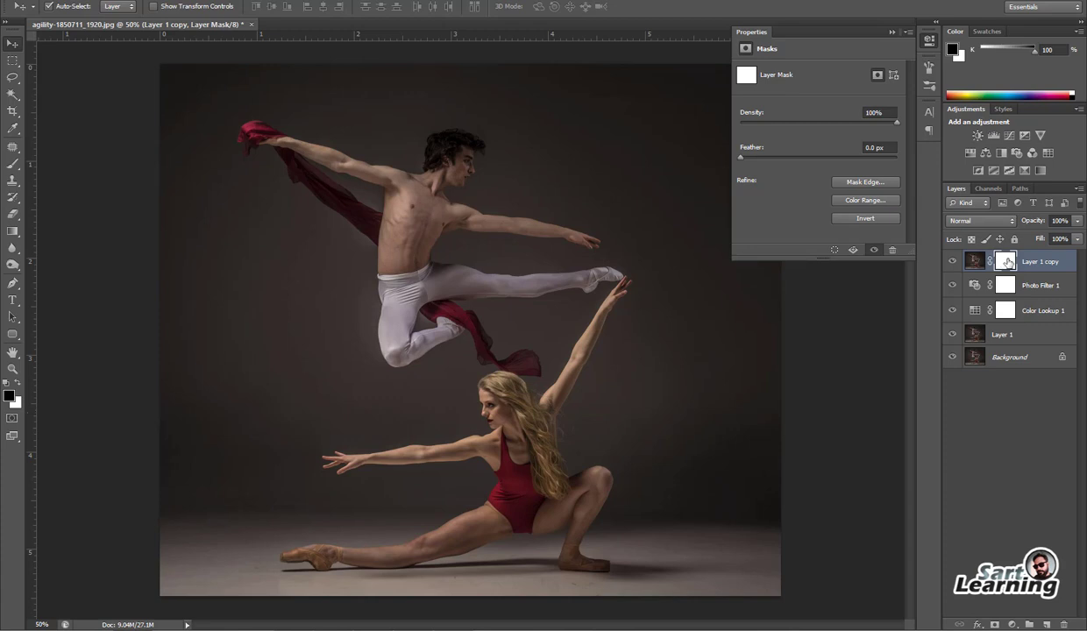
key(ctrl+i)
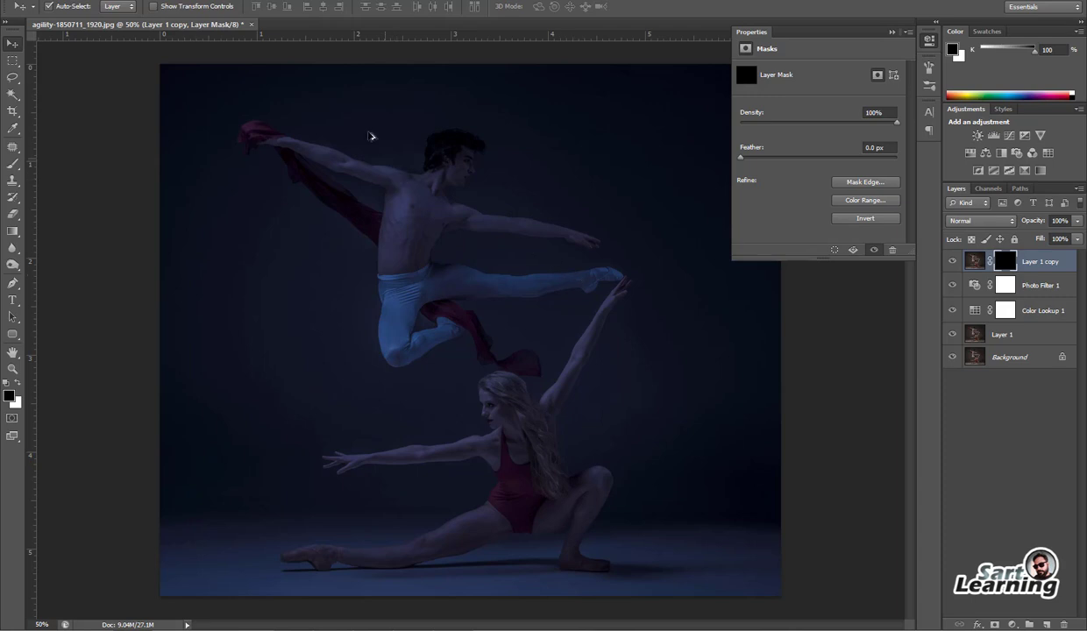
scroll(364, 136, up, 3)
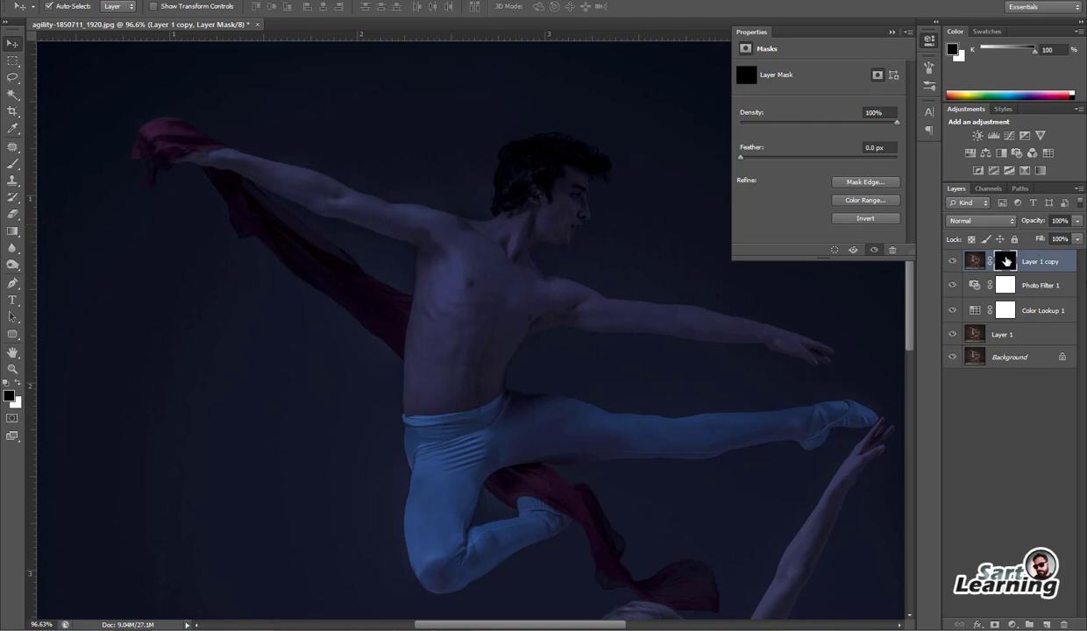
Set up a soft Brush at 0% hardness, 56 px and about 40% opacity
key(b)
right_click(471, 153)
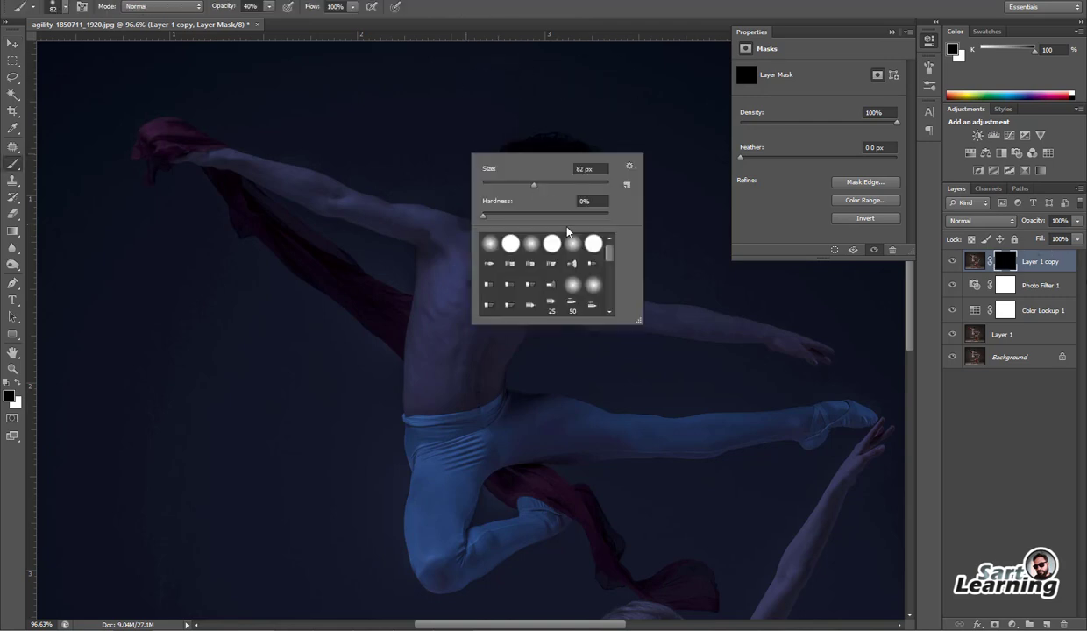
drag(548, 215, 465, 216)
drag(529, 184, 521, 184)
click(524, 184)
key(Return)
drag(220, 8, 223, 9)
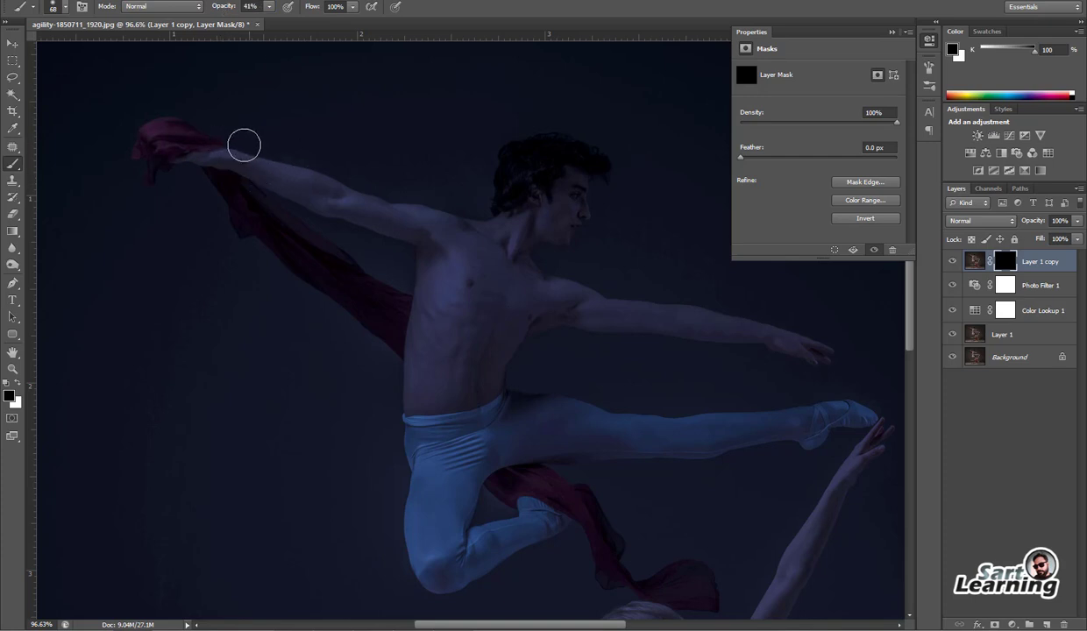
Switch the foreground colour to white and paint light along the male dancer's arm
mouse_move(240, 157)
mouse_down()
mouse_move(225, 153)
mouse_move(340, 180)
mouse_up()
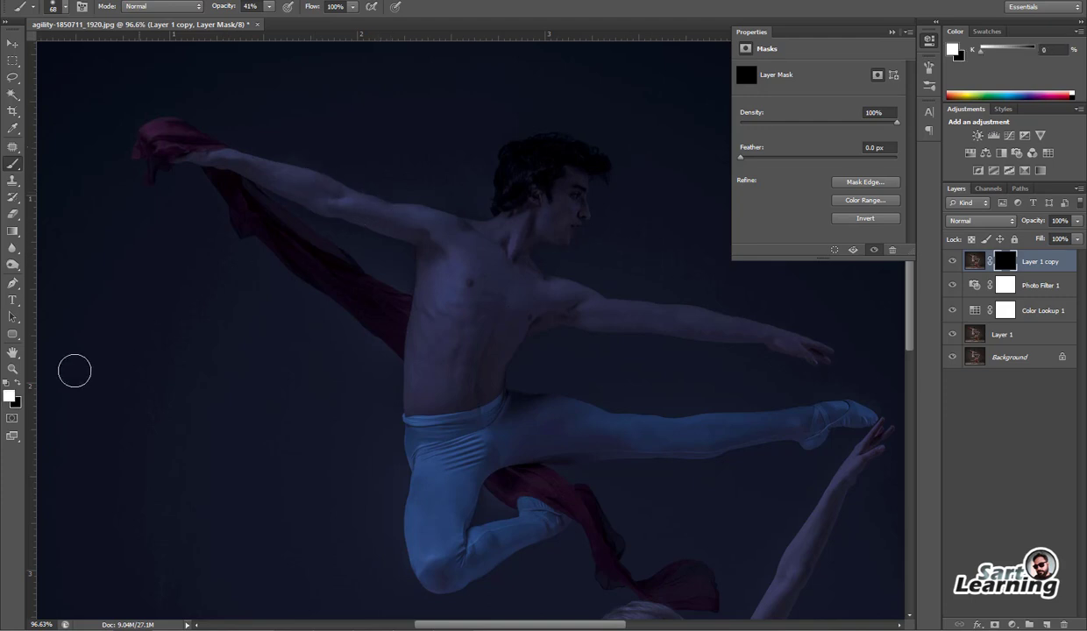
click(17, 384)
click(11, 396)
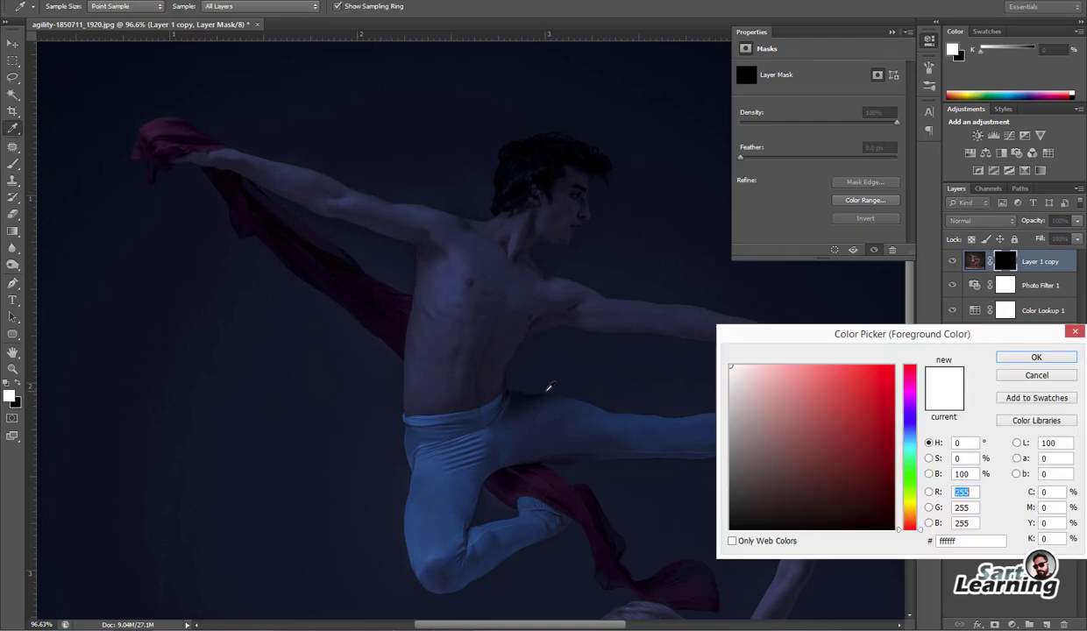
click(1035, 358)
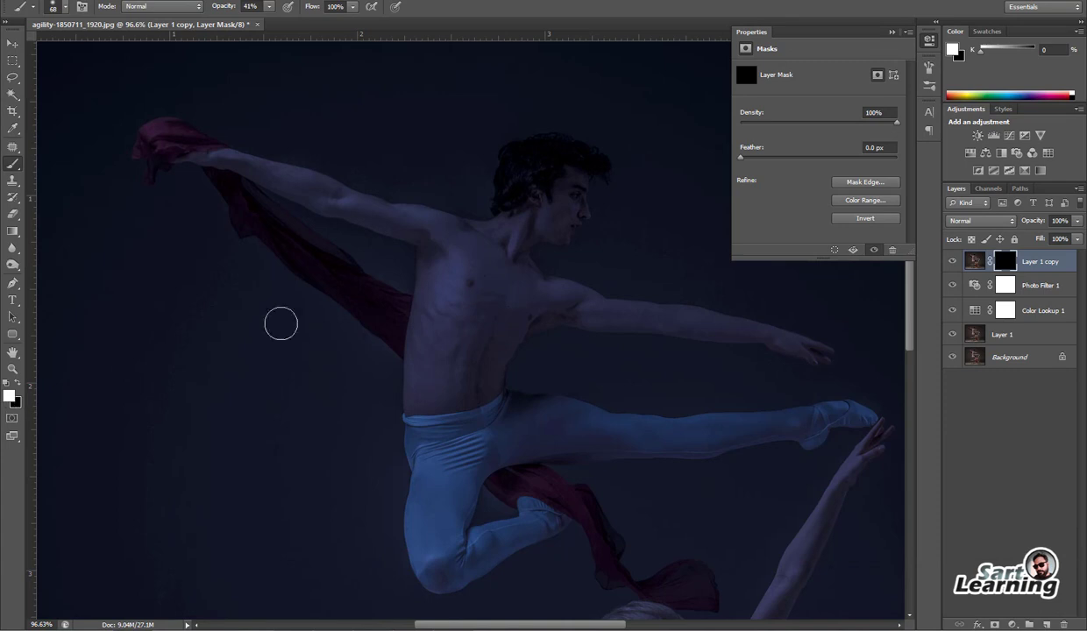
mouse_move(211, 147)
mouse_down()
mouse_move(414, 209)
mouse_move(495, 220)
mouse_move(497, 190)
mouse_move(519, 157)
mouse_up()
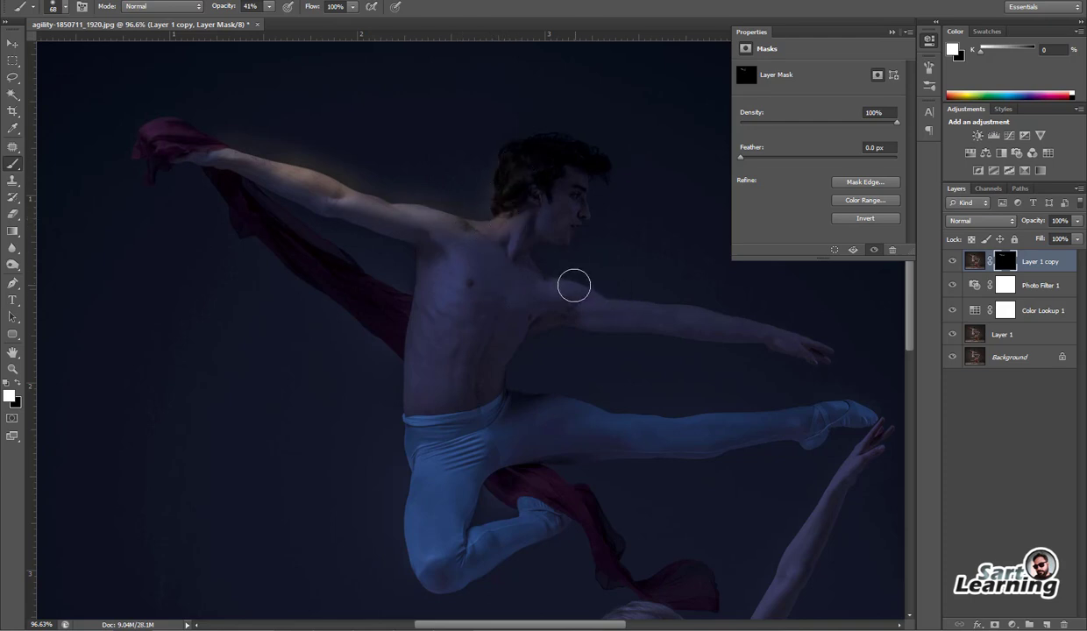
drag(522, 368, 354, 364)
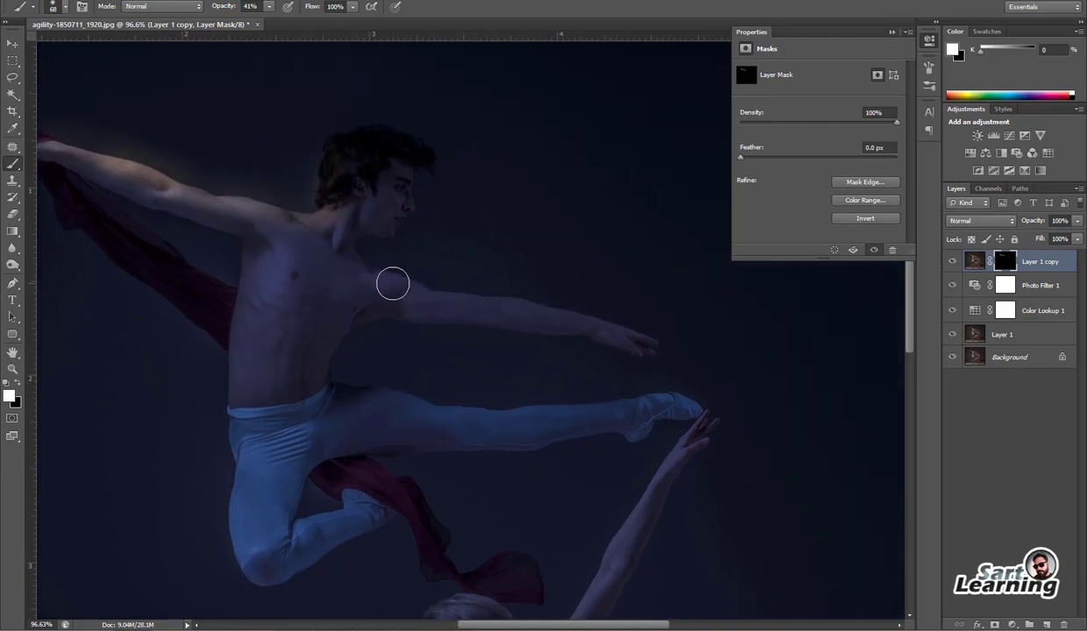
Shrink the brush to 42 px and reveal glow along the male dancer's arm and leg
right_click(455, 296)
drag(504, 326, 497, 326)
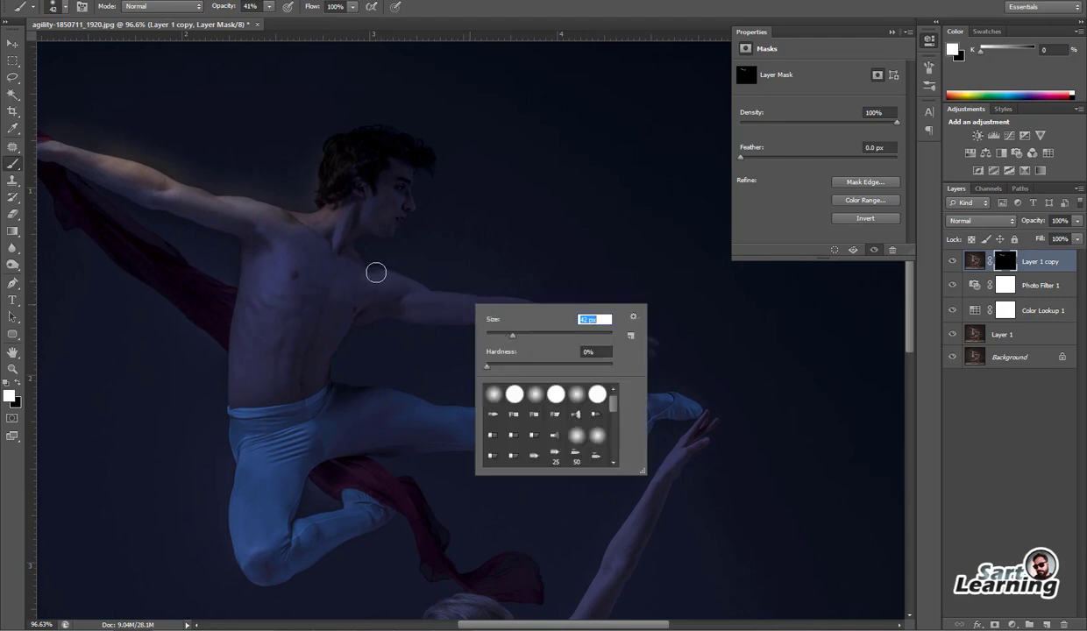
key(Return)
drag(402, 280, 626, 325)
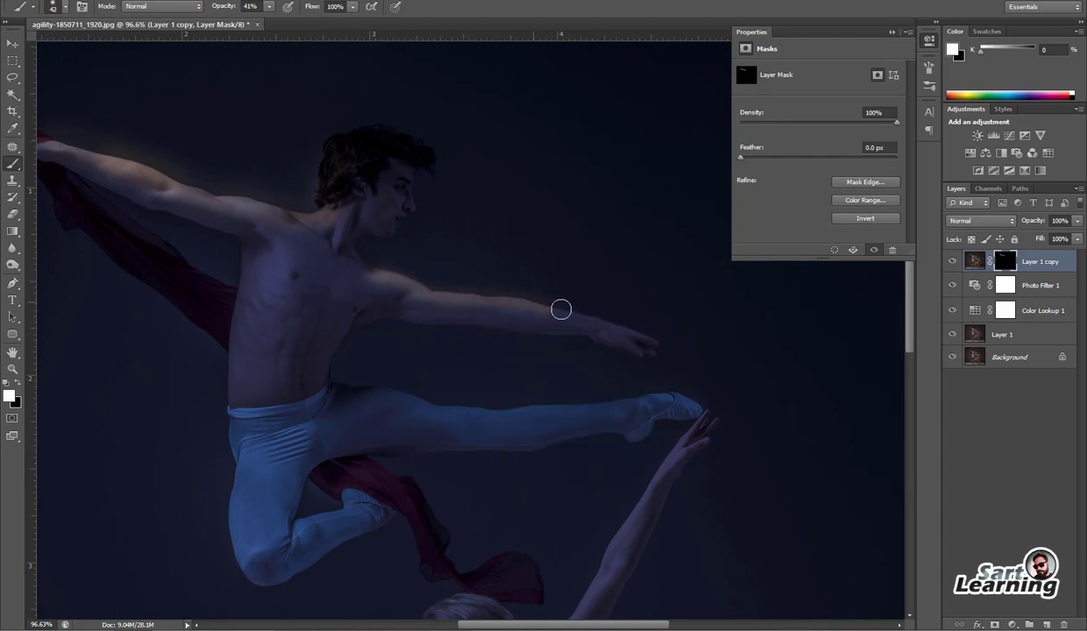
drag(428, 429, 547, 246)
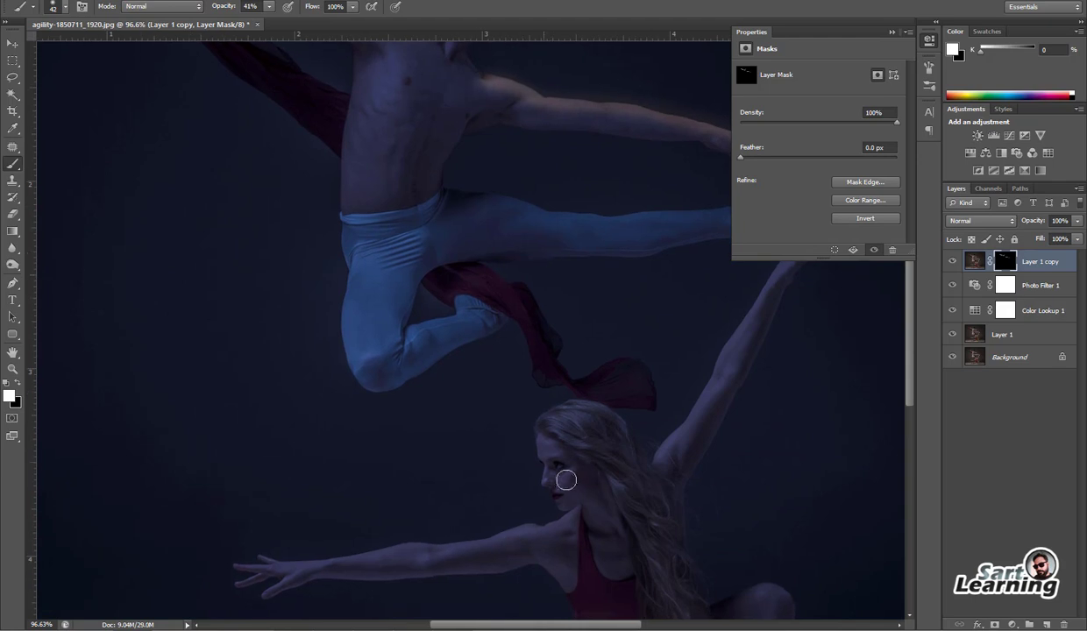
mouse_move(349, 260)
mouse_down()
mouse_move(340, 340)
mouse_move(359, 382)
mouse_move(381, 387)
mouse_up()
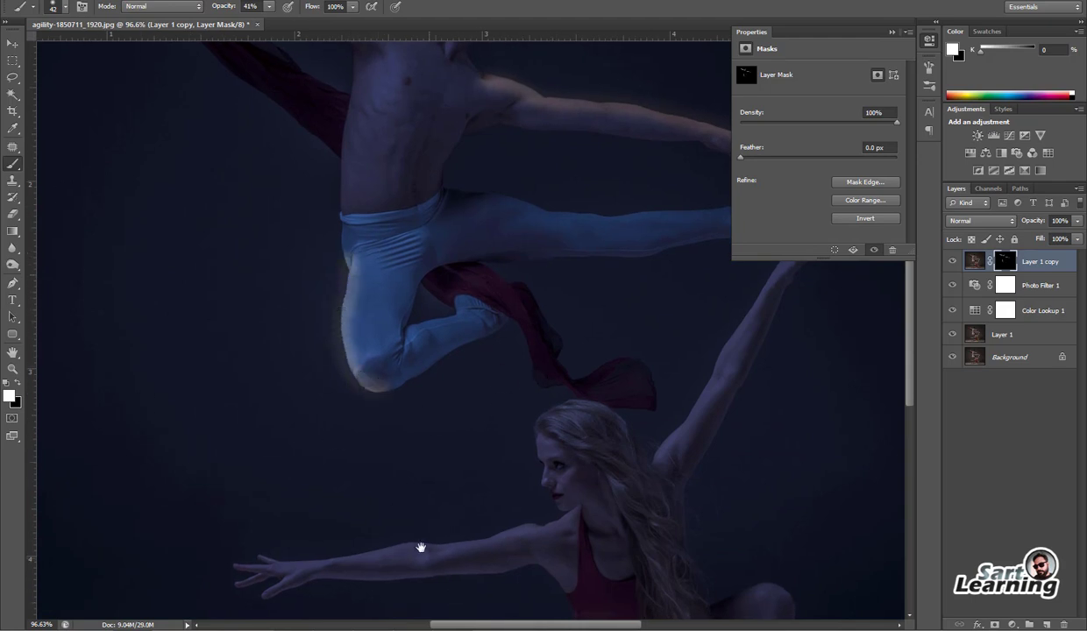
Reveal glow along the female dancer's arm, hair, torso, thigh and leg to the foot
scroll(408, 531, down, 3)
mouse_move(239, 465)
mouse_down()
mouse_move(526, 425)
mouse_move(549, 397)
mouse_move(528, 331)
mouse_move(570, 309)
mouse_move(612, 308)
mouse_up()
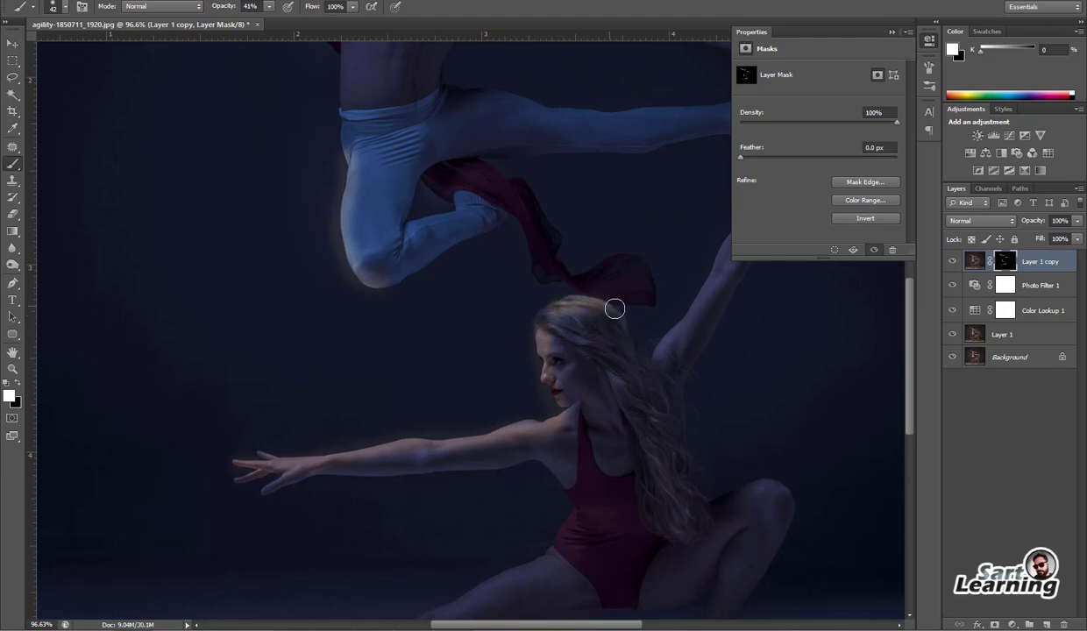
mouse_move(600, 377)
mouse_down()
mouse_move(316, 386)
mouse_move(393, 338)
mouse_move(517, 130)
mouse_up()
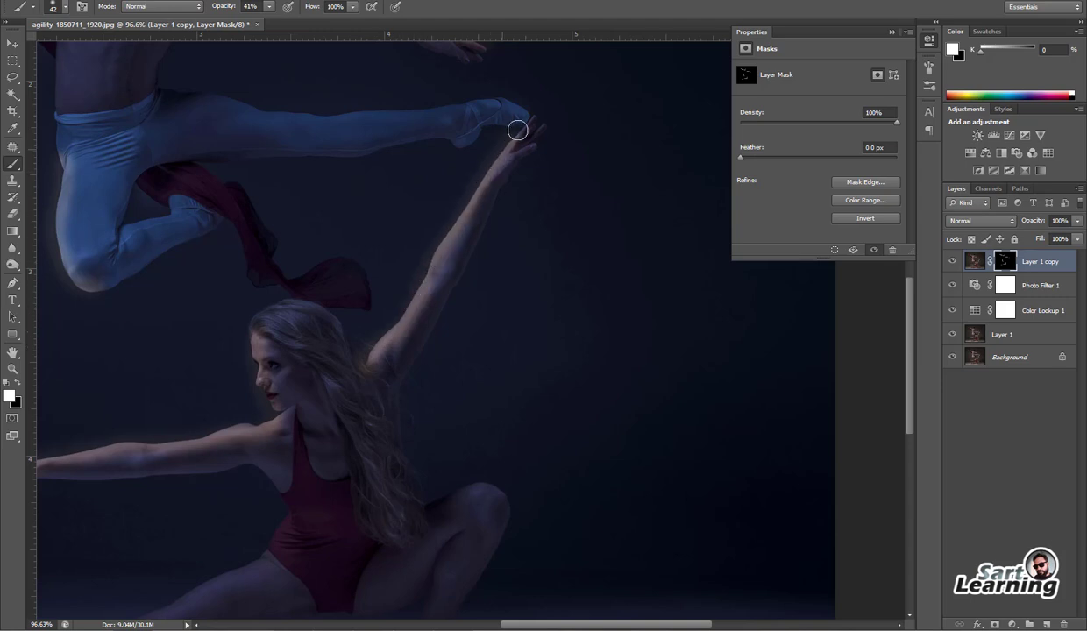
drag(381, 449, 553, 297)
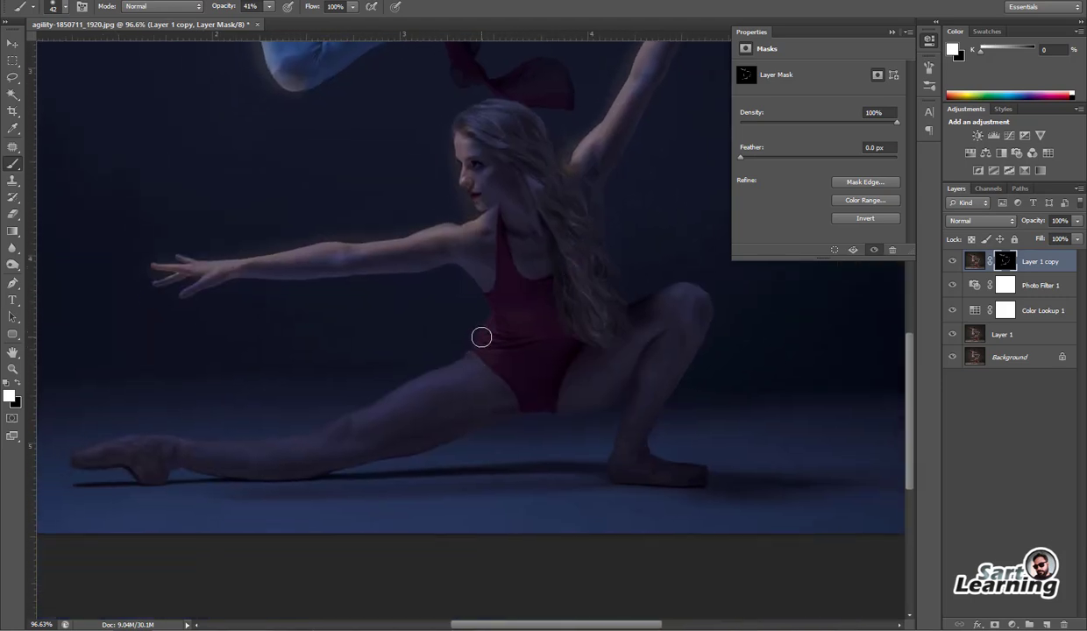
mouse_move(481, 336)
mouse_down()
mouse_move(483, 301)
mouse_move(483, 327)
mouse_move(454, 361)
mouse_move(291, 435)
mouse_move(80, 446)
mouse_up()
mouse_move(662, 314)
mouse_down()
mouse_move(573, 349)
mouse_move(574, 338)
mouse_up()
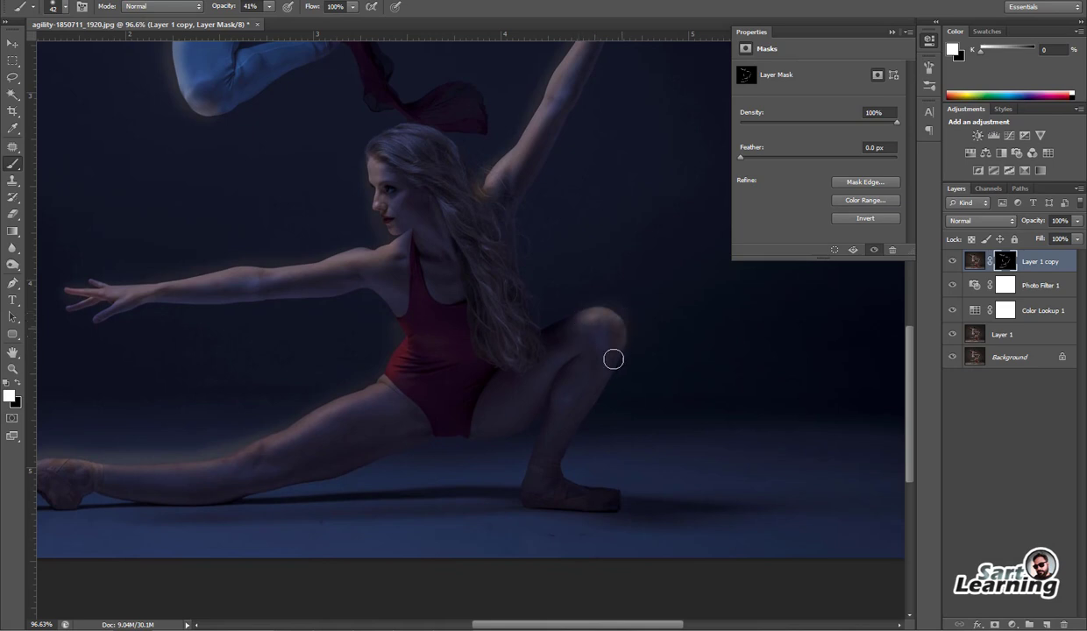
scroll(689, 334, down, 3)
Set a 30 px brush and add glow down the male dancer's leg to the knee
scroll(663, 284, down, 3)
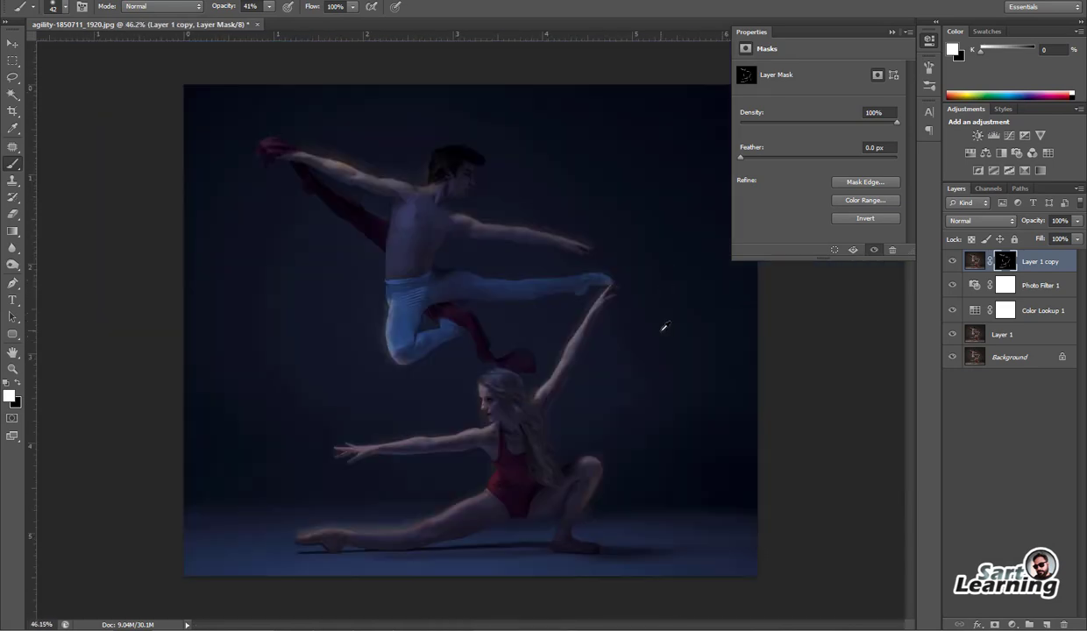
scroll(397, 168, up, 3)
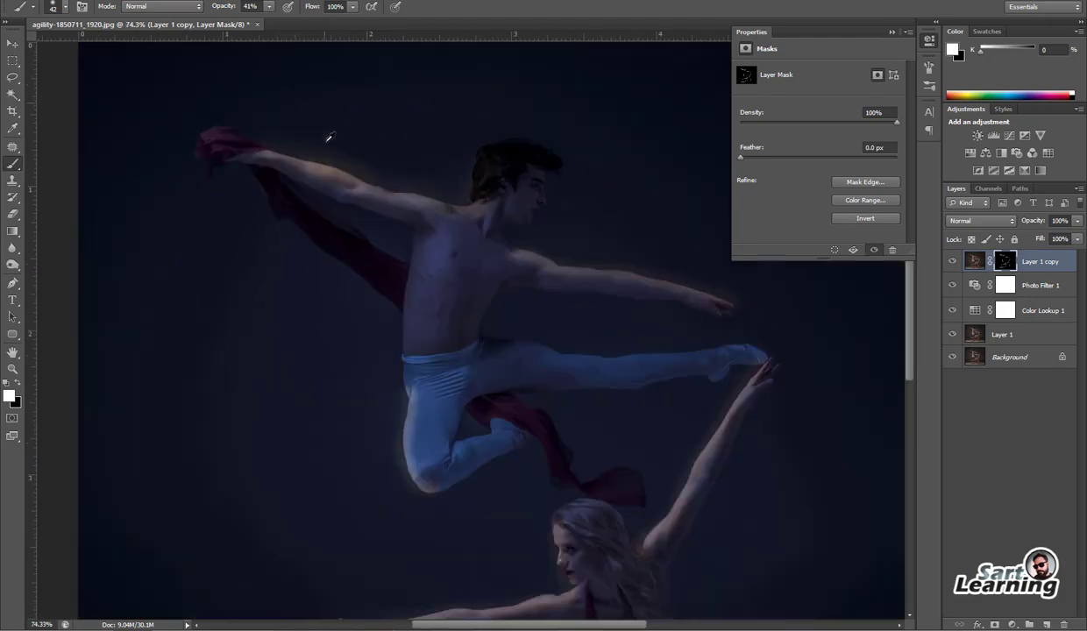
scroll(414, 217, up, 3)
scroll(324, 155, up, 1)
right_click(293, 167)
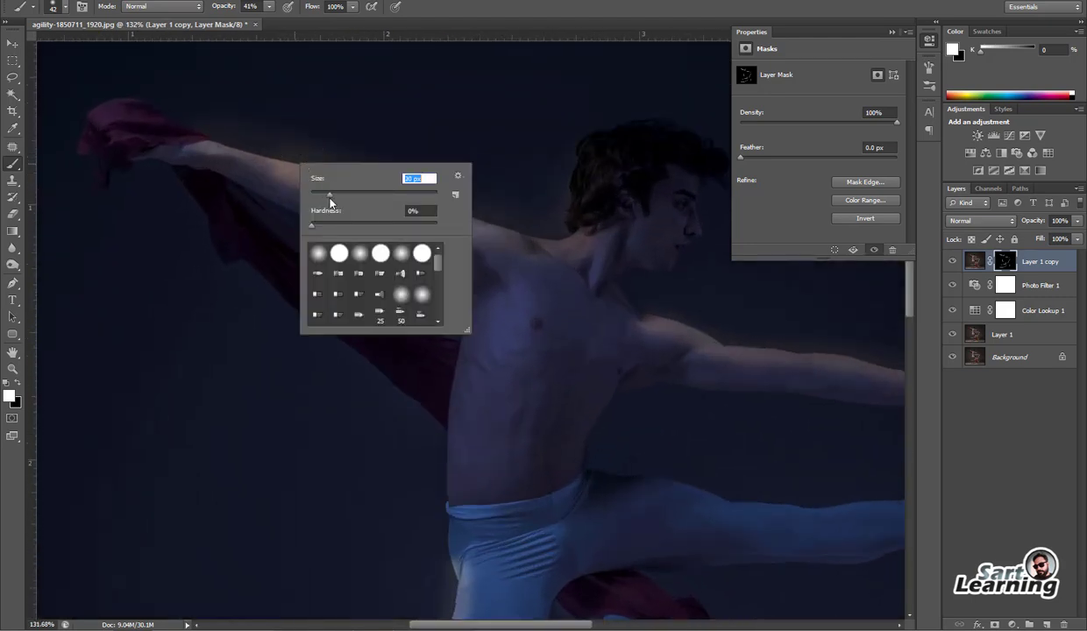
key(Return)
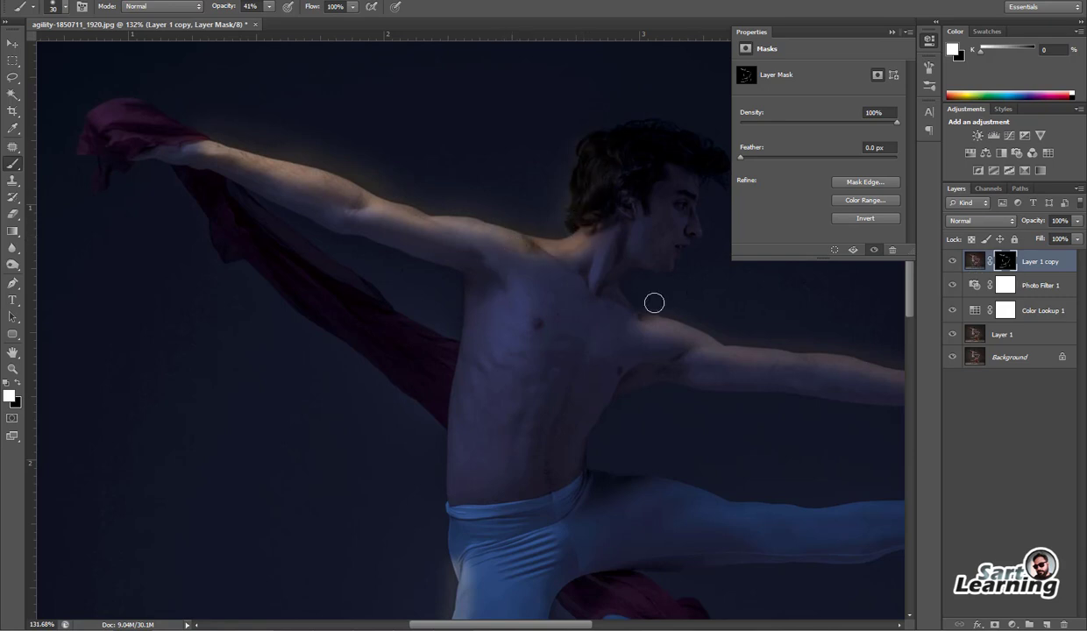
mouse_move(653, 301)
mouse_down()
mouse_move(389, 289)
mouse_move(401, 310)
mouse_move(437, 322)
mouse_move(600, 348)
mouse_move(713, 382)
mouse_move(606, 350)
mouse_move(455, 330)
mouse_move(366, 306)
mouse_move(327, 280)
mouse_up()
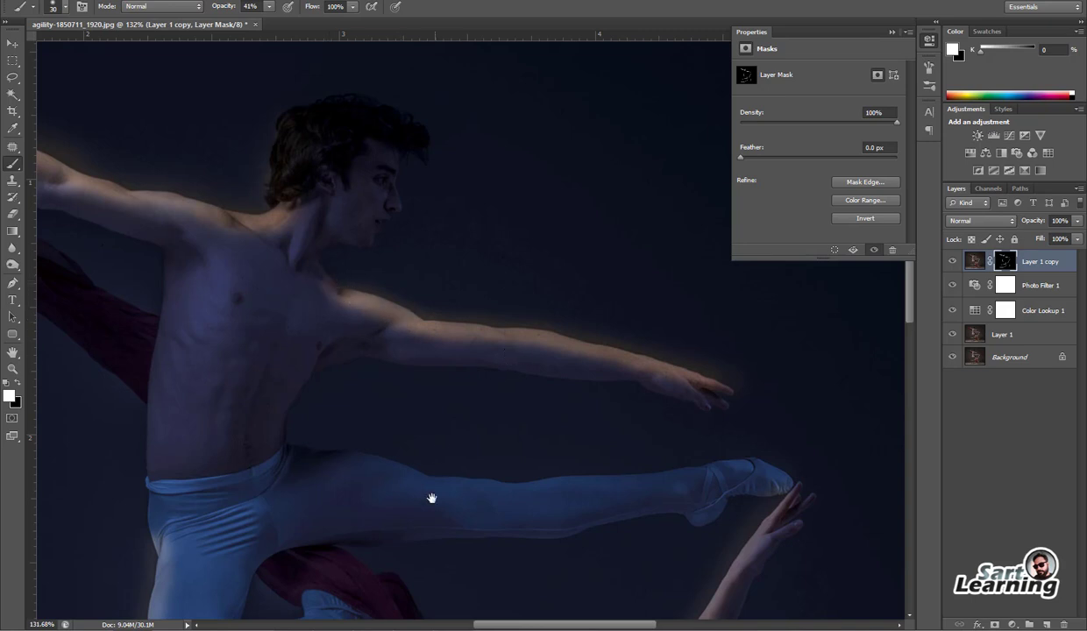
drag(432, 498, 532, 219)
mouse_move(248, 258)
mouse_down()
mouse_move(255, 417)
mouse_move(300, 436)
mouse_up()
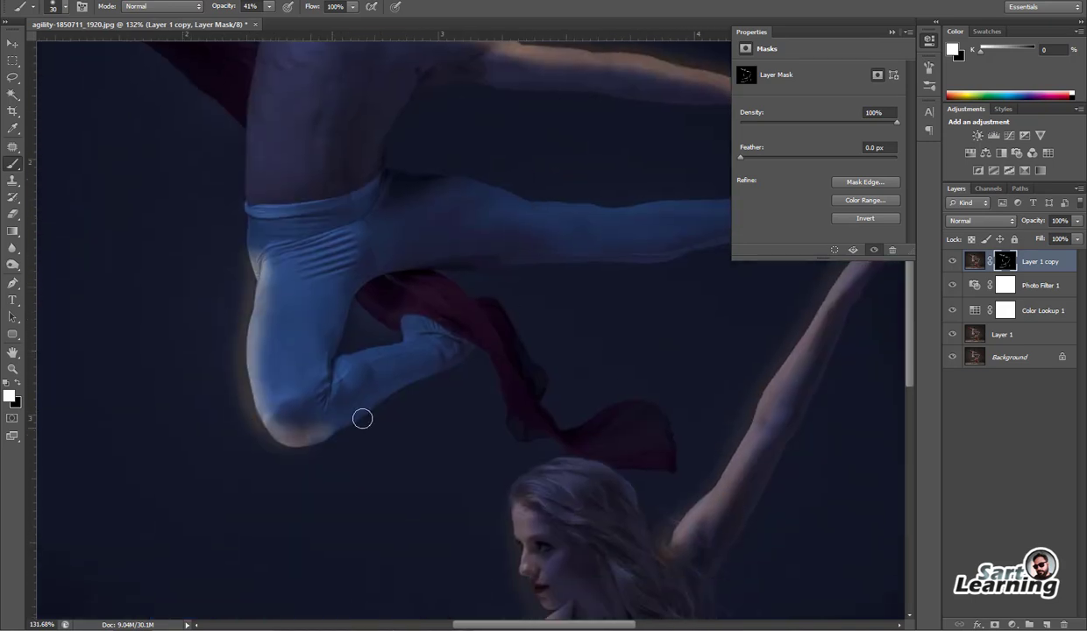
Add glow along the female dancer's raised and outstretched arms and hair edge
scroll(546, 360, down, 2)
drag(540, 422, 384, 321)
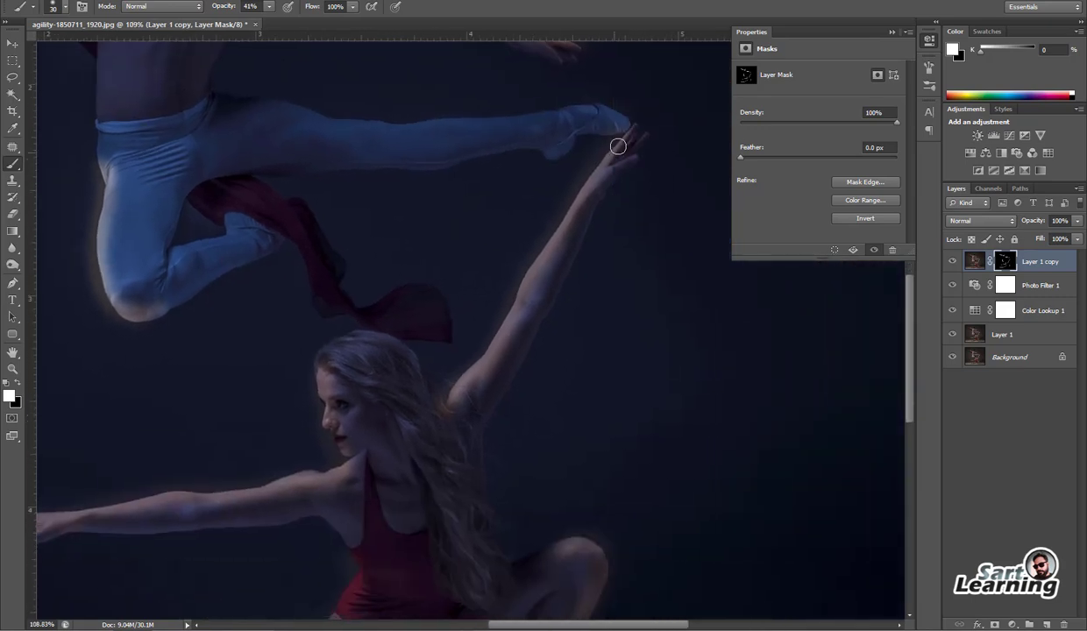
scroll(618, 145, down, 1)
drag(623, 129, 448, 401)
drag(405, 352, 610, 255)
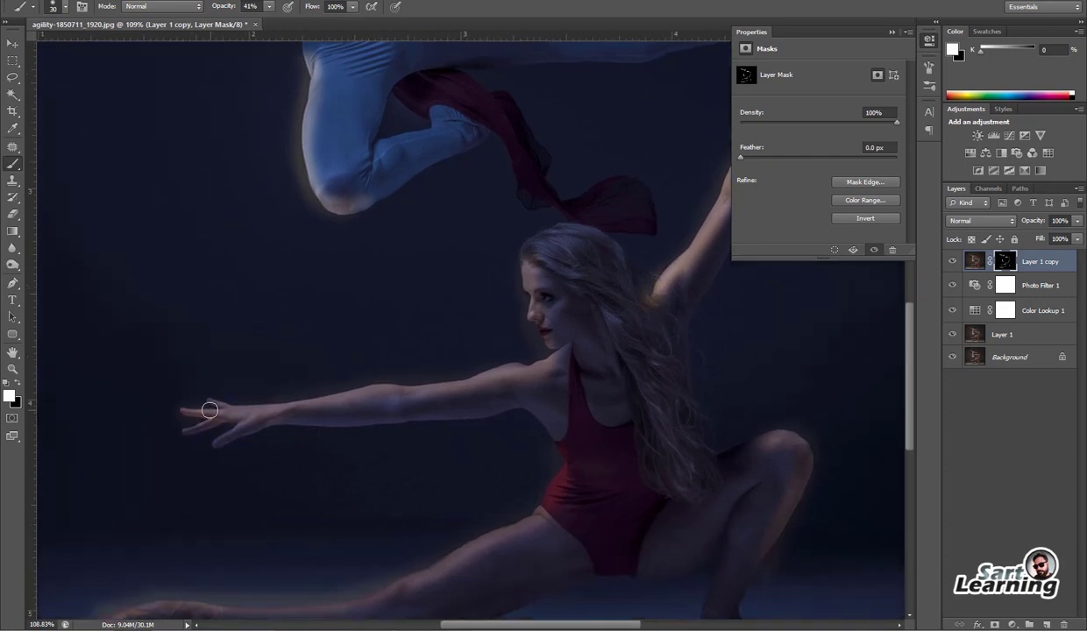
mouse_move(209, 411)
mouse_down()
mouse_move(407, 394)
mouse_move(549, 355)
mouse_move(549, 328)
mouse_move(547, 342)
mouse_move(524, 282)
mouse_move(562, 340)
mouse_up()
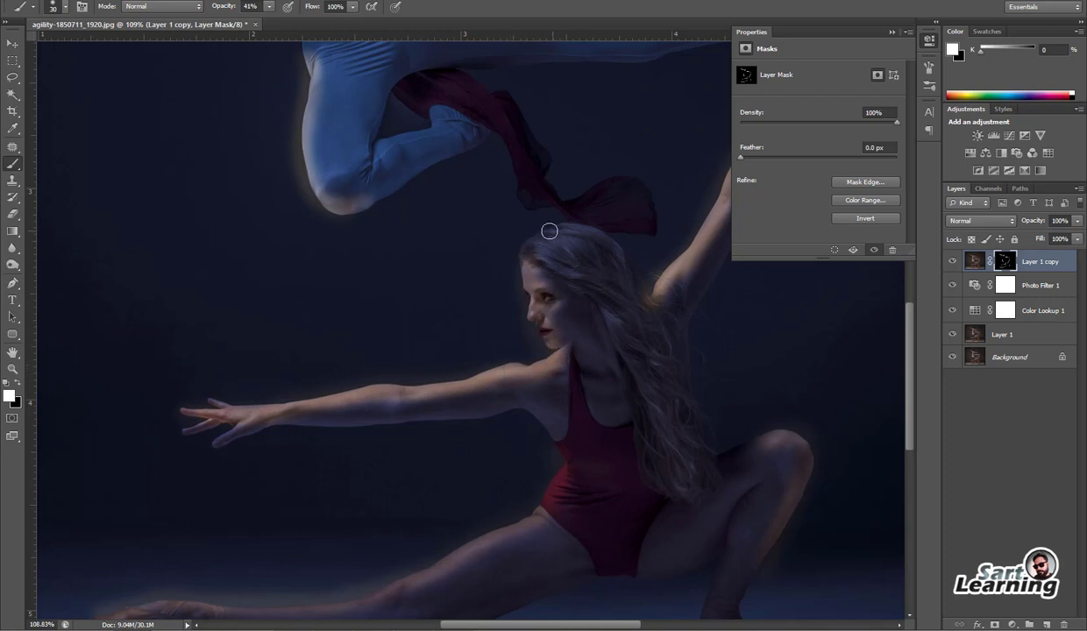
mouse_move(549, 230)
mouse_down()
mouse_move(517, 250)
mouse_move(555, 248)
mouse_up()
Add glow along the top of the female dancer's extended leg
drag(558, 409, 588, 259)
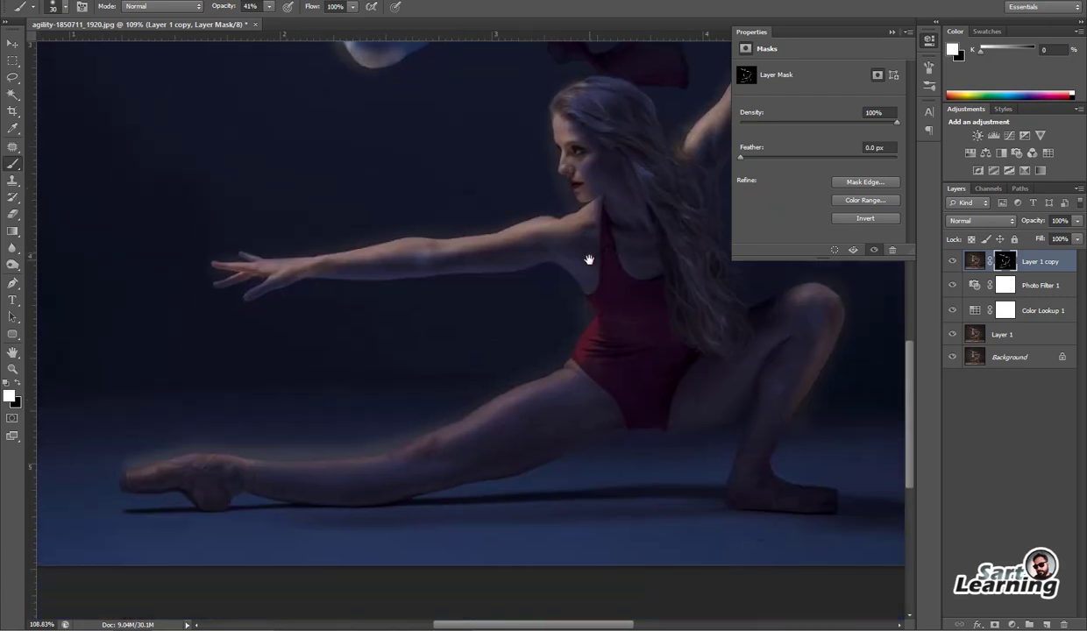
mouse_move(573, 355)
mouse_down()
mouse_move(385, 456)
mouse_move(182, 456)
mouse_move(132, 473)
mouse_up()
scroll(552, 317, down, 5)
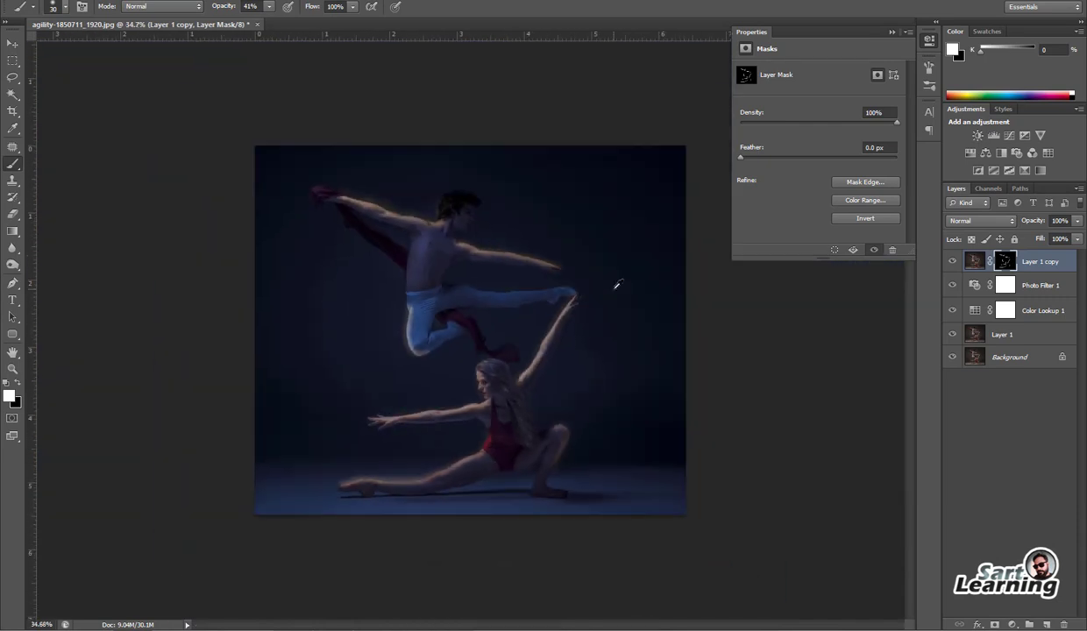
scroll(614, 284, up, 2)
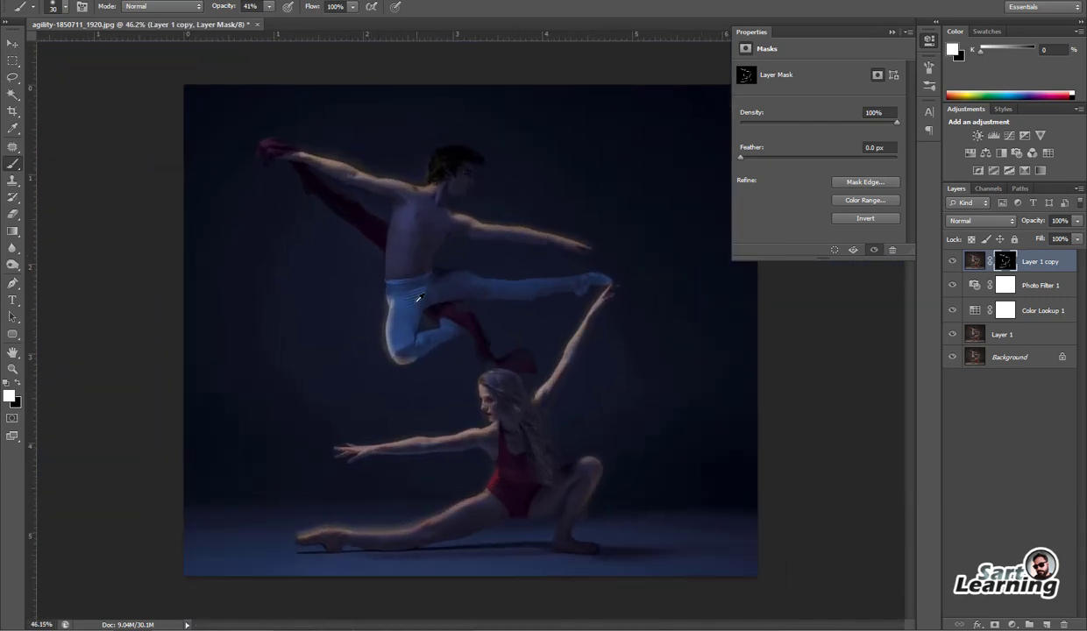
scroll(338, 144, up, 2)
scroll(412, 228, up, 1)
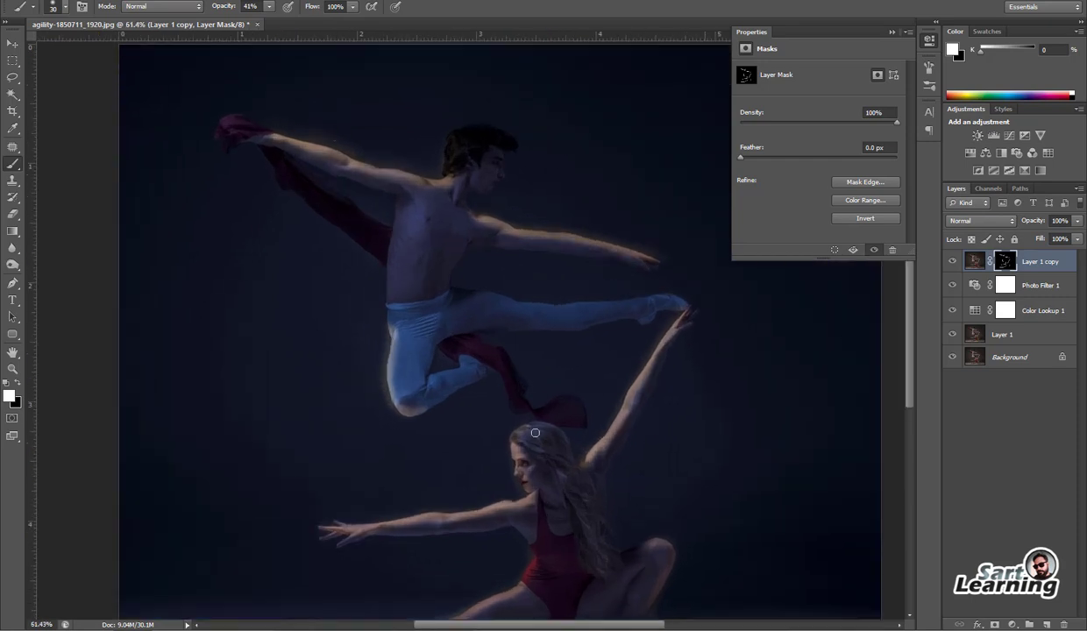
Add a new empty Layer 2 and try a yellow brush test stroke, then undo it
click(1049, 624)
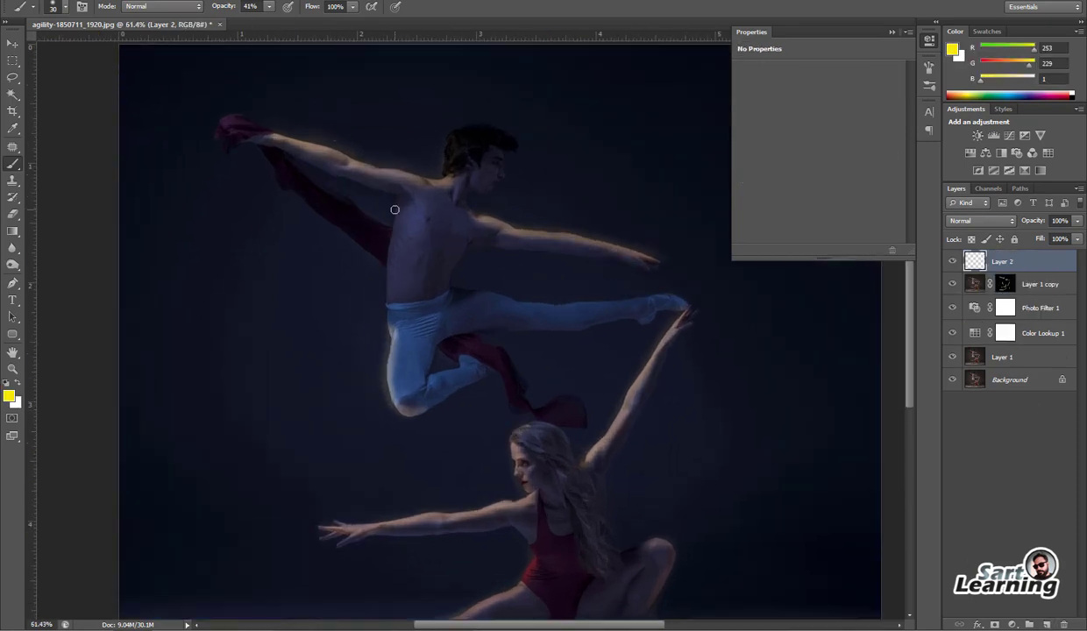
key(p)
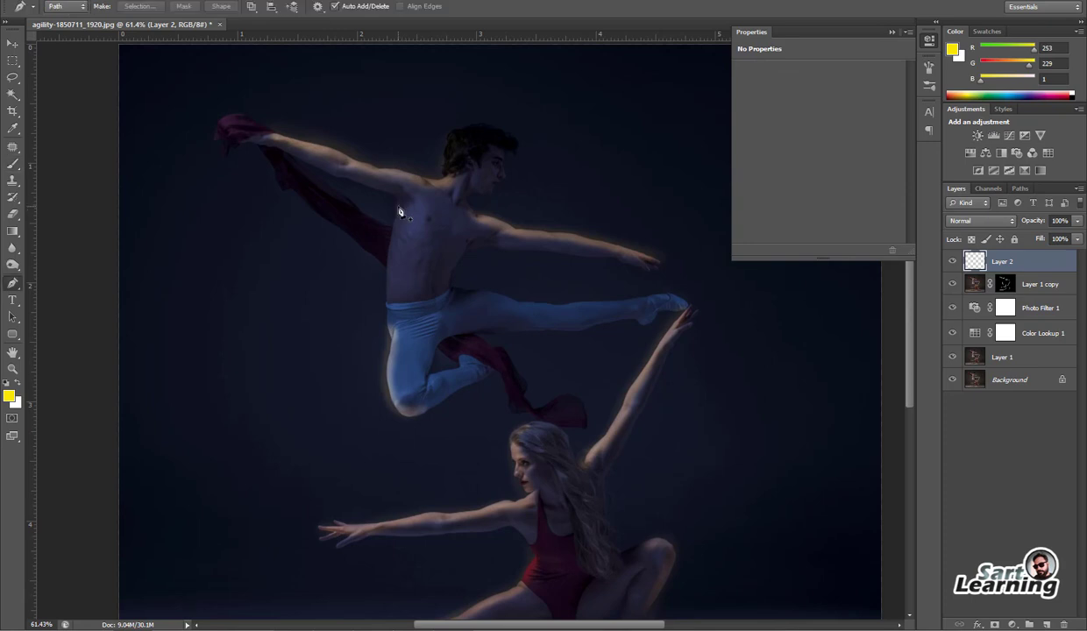
click(14, 164)
drag(266, 250, 294, 386)
key(ctrl+z)
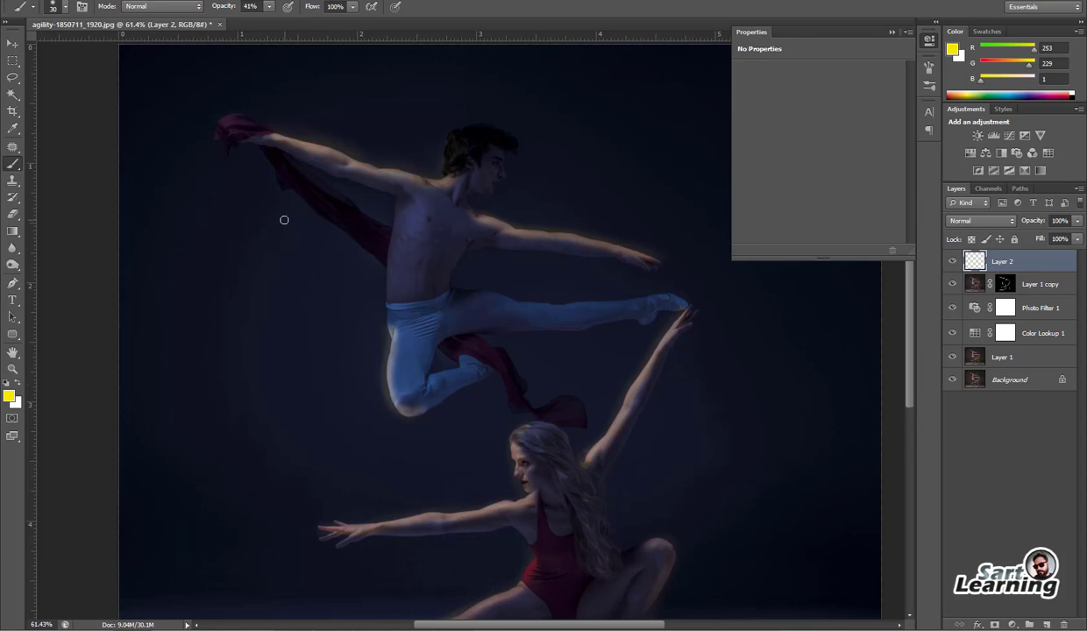
Raise brush hardness and opacity to 100%, undoing each yellow test stroke
right_click(286, 221)
drag(340, 281, 427, 281)
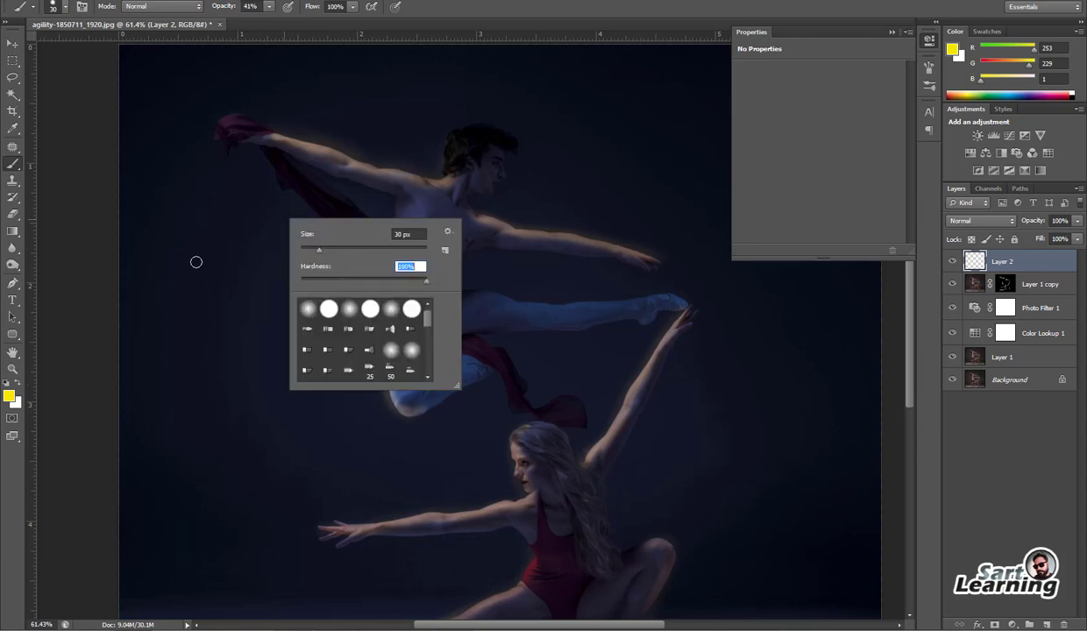
drag(209, 247, 279, 428)
key(ctrl+z)
right_click(263, 261)
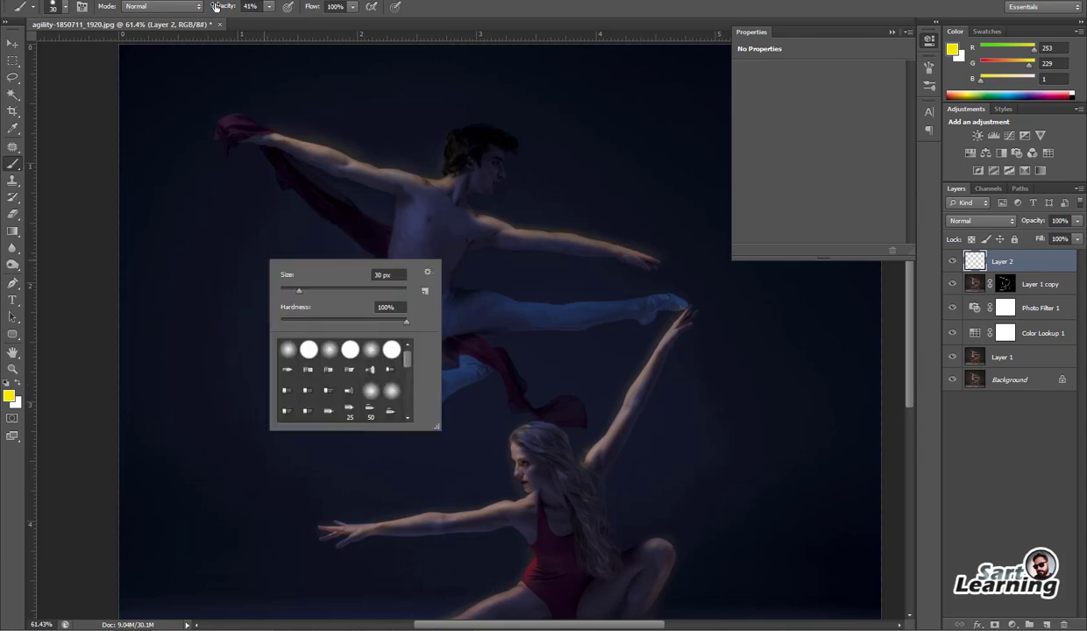
drag(215, 6, 320, 23)
drag(209, 265, 234, 377)
key(ctrl+z)
Try 6 px and 12 px brush sizes with yellow test marks, undoing each
right_click(281, 241)
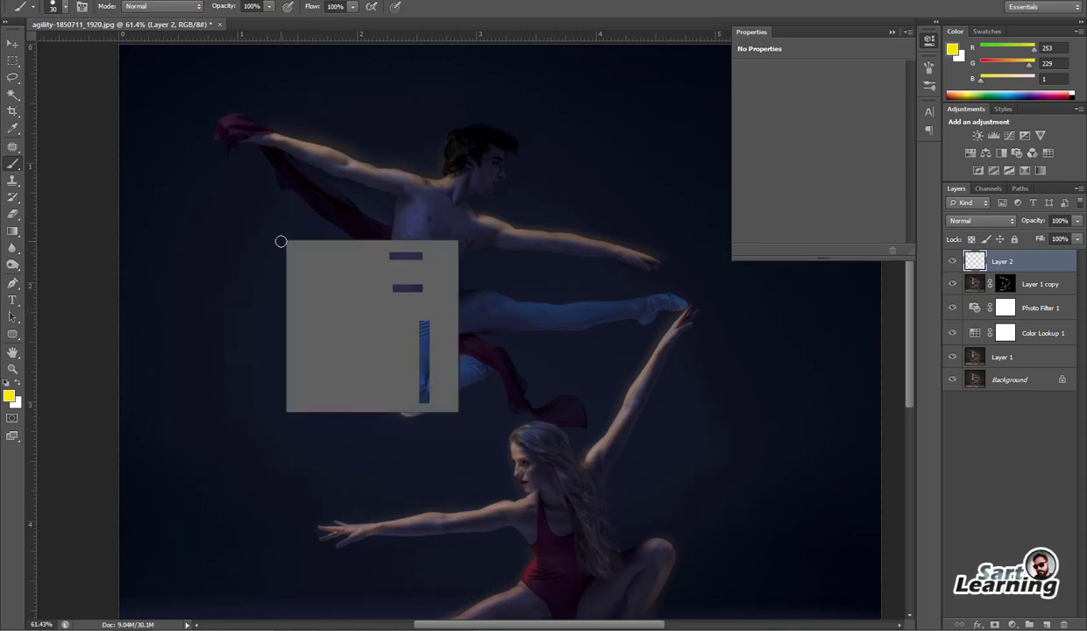
drag(328, 260, 158, 256)
drag(171, 218, 246, 356)
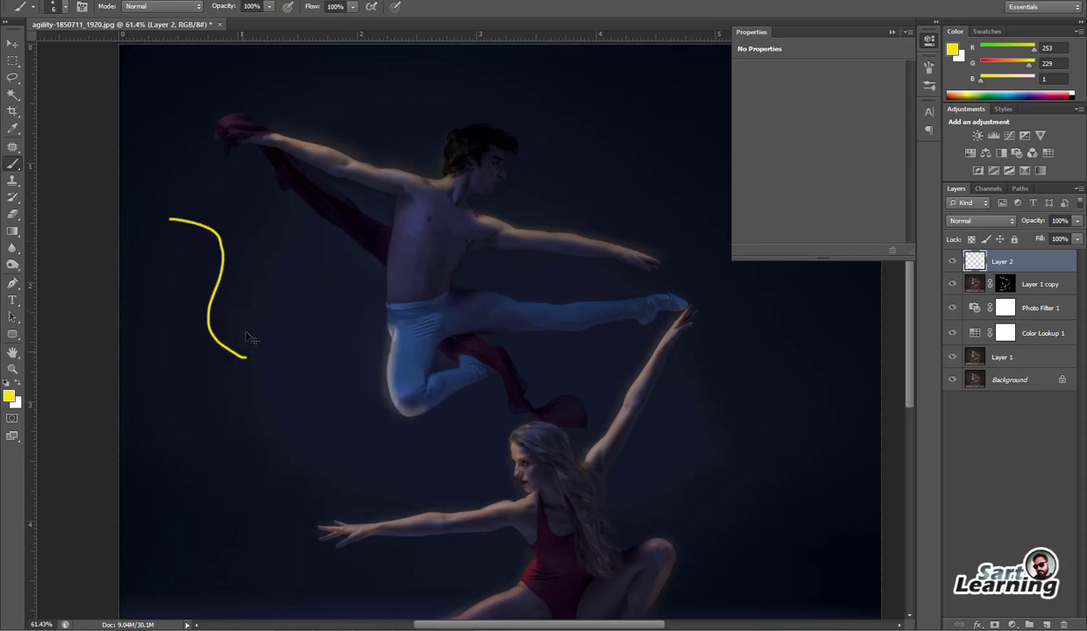
key(ctrl+z)
right_click(230, 254)
drag(240, 277, 244, 277)
click(196, 248)
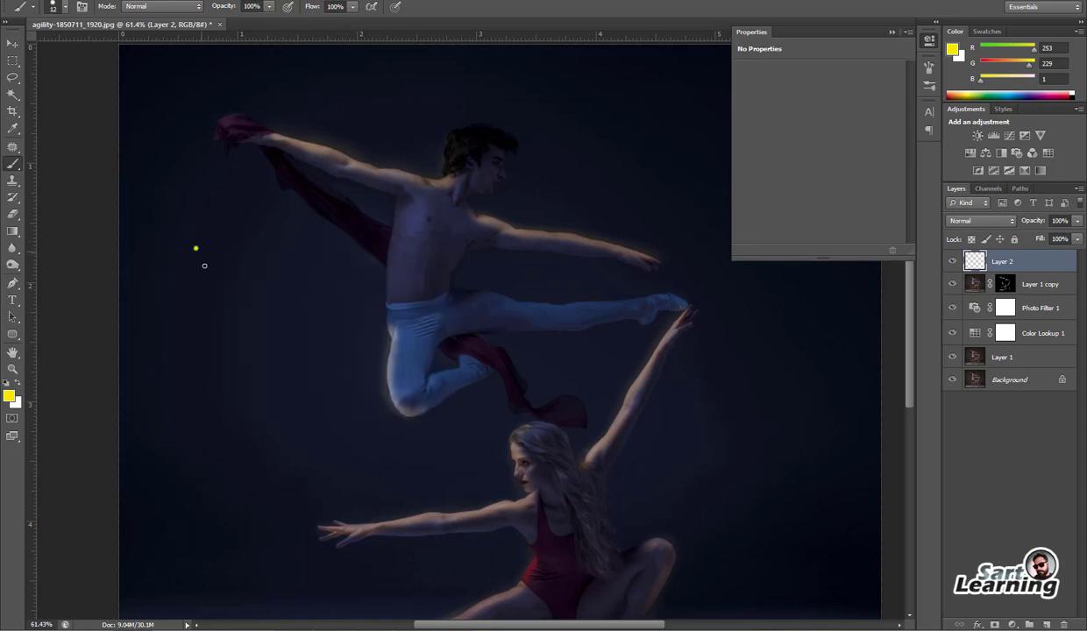
key(ctrl+z)
Set the brush to 8 px and test it with an undone stroke
right_click(235, 242)
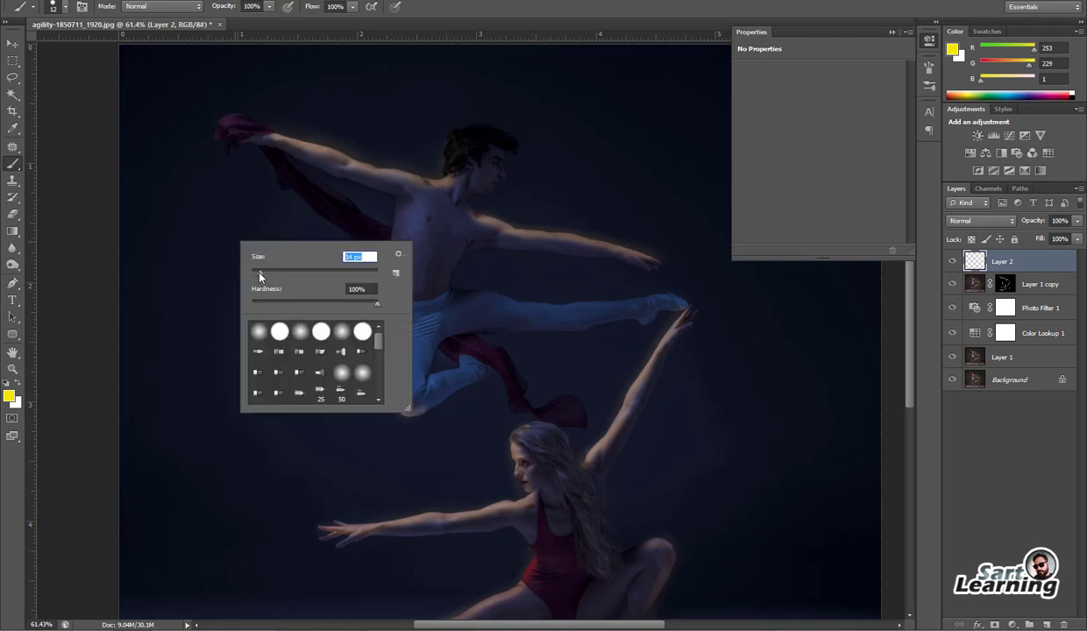
text(8)
key(Return)
click(206, 219)
drag(244, 231, 263, 293)
key(ctrl+z)
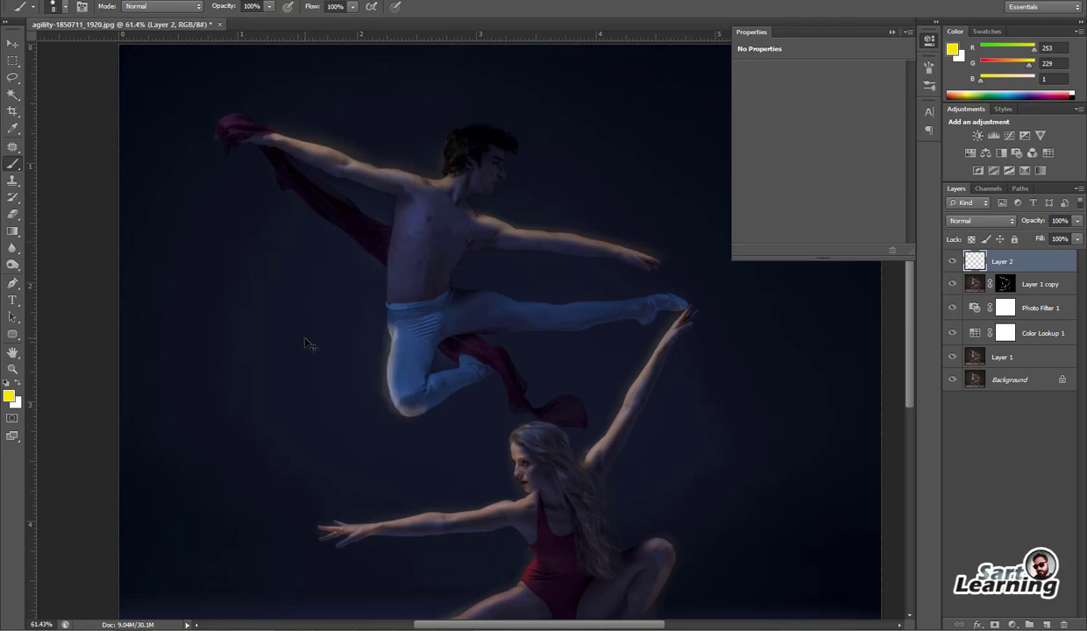
Settle on an 11 px brush after an undone test stroke
right_click(263, 272)
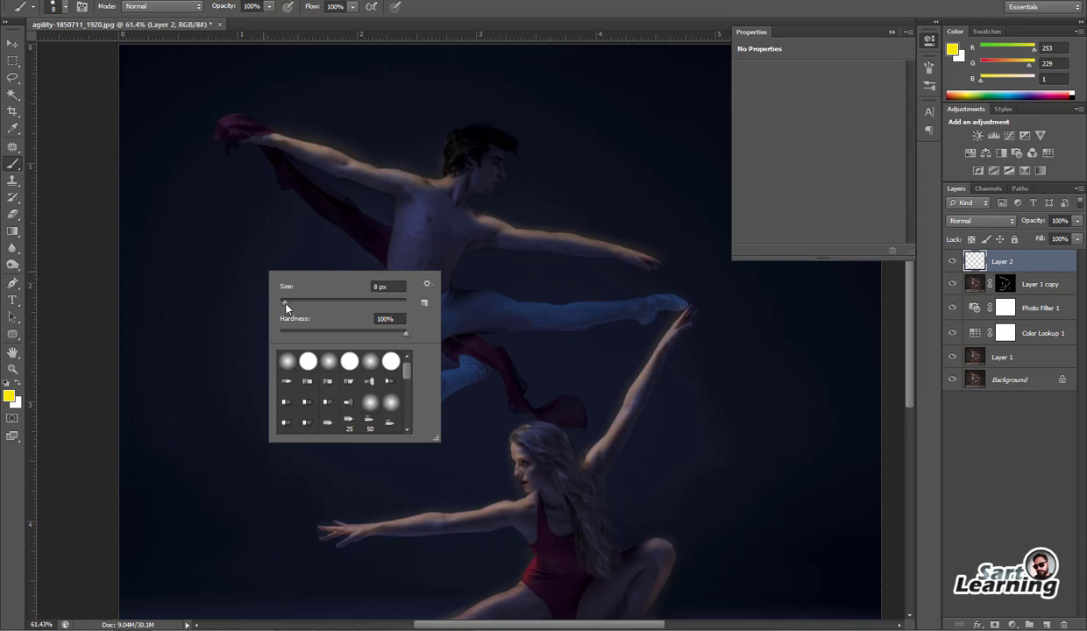
text(11)
key(Return)
drag(202, 233, 238, 344)
key(ctrl+z)
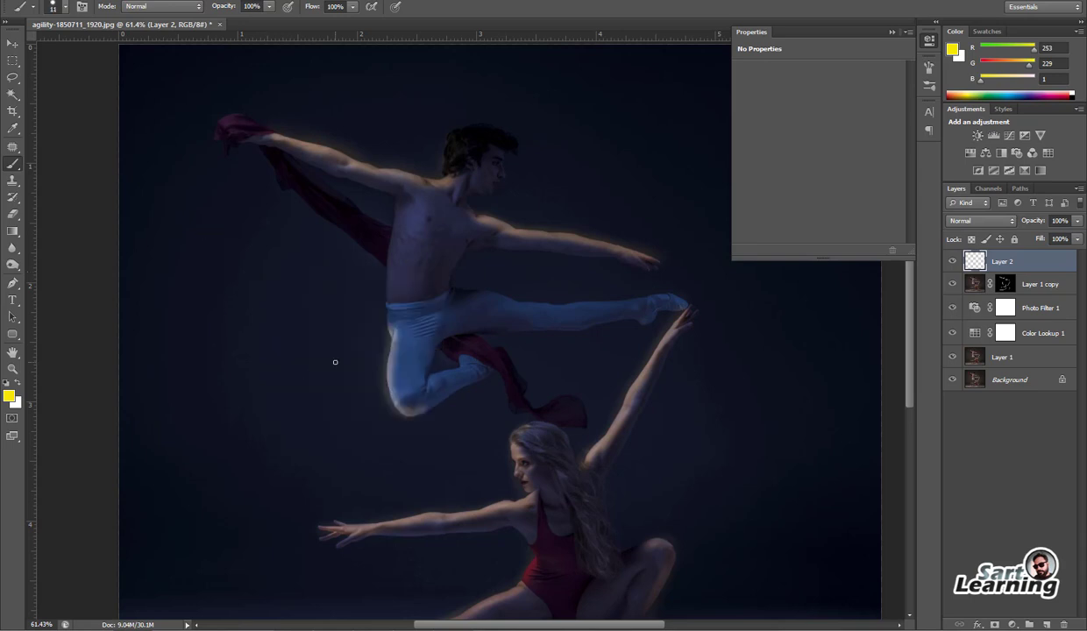
Draw a Pen path along the top of the male dancer's arm from wrist to shoulder
key(p)
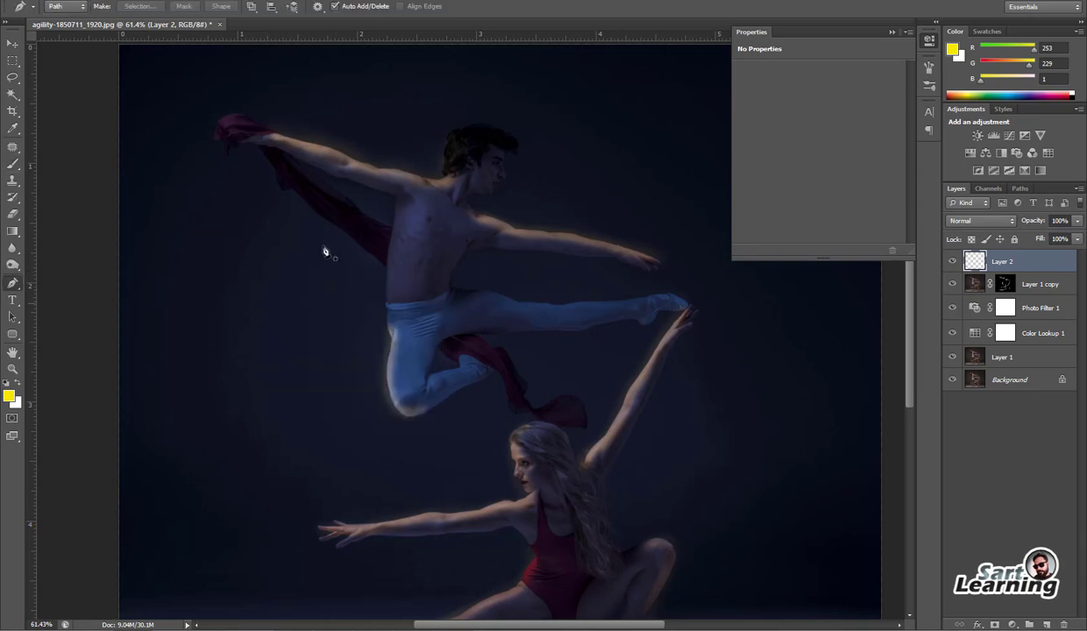
scroll(270, 99, up, 3)
scroll(317, 137, up, 1)
scroll(468, 360, up, 1)
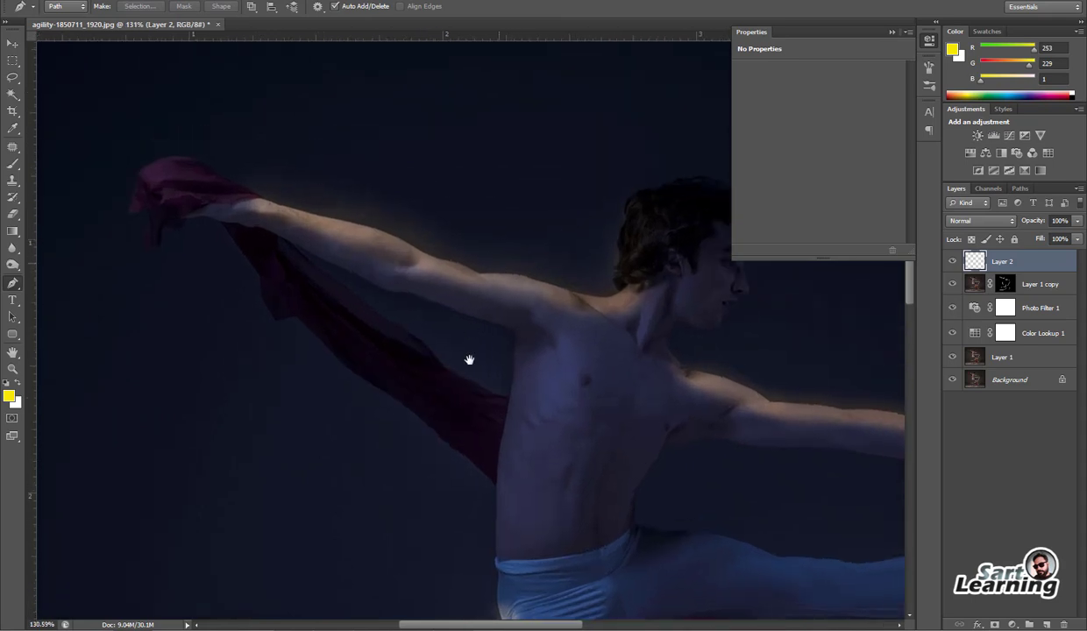
scroll(449, 364, up, 1)
scroll(239, 282, up, 1)
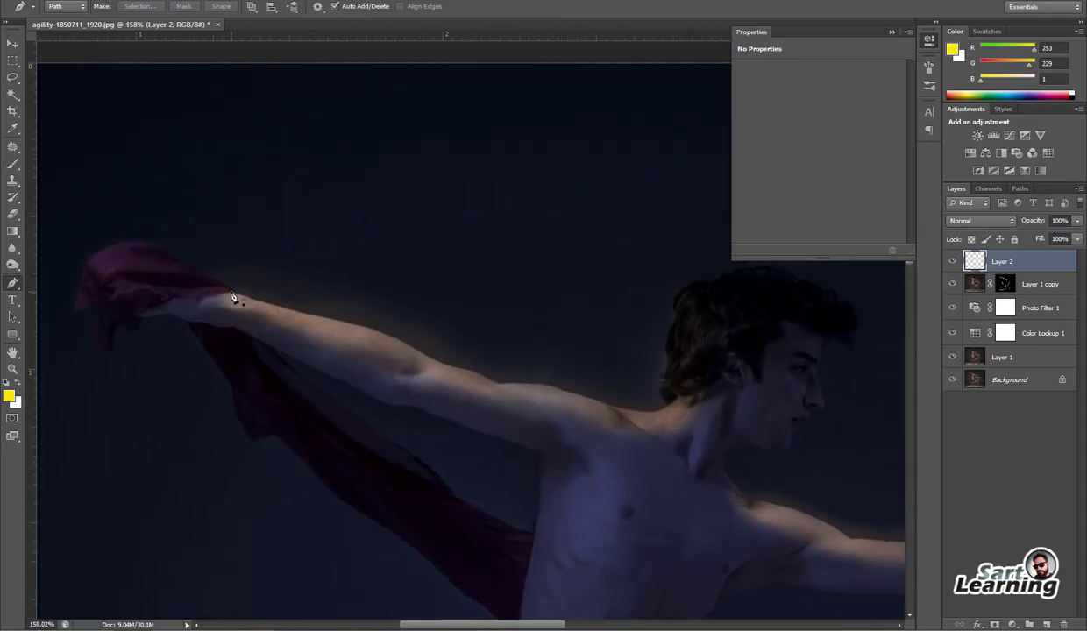
click(231, 292)
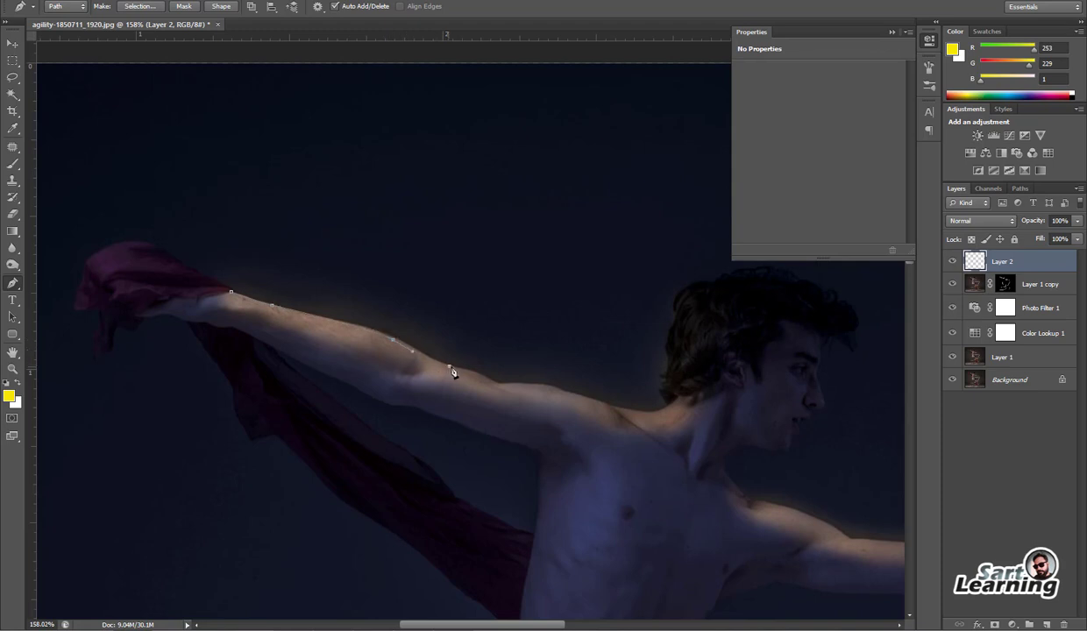
click(520, 382)
ctrl+click(566, 396)
Stroke the arm path with the yellow Brush
scroll(566, 404, down, 3)
drag(512, 427, 364, 259)
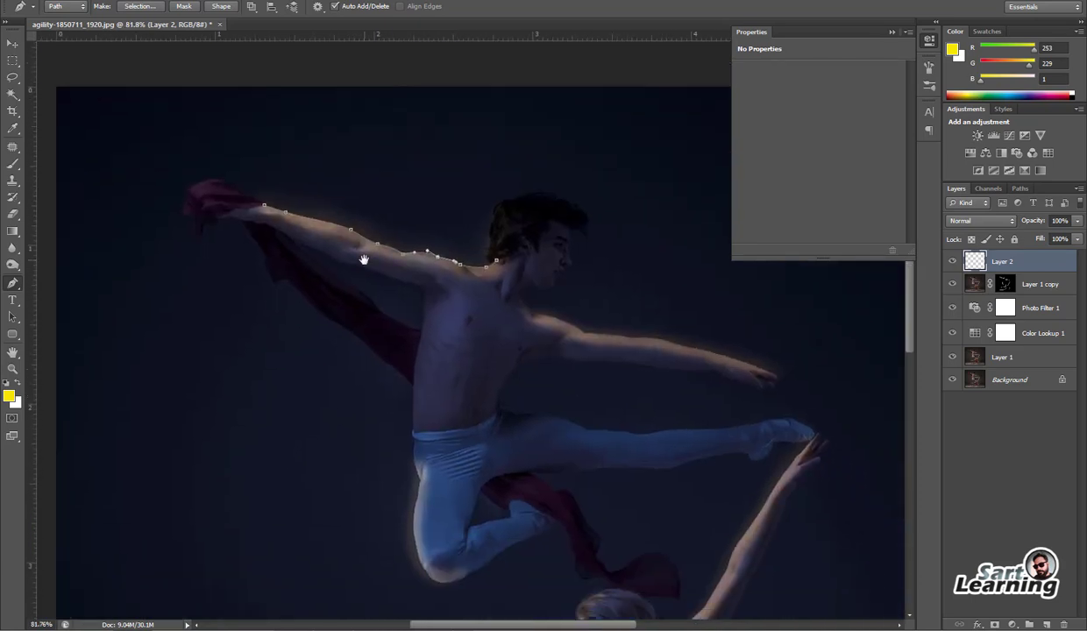
right_click(404, 187)
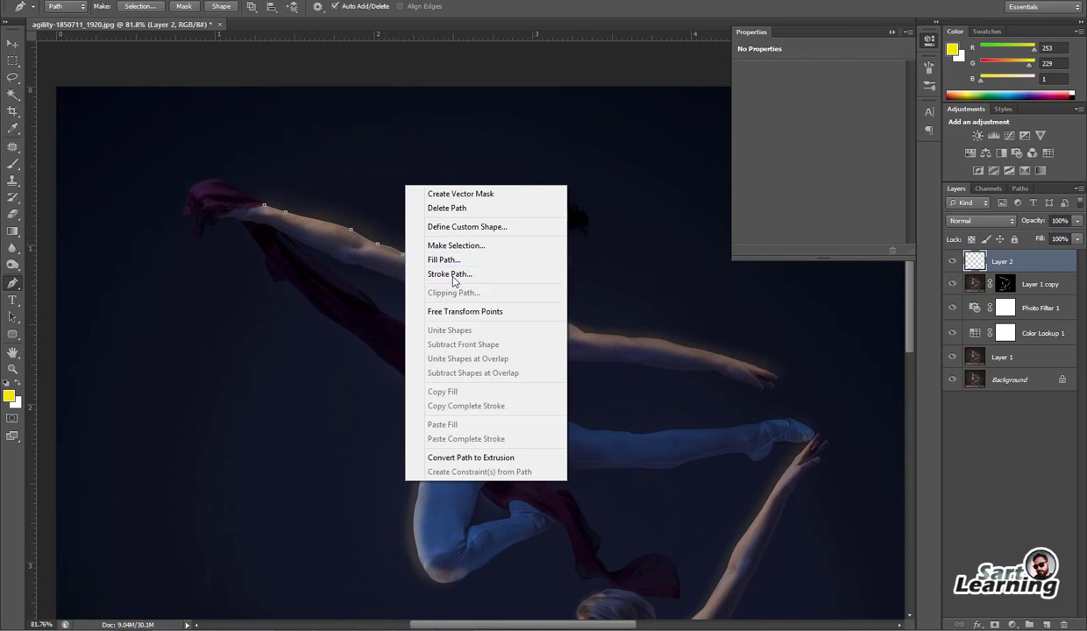
click(450, 274)
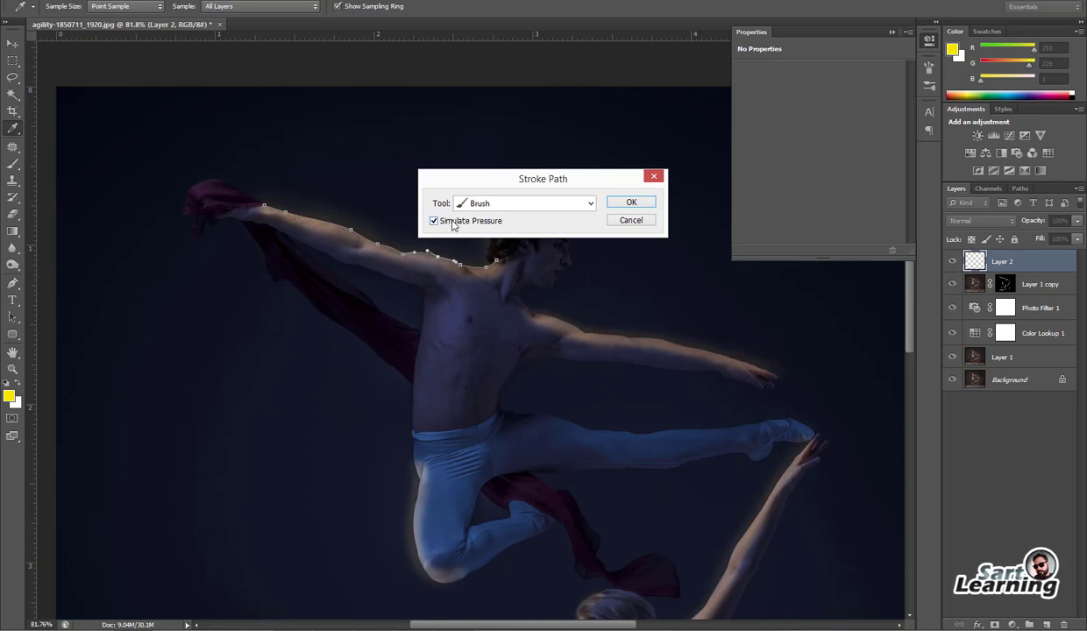
click(631, 202)
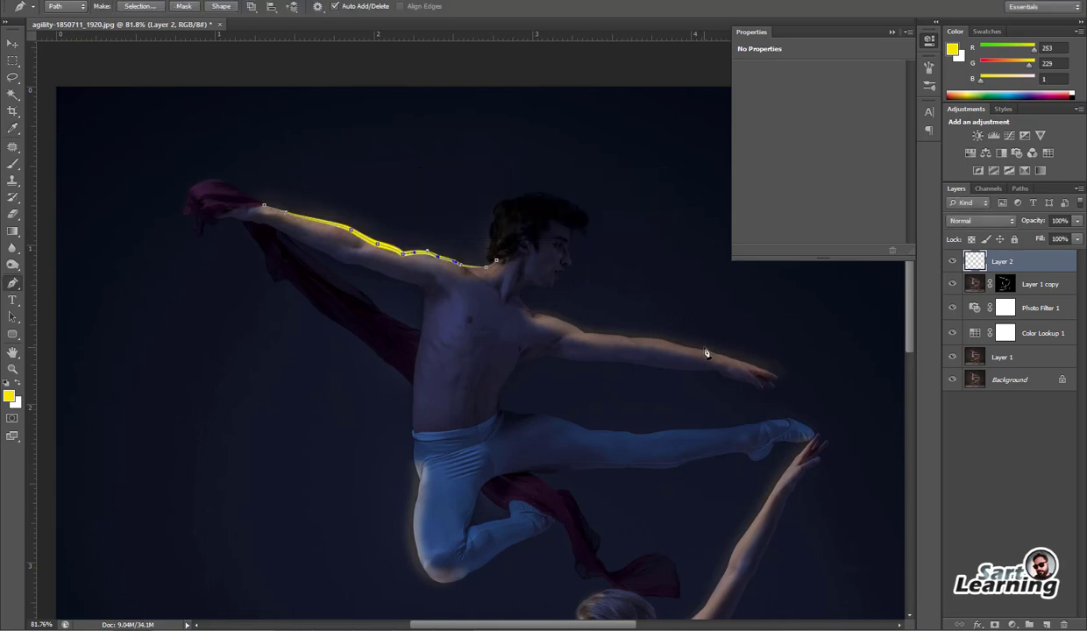
Stroke a yellow rim-light line along the male dancer's other outstretched arm
key(Return)
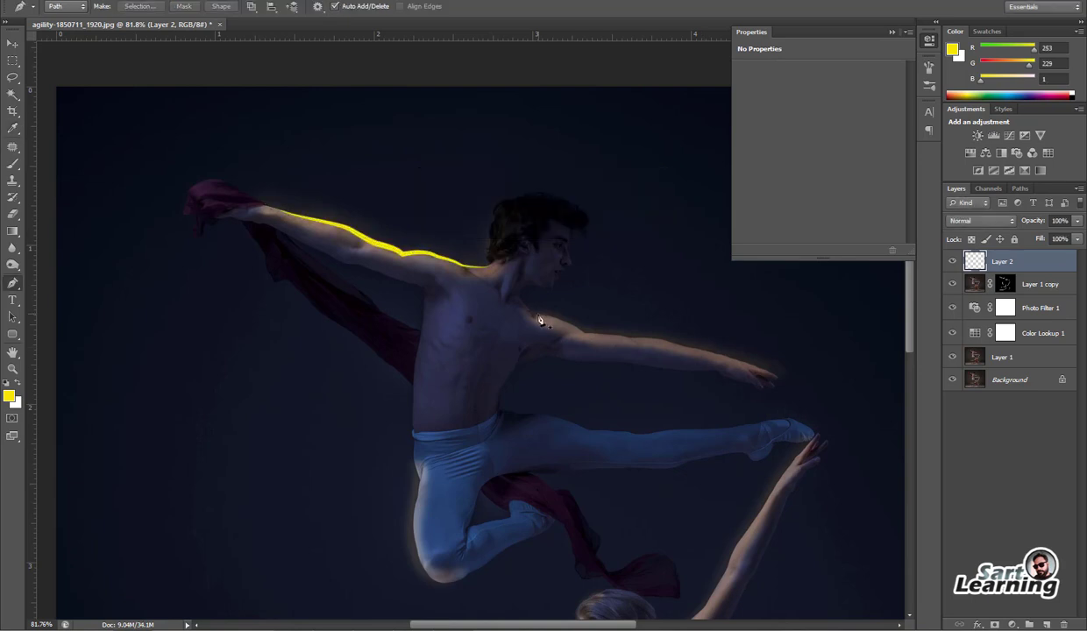
scroll(539, 320, up, 2)
scroll(578, 348, up, 1)
scroll(515, 325, up, 1)
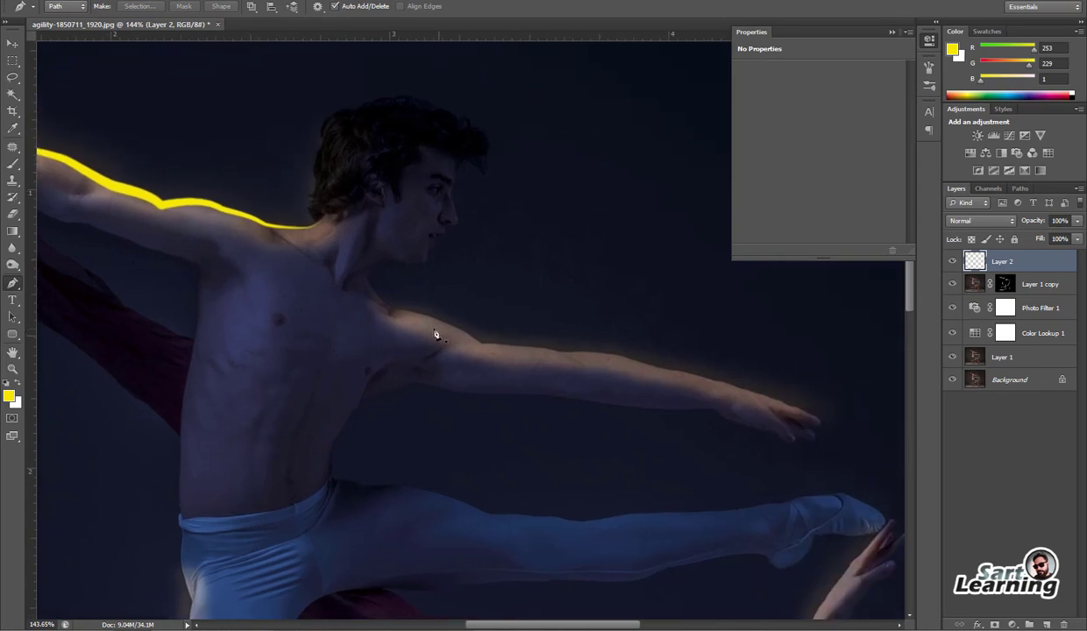
click(391, 312)
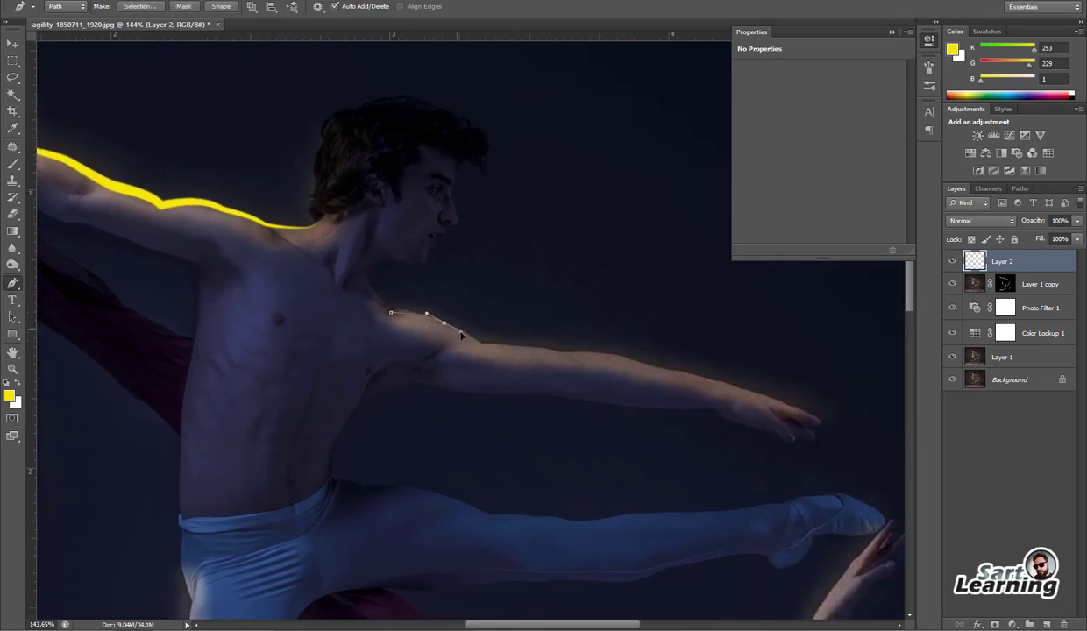
drag(461, 335, 461, 335)
right_click(812, 422)
click(759, 392)
key(Return)
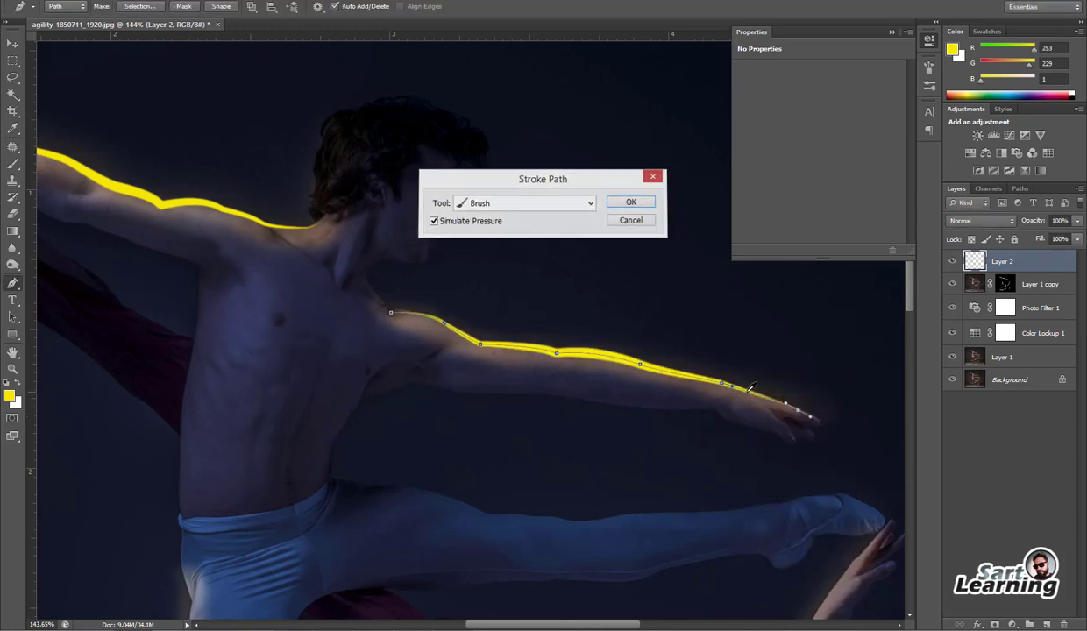
key(Return)
Stroke a yellow line down the back of his bent thigh and around the knee
drag(718, 388, 412, 379)
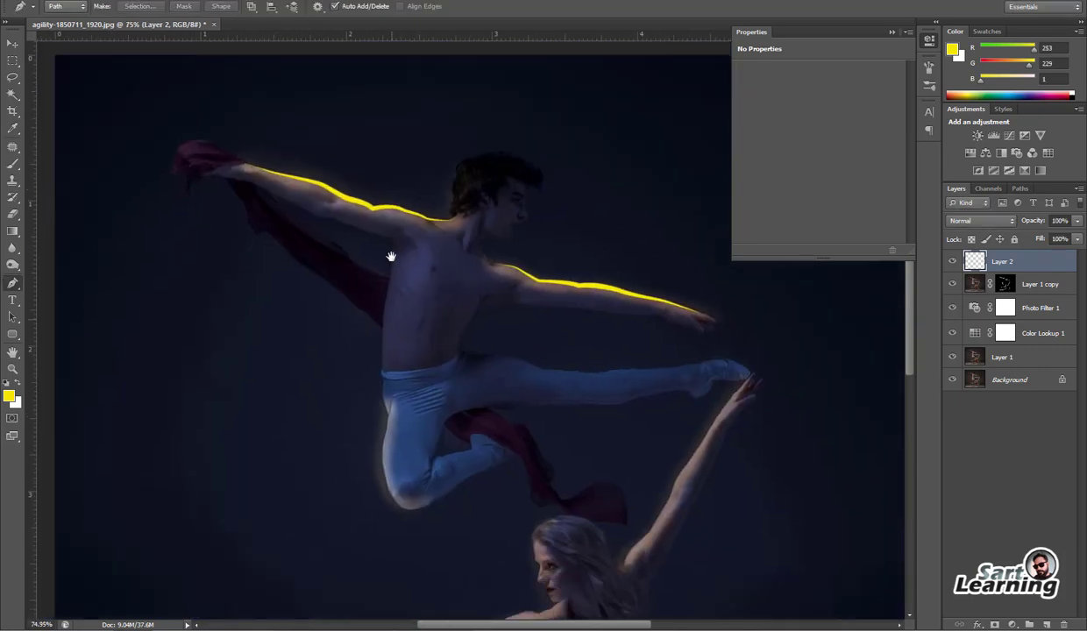
scroll(371, 418, down, 2)
scroll(389, 332, up, 2)
drag(391, 293, 403, 322)
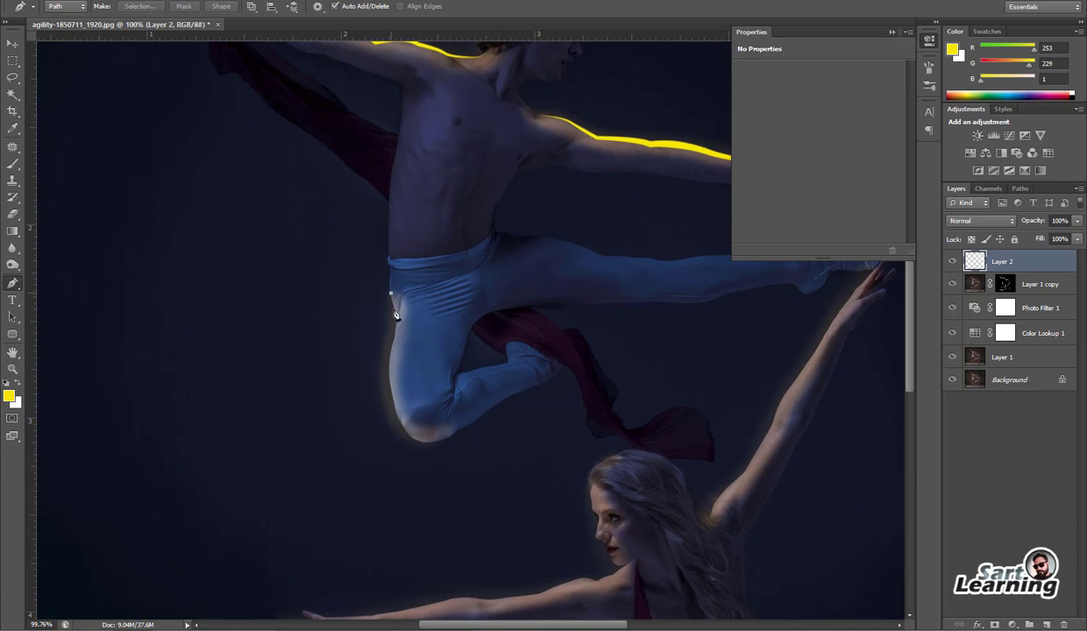
click(391, 356)
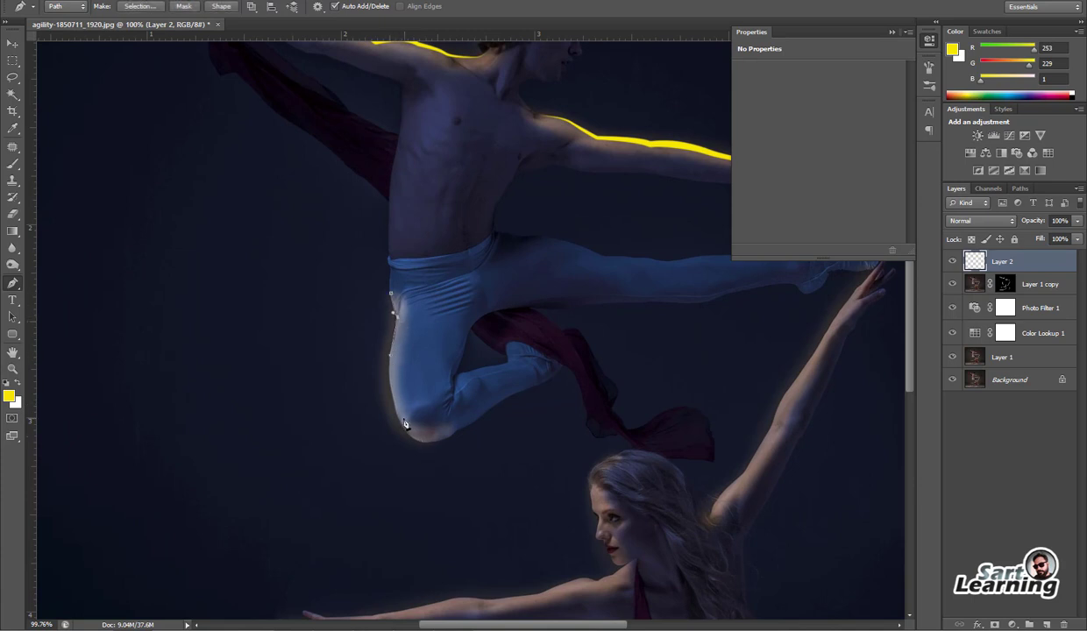
drag(404, 430, 410, 441)
drag(392, 357, 385, 379)
drag(433, 443, 481, 420)
right_click(469, 364)
click(556, 160)
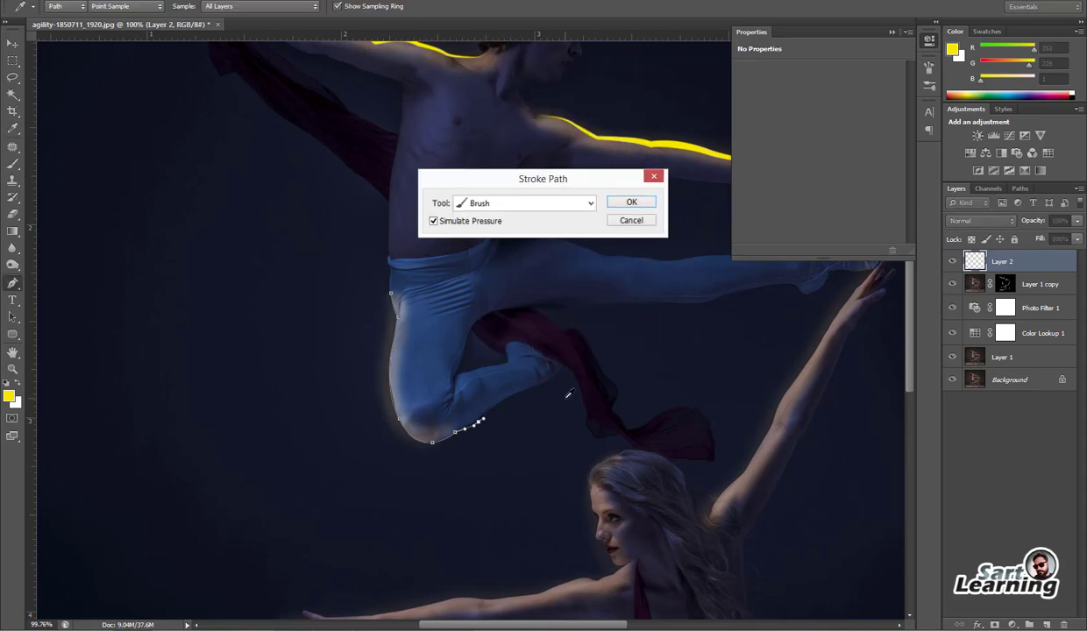
key(Return)
key(ctrl+0)
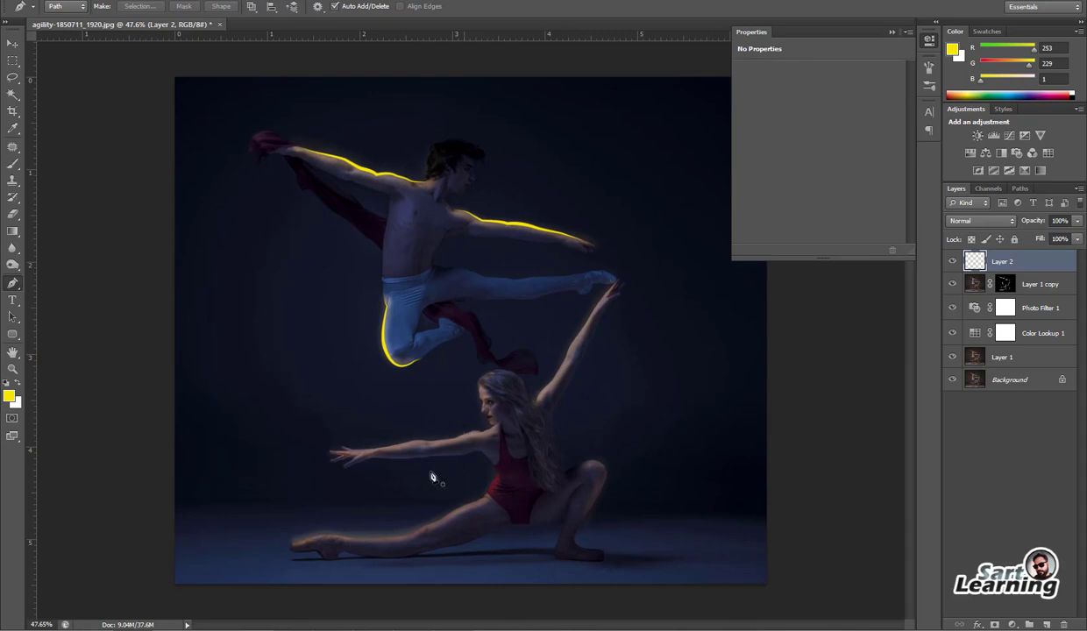
Draw a pen path along the top of the extended leg to the ballet shoe
scroll(566, 303, up, 2)
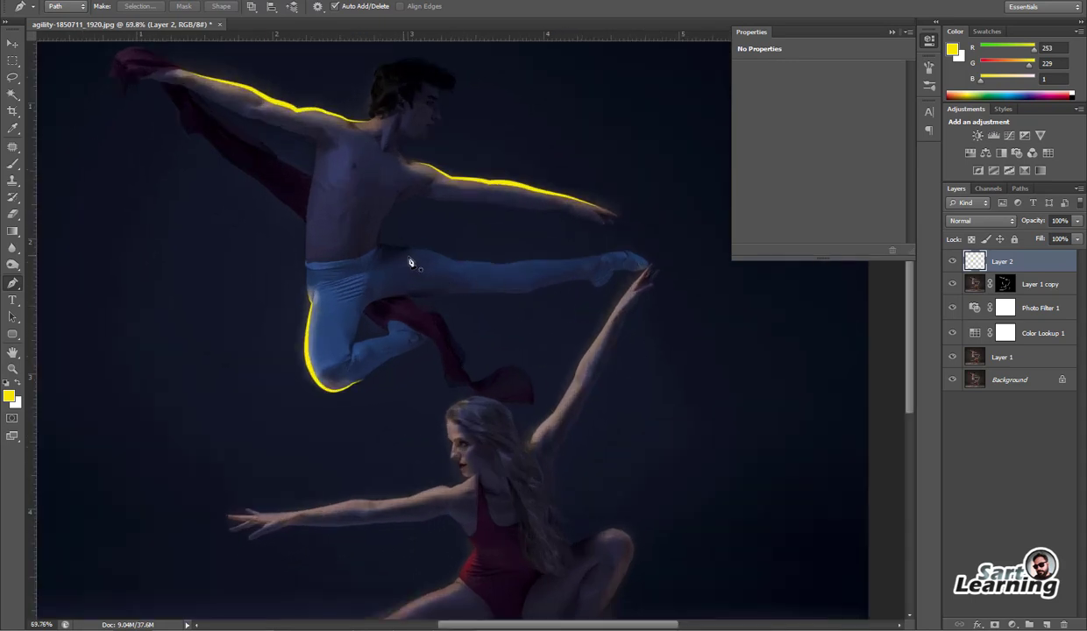
scroll(601, 266, up, 3)
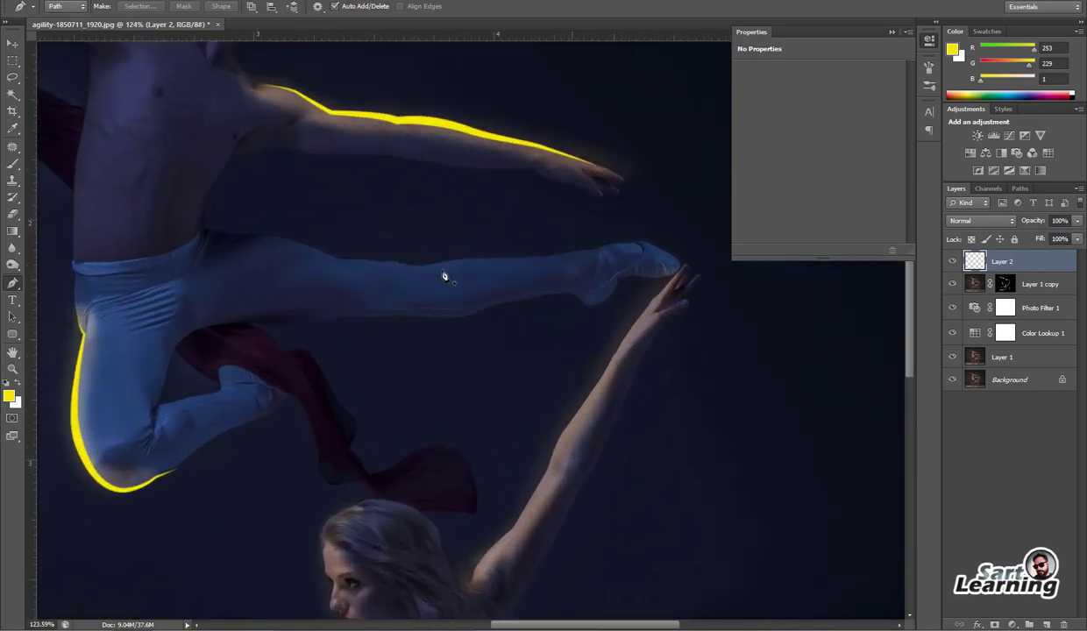
scroll(388, 272, up, 2)
click(211, 236)
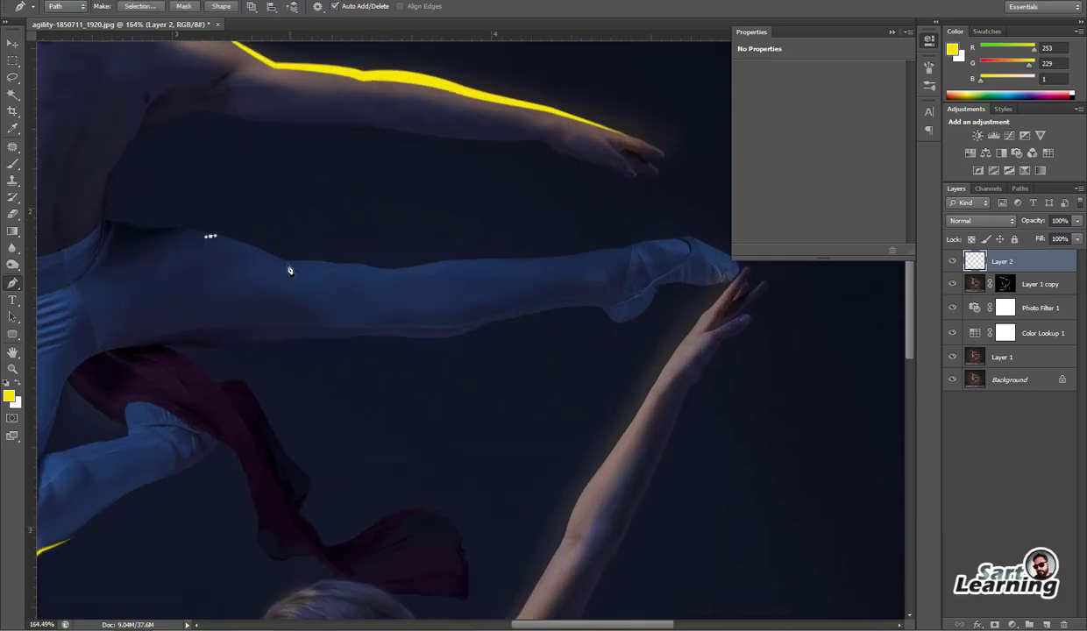
drag(283, 262, 323, 263)
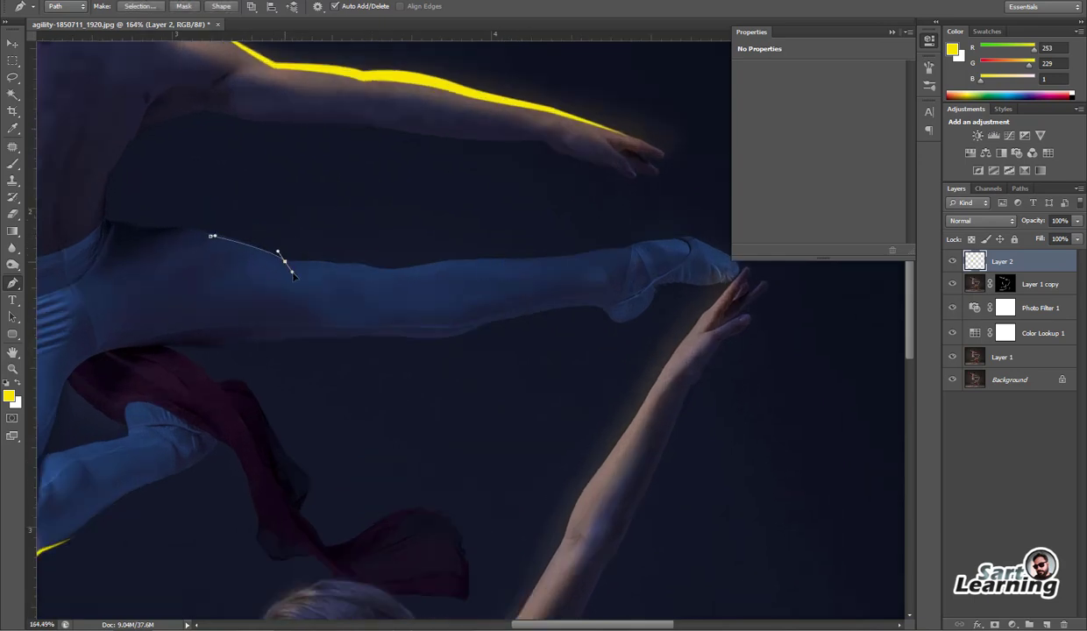
click(340, 264)
click(380, 269)
click(431, 263)
click(472, 261)
click(504, 261)
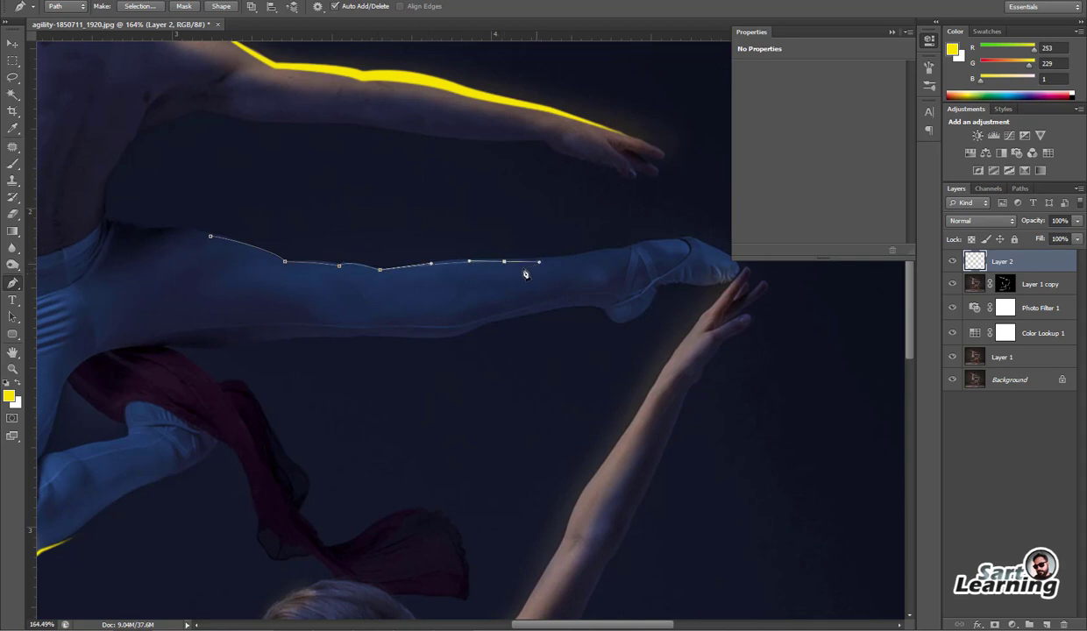
drag(504, 266, 522, 263)
drag(637, 245, 693, 246)
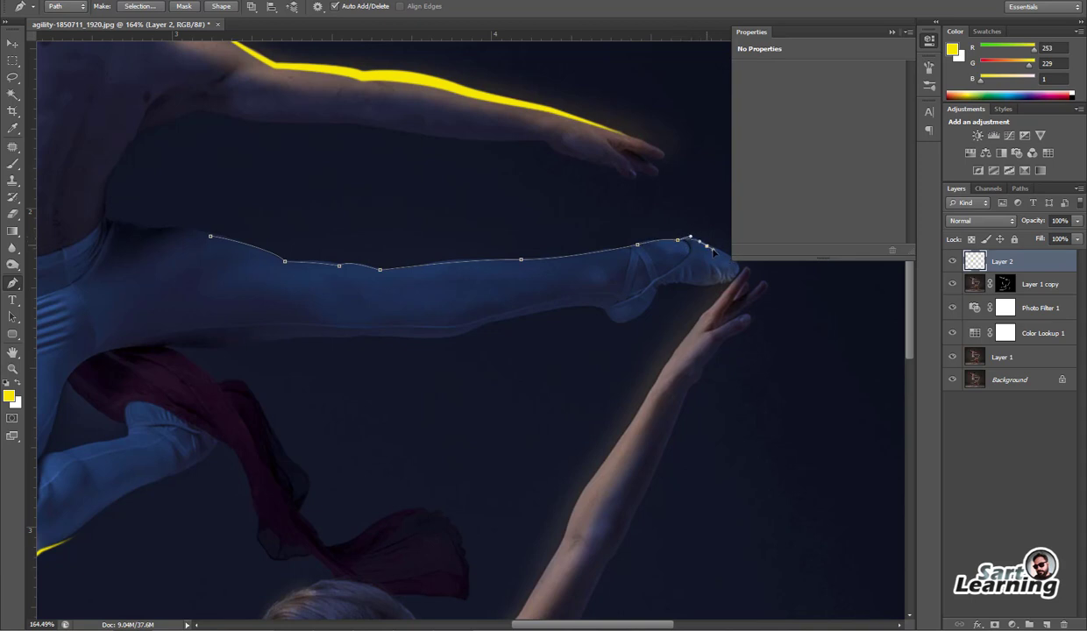
Stroke the leg path with the yellow brush, then select the Layer 1 copy mask
right_click(710, 251)
click(754, 343)
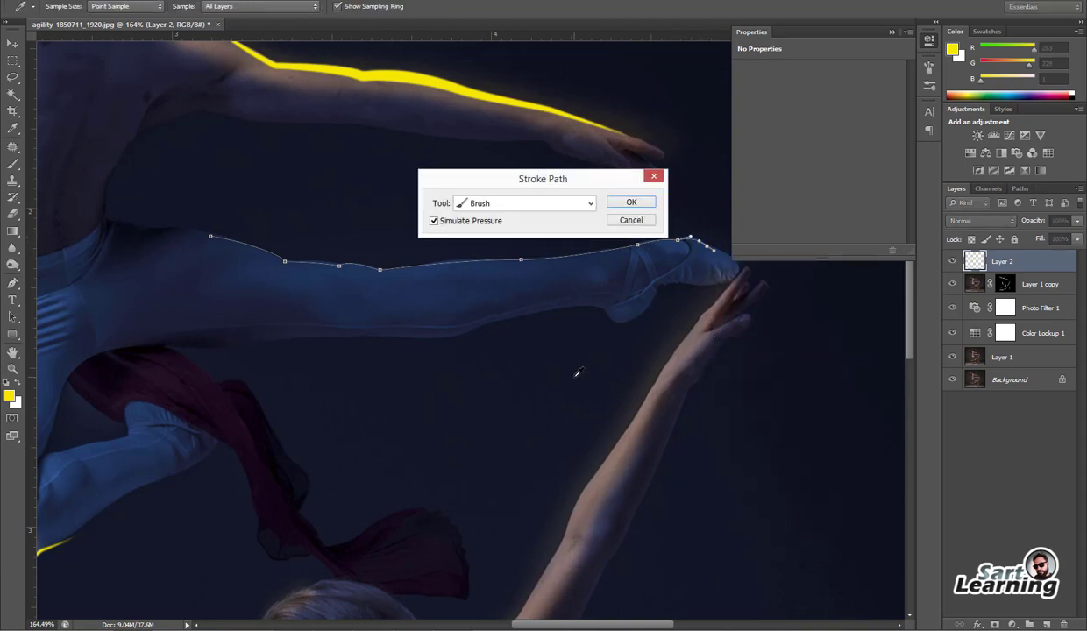
key(Return)
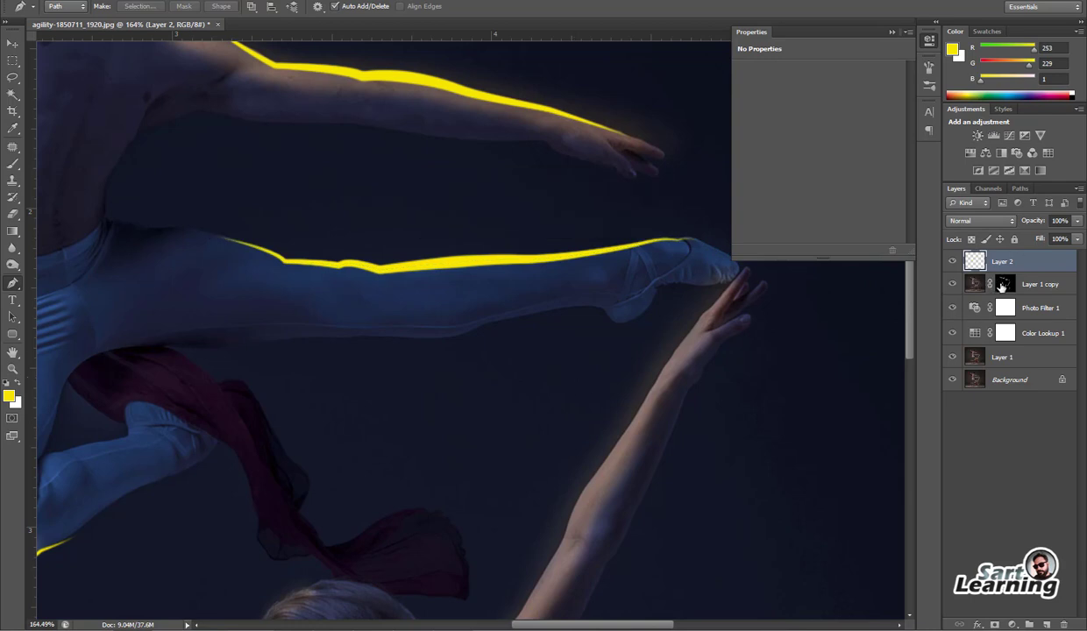
click(1001, 287)
Set up a soft brush with 0% hardness, 30 px size and 36% opacity
key(b)
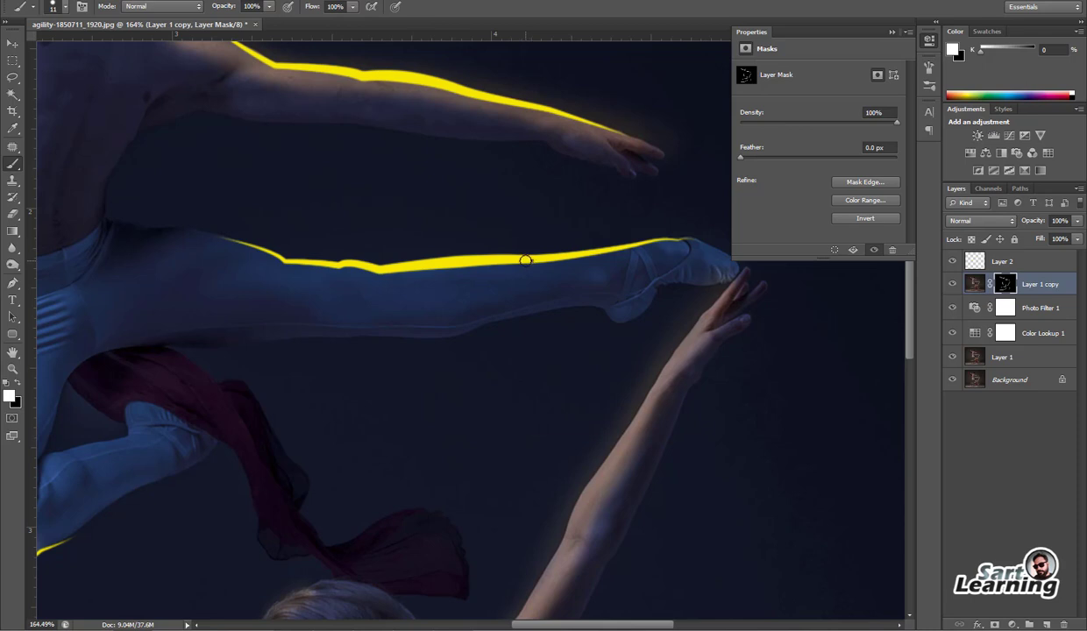
right_click(525, 261)
drag(604, 328, 410, 315)
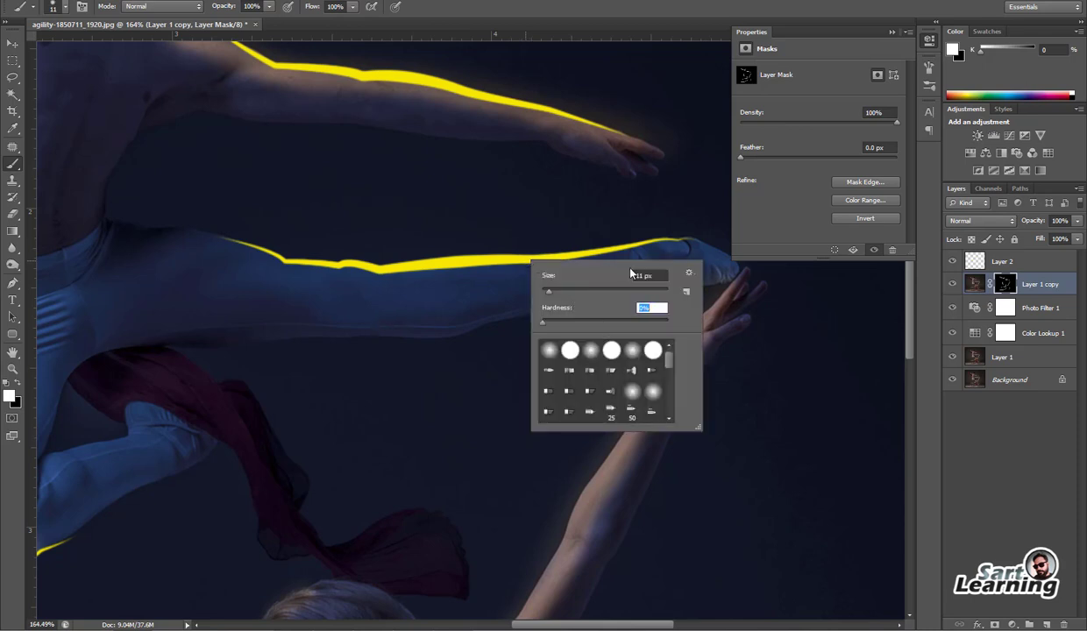
key(bracketright)
key(bracketright)
click(216, 8)
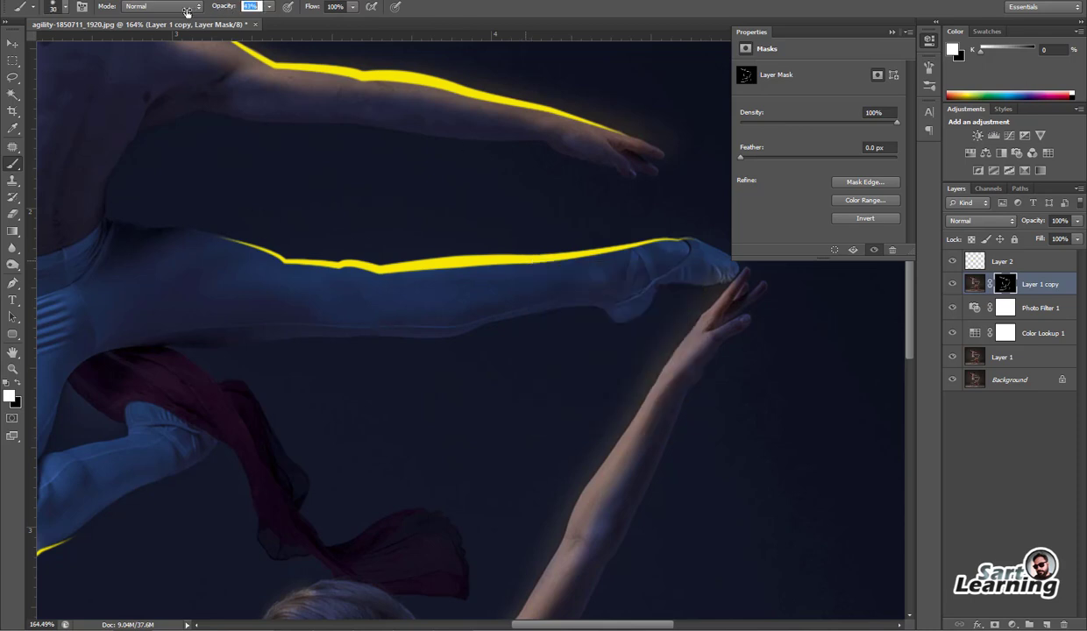
text(36)
key(Return)
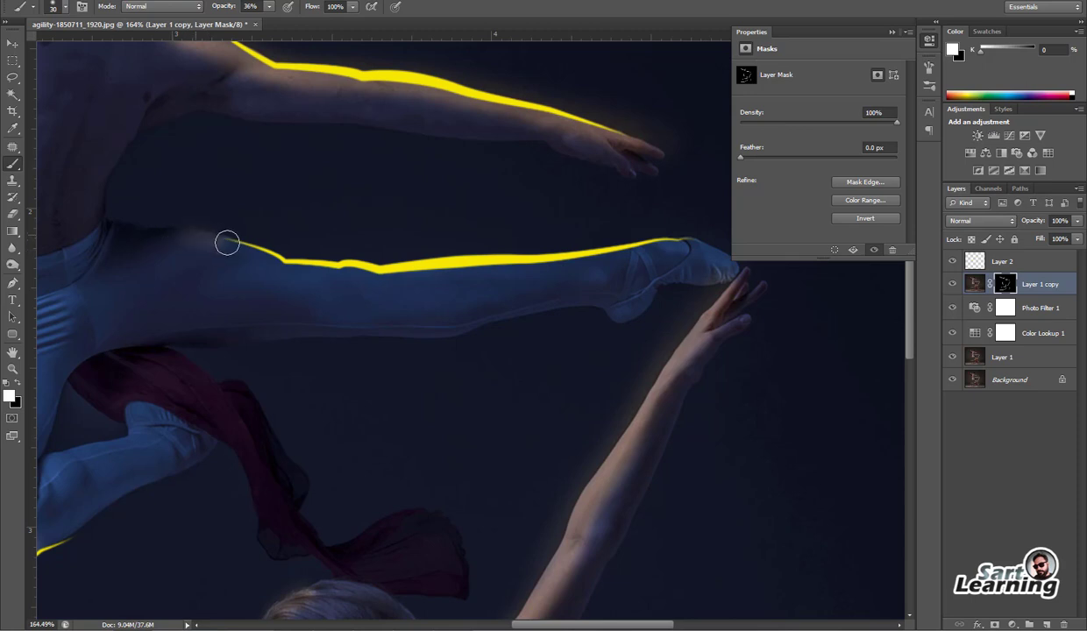
Paint faint light along the leg's top edge on the mask, enlarging the brush to 41 px
drag(276, 262, 706, 253)
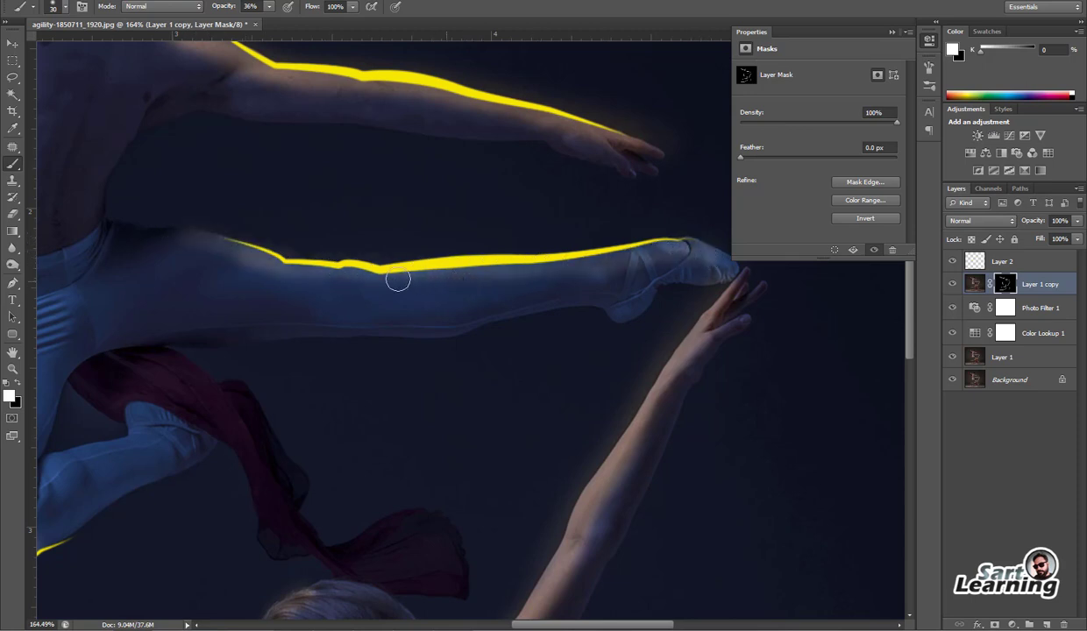
right_click(344, 273)
key(bracketright)
key(Return)
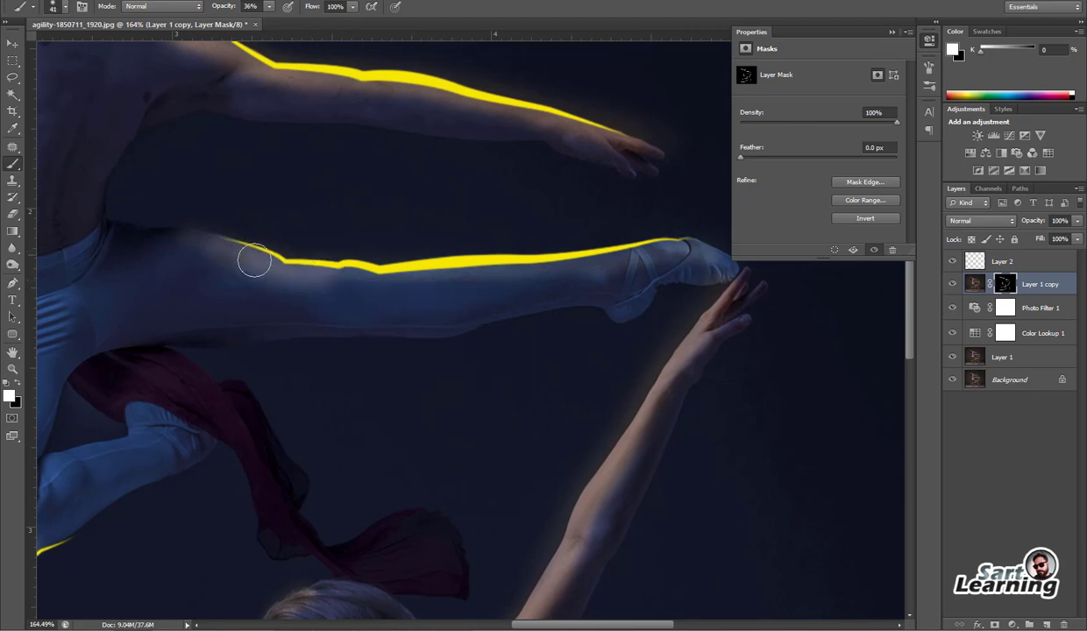
mouse_move(368, 276)
mouse_down()
mouse_move(627, 242)
mouse_move(699, 247)
mouse_move(235, 247)
mouse_move(361, 281)
mouse_move(685, 246)
mouse_up()
Select Layer 2 with the Move tool and group it with Ctrl+G
alt+scroll(439, 189, down, 3)
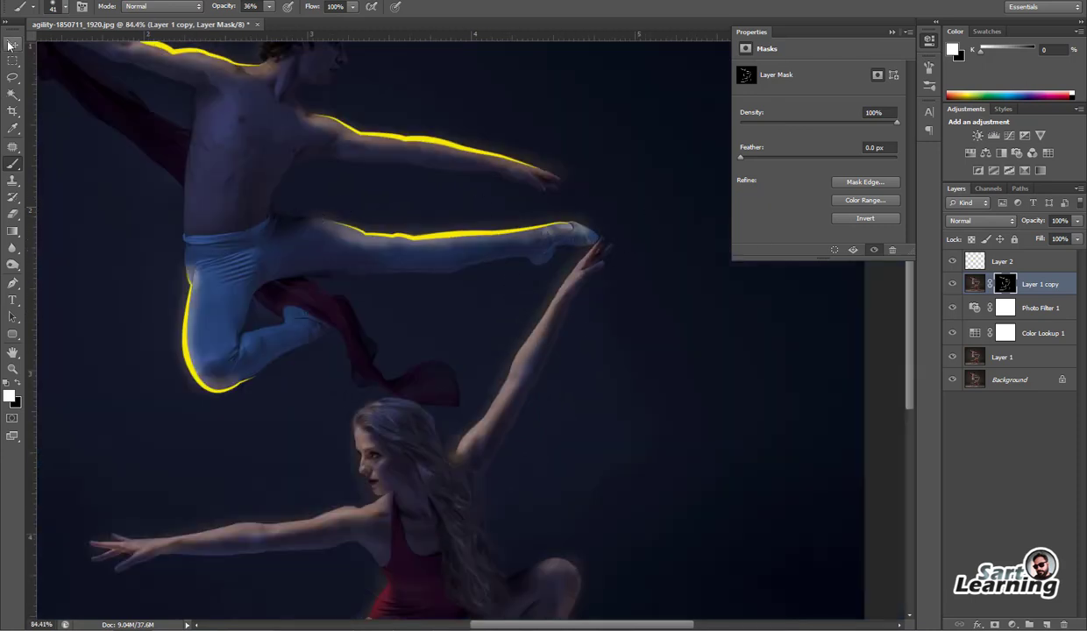
click(12, 43)
click(1018, 262)
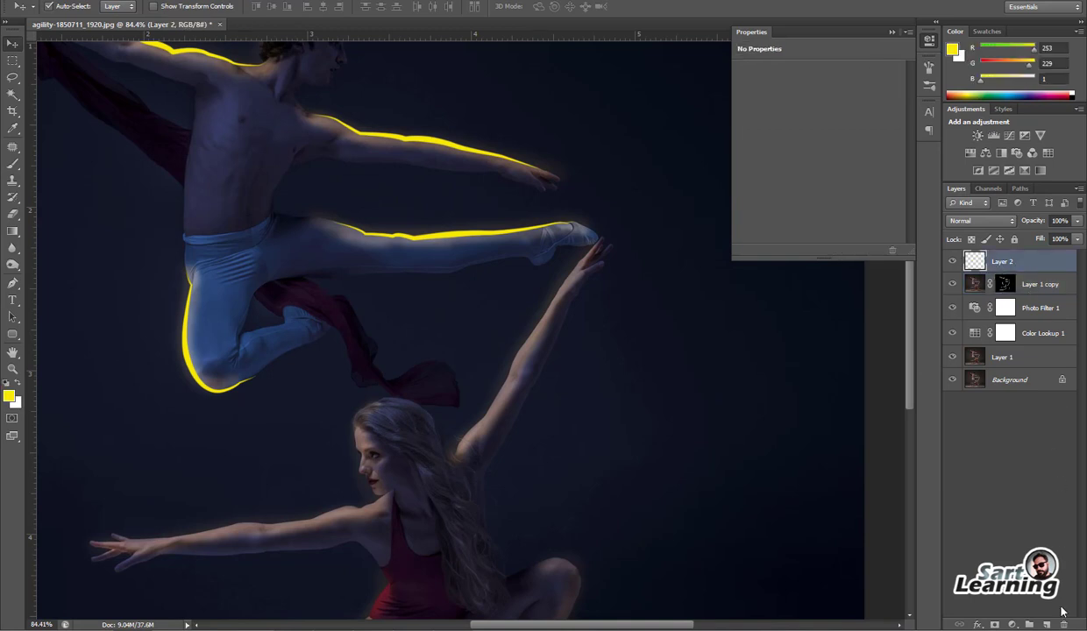
key(ctrl+g)
Undo the Layer 2 grouping and add a new empty Layer 3 above it
key(ctrl+shift+g)
click(1047, 626)
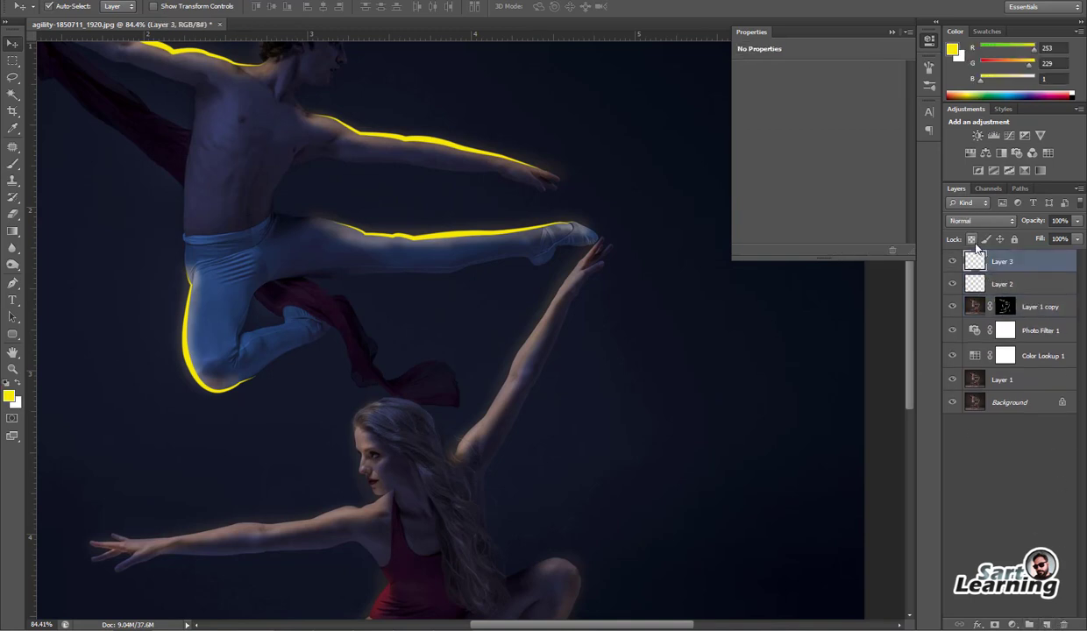
drag(499, 406, 556, 240)
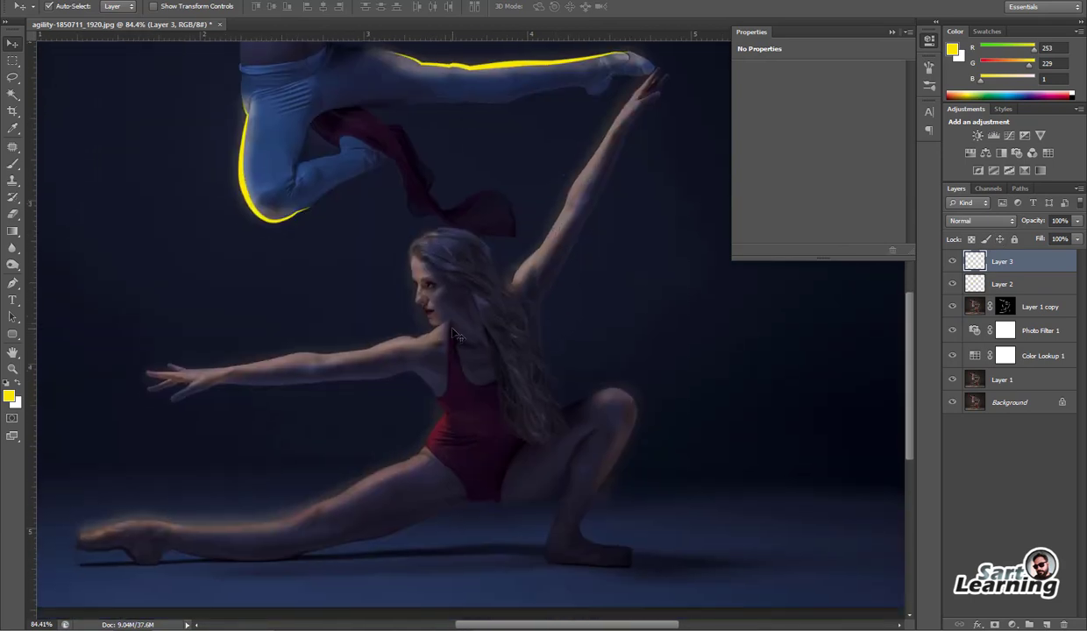
key(p)
scroll(168, 395, up, 2)
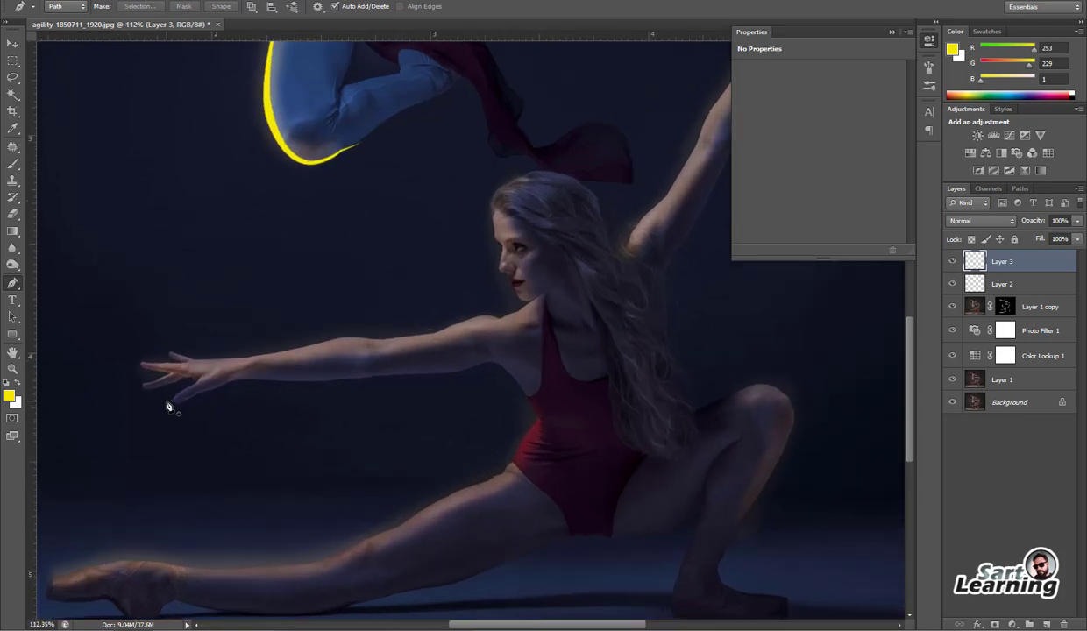
Set the brush to 100% opacity and try a yellow test stroke, then undo it
key(b)
right_click(340, 237)
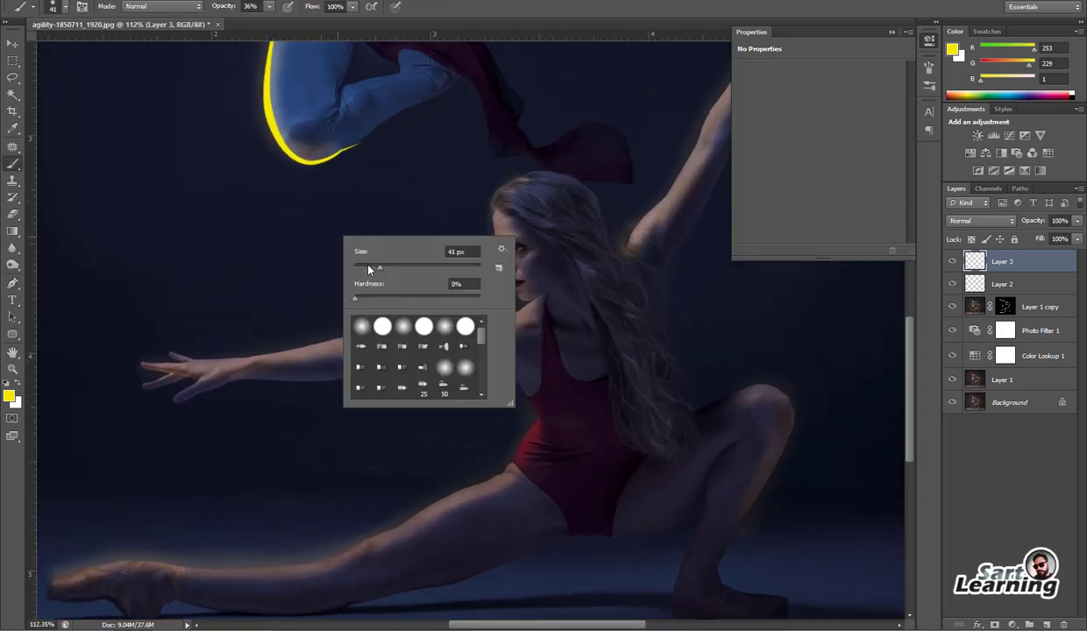
key(Tab)
key(Return)
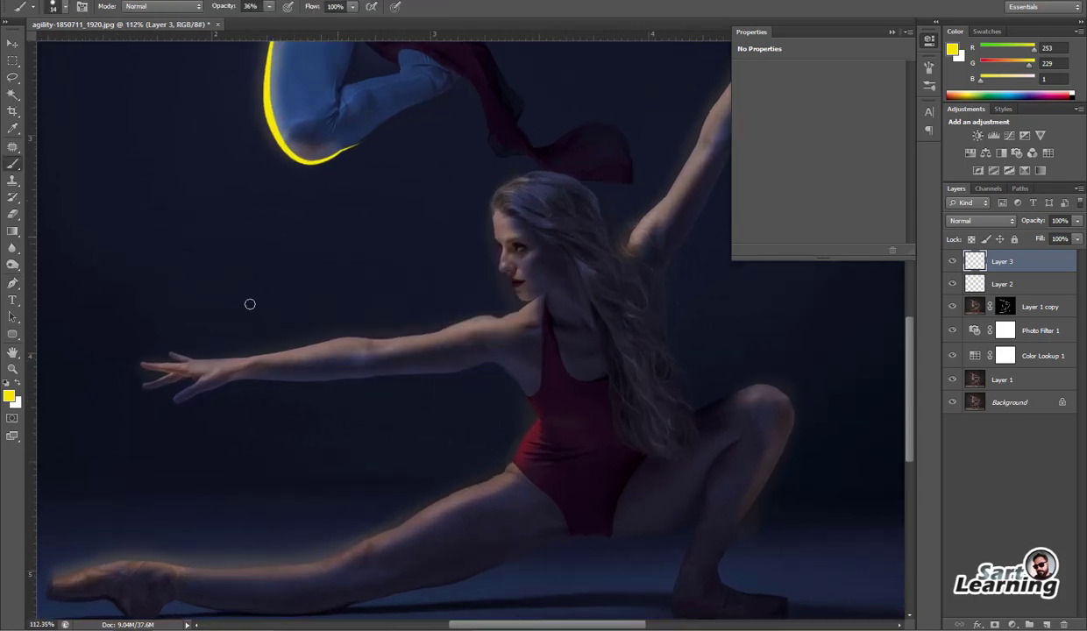
key(0)
drag(215, 224, 224, 298)
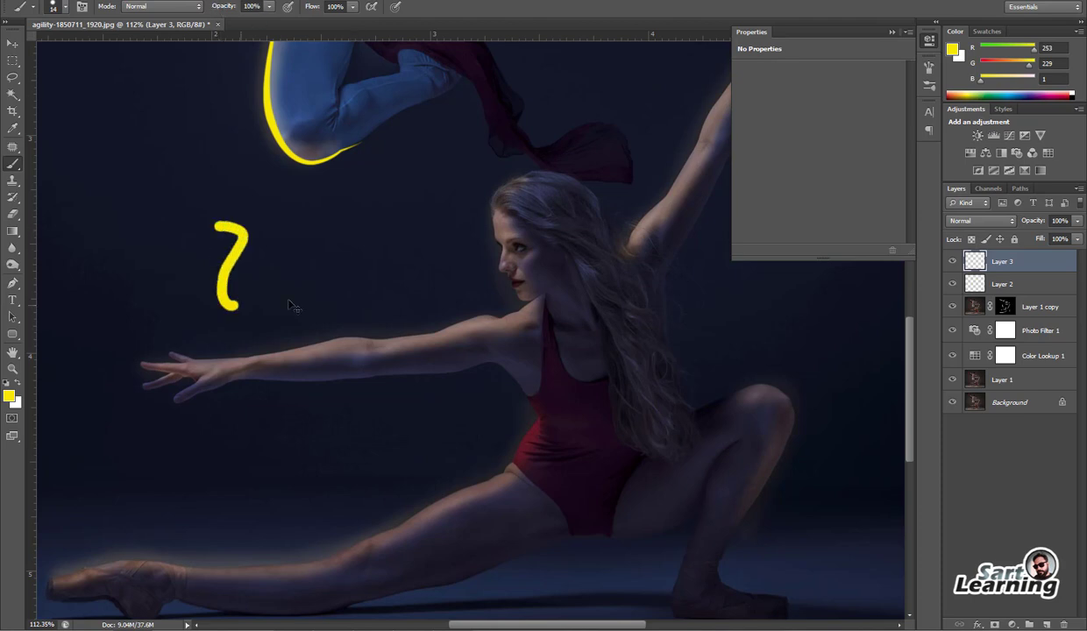
key(ctrl+z)
Shrink the brush to a small 5–7 px size, undoing each yellow test stroke
right_click(308, 281)
drag(331, 284, 325, 284)
key(Return)
mouse_move(170, 230)
mouse_down()
mouse_move(222, 279)
mouse_move(279, 286)
mouse_up()
key(ctrl+z)
right_click(262, 257)
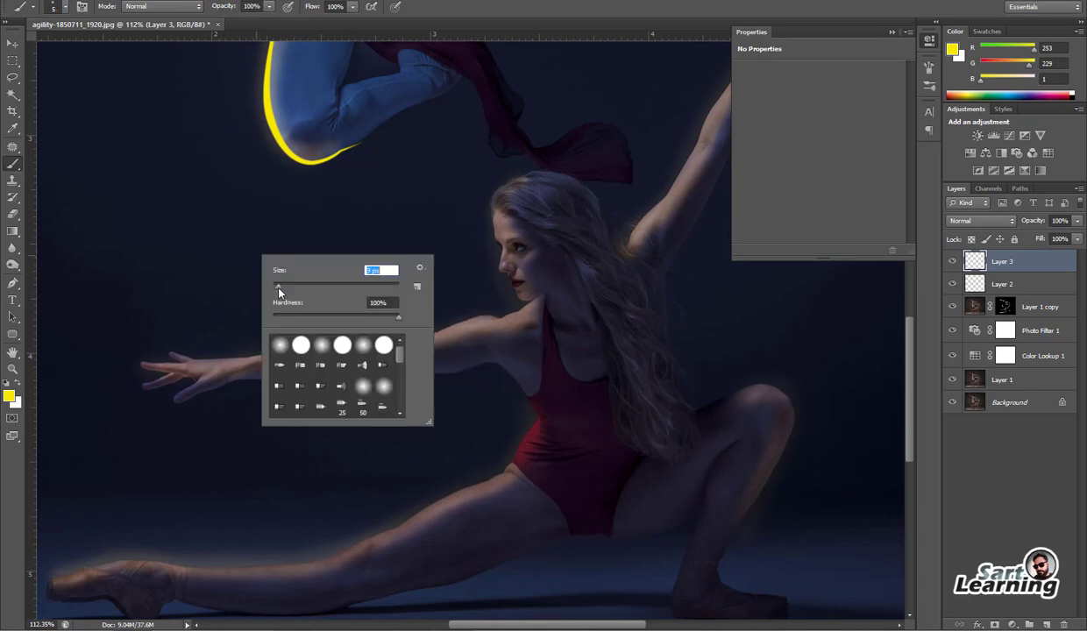
key(Return)
mouse_move(199, 249)
mouse_down()
mouse_move(270, 248)
mouse_move(274, 266)
mouse_up()
key(ctrl+z)
right_click(258, 235)
key(Return)
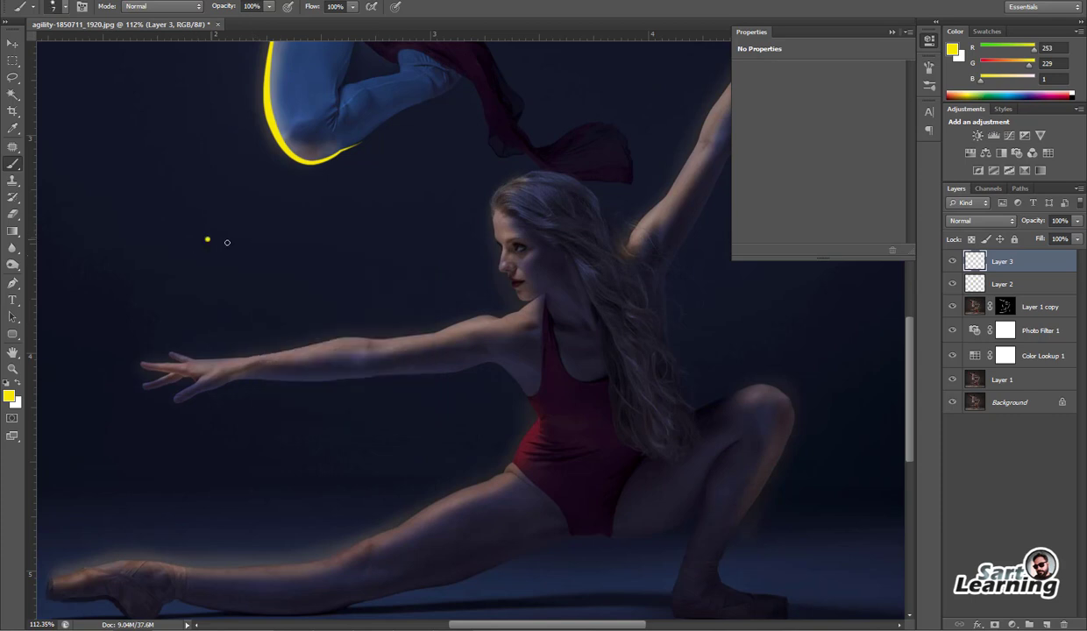
drag(201, 233, 224, 235)
key(ctrl+z)
key(p)
scroll(372, 379, up, 2)
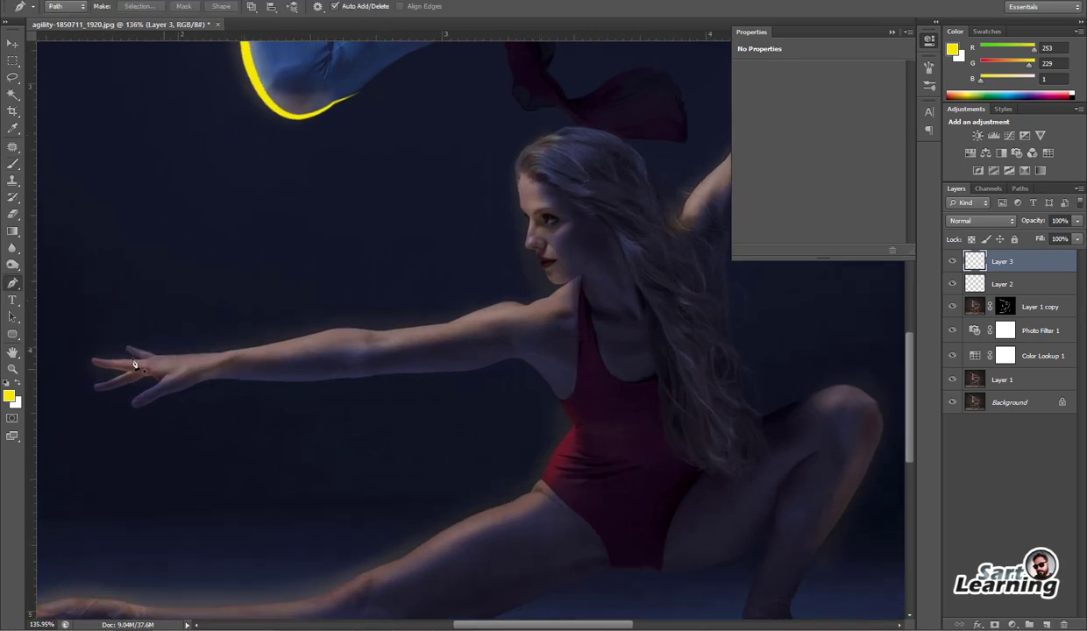
Set the foreground colour to bright green (#01fd54)
click(9, 392)
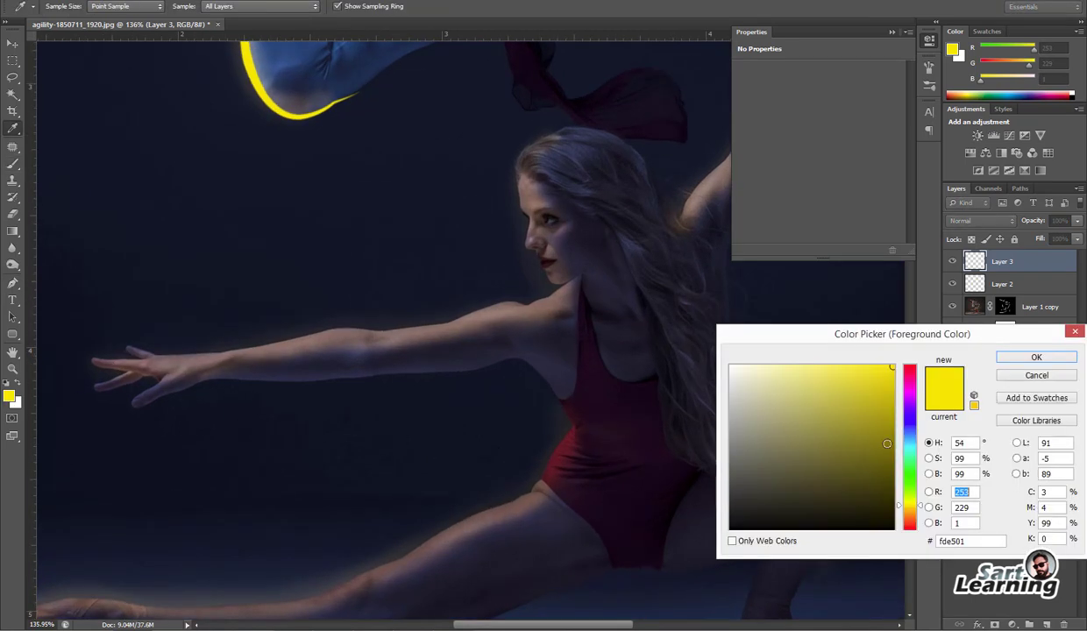
mouse_move(912, 522)
mouse_down()
mouse_move(912, 449)
mouse_move(912, 465)
mouse_up()
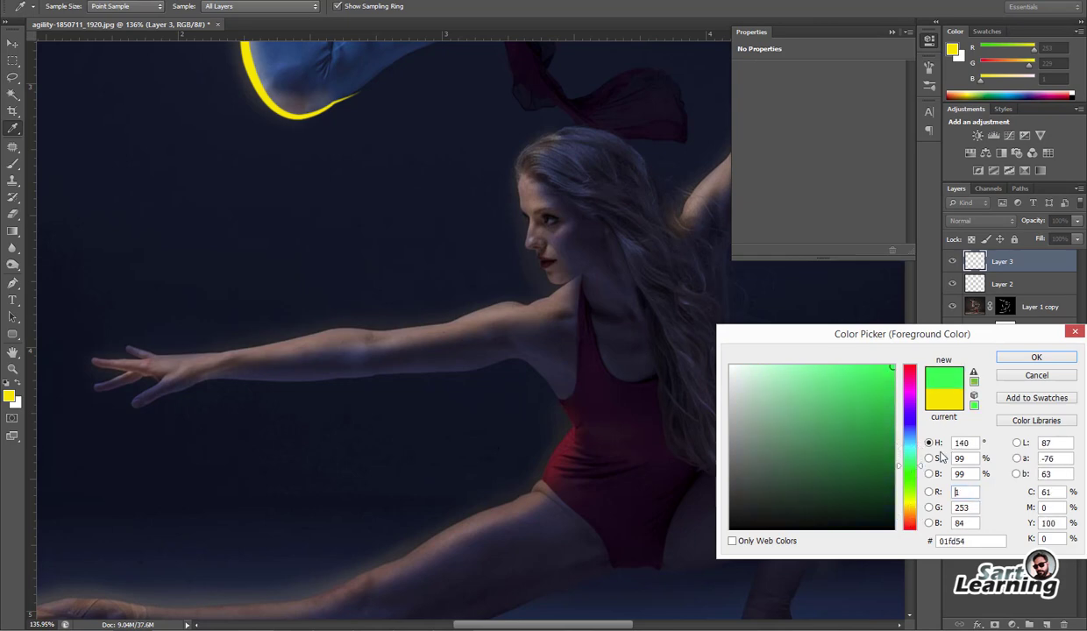
click(1034, 358)
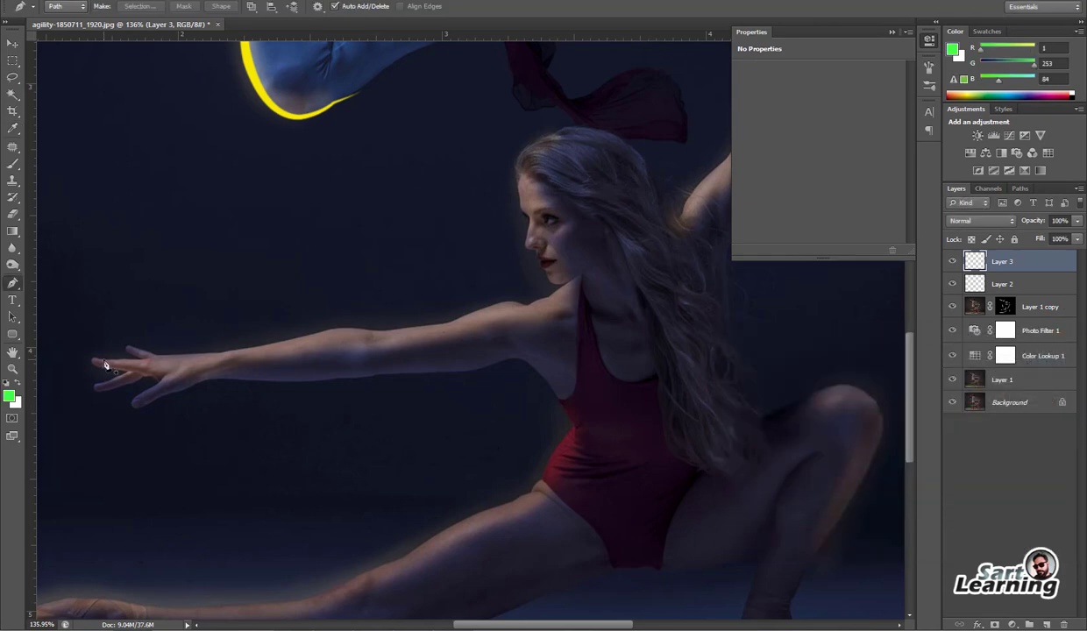
Trace the female dancer's outstretched arm to her shoulder and stroke the path green
click(99, 359)
drag(150, 357, 227, 353)
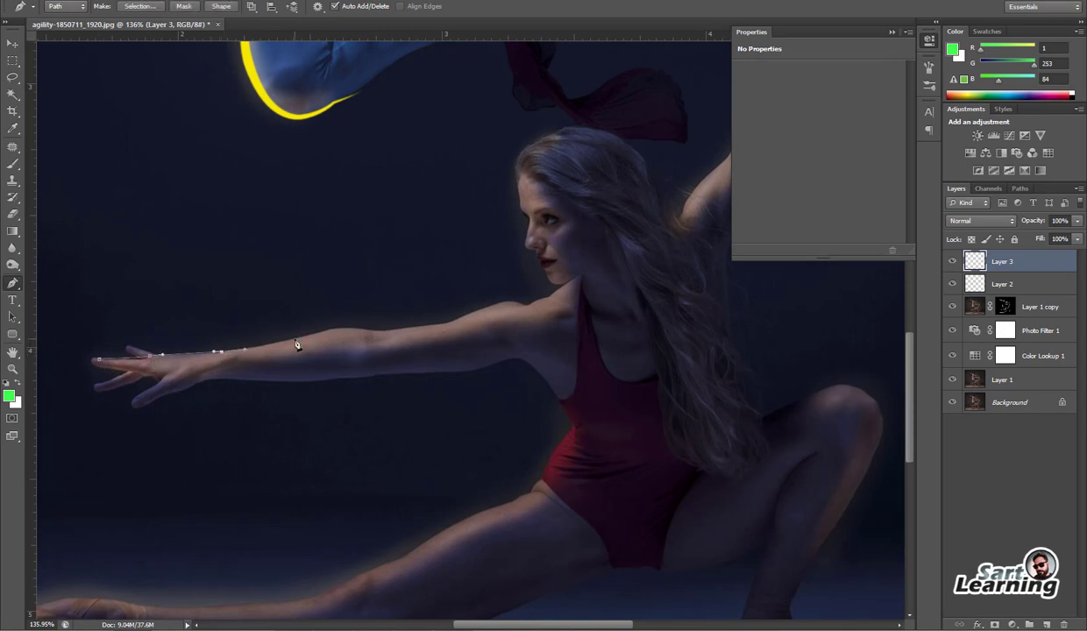
drag(333, 326, 367, 331)
drag(442, 324, 538, 321)
right_click(570, 253)
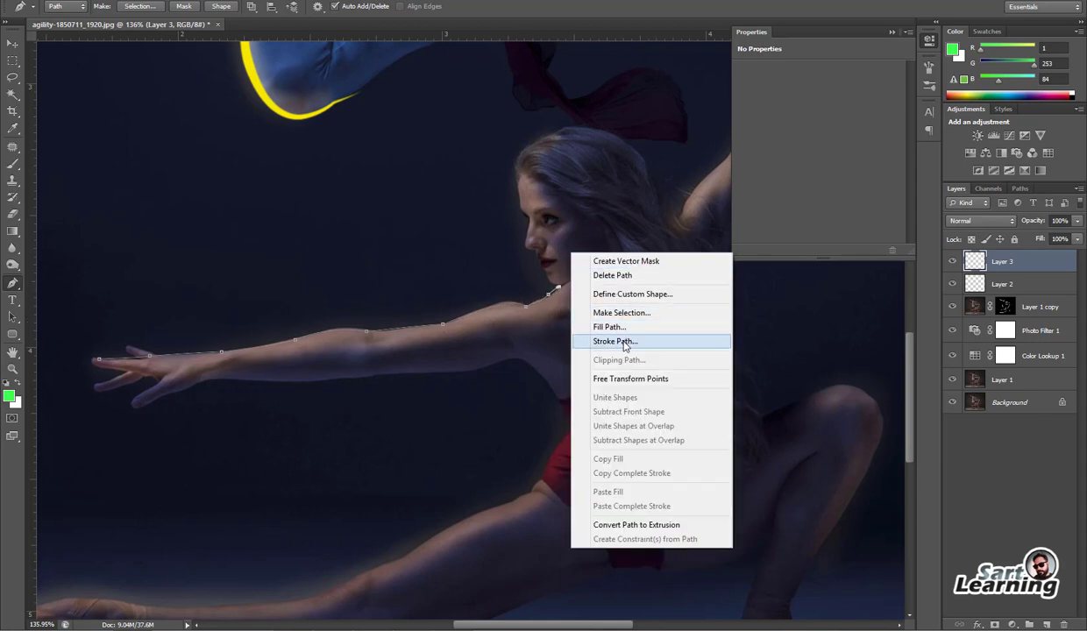
click(622, 341)
key(Return)
scroll(646, 421, down, 3)
Stroke a green line from the toe along the extended leg up to the hip
scroll(488, 474, up, 1)
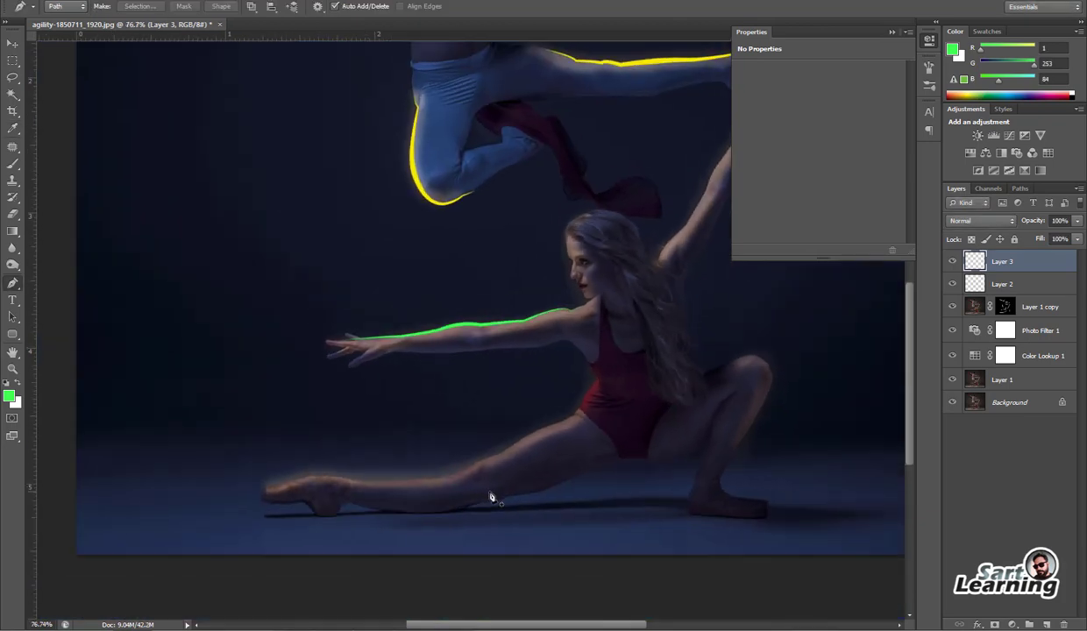
scroll(482, 486, up, 3)
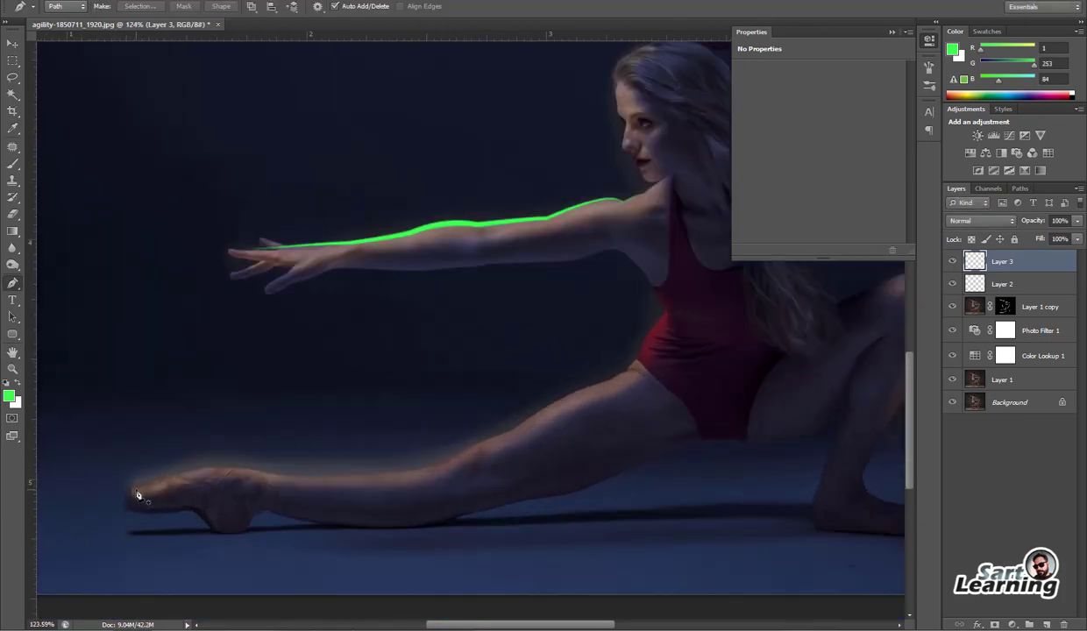
key(b)
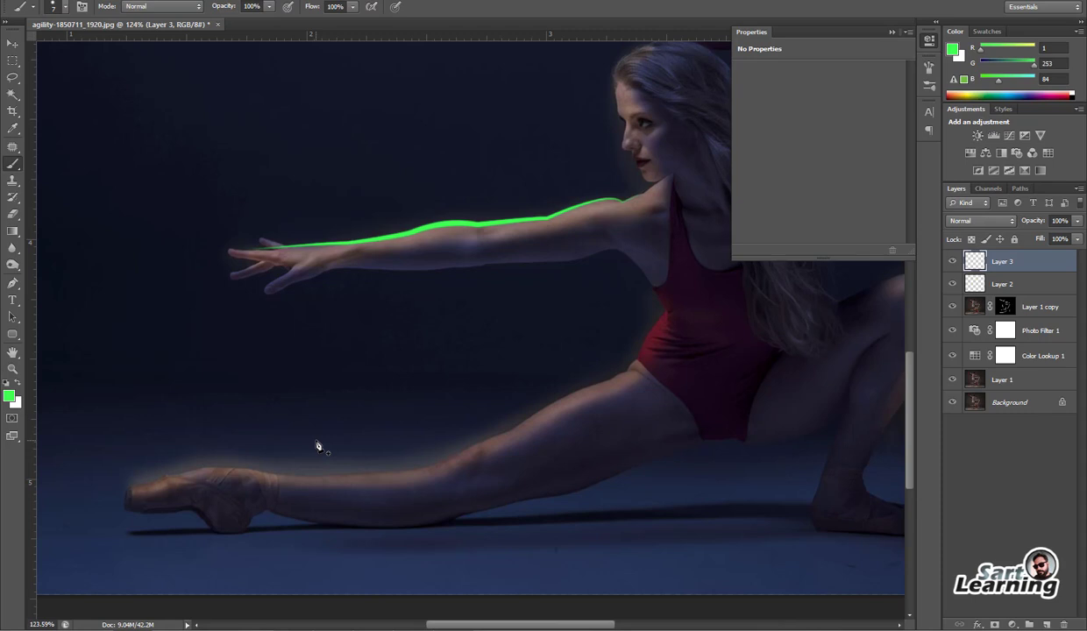
key(p)
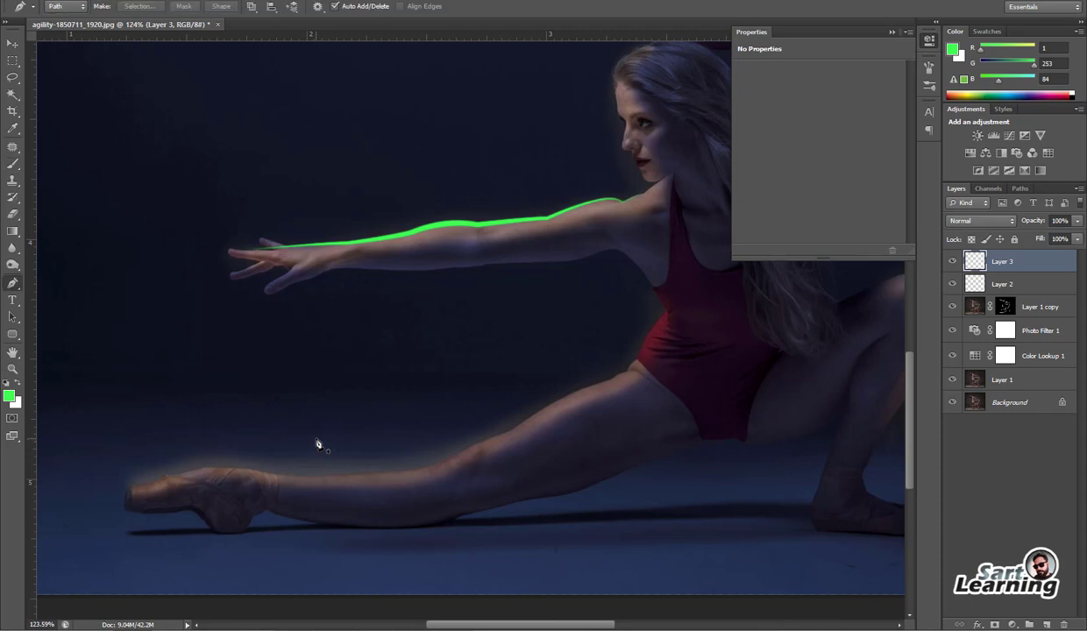
key(b)
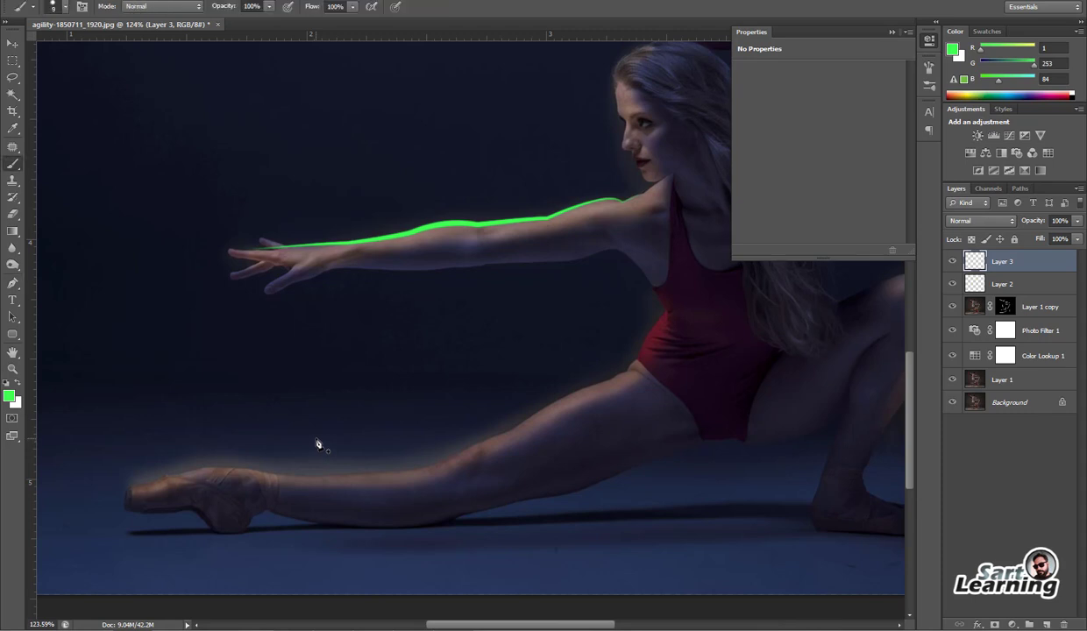
key(p)
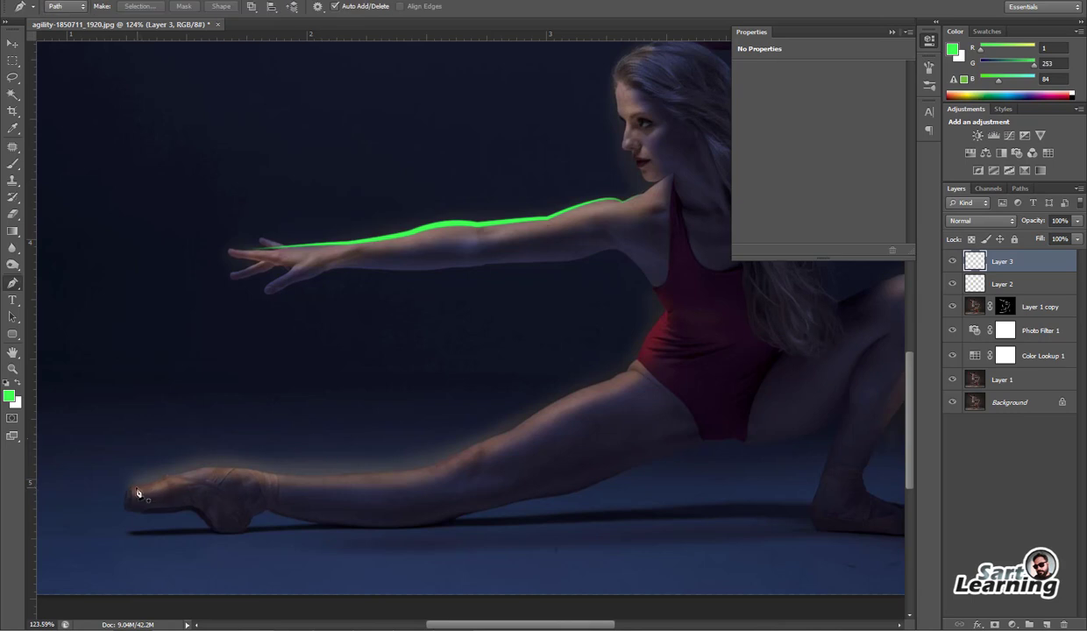
click(136, 487)
drag(180, 474, 189, 473)
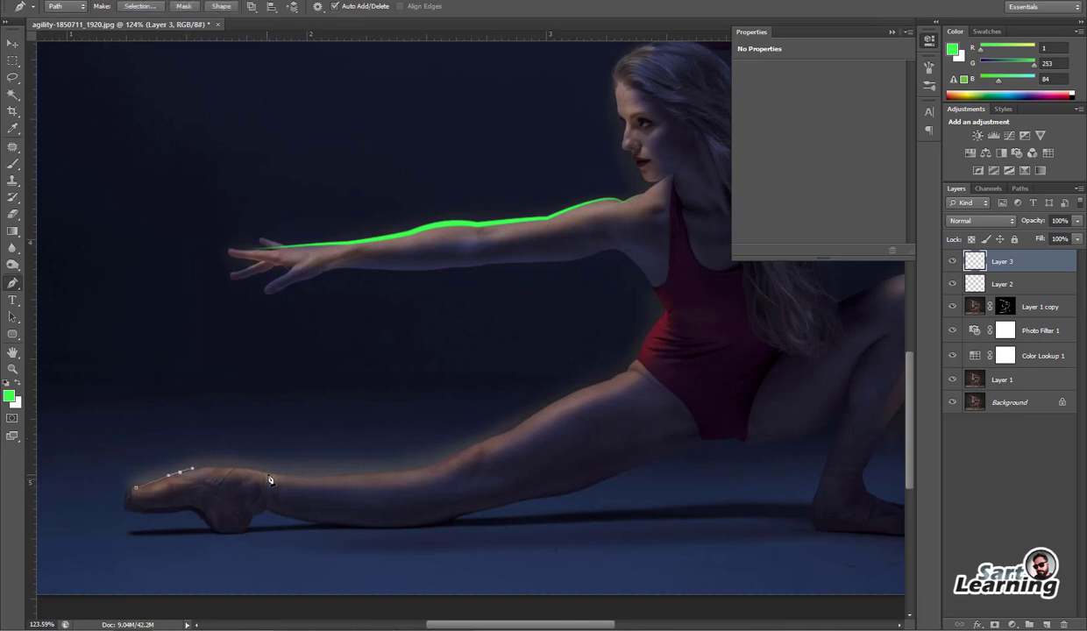
drag(270, 473, 317, 477)
drag(425, 469, 453, 463)
drag(517, 435, 513, 428)
drag(614, 379, 639, 360)
drag(664, 314, 682, 300)
right_click(682, 300)
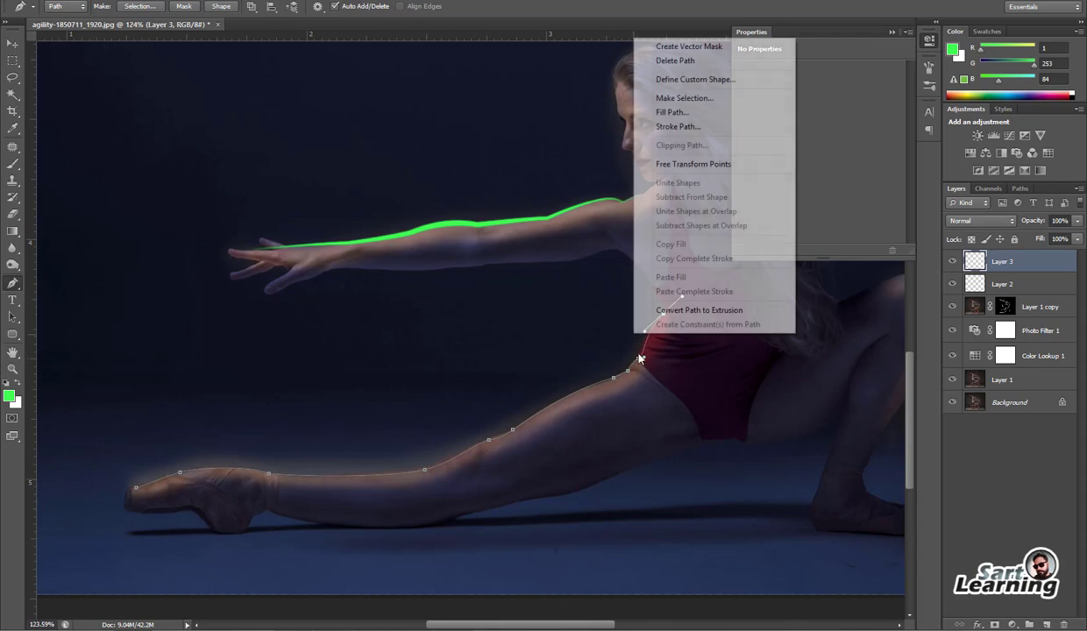
click(667, 126)
key(Return)
Stroke a green line along the female dancer's raised arm to her hand
scroll(521, 370, down, 5)
scroll(357, 394, up, 2)
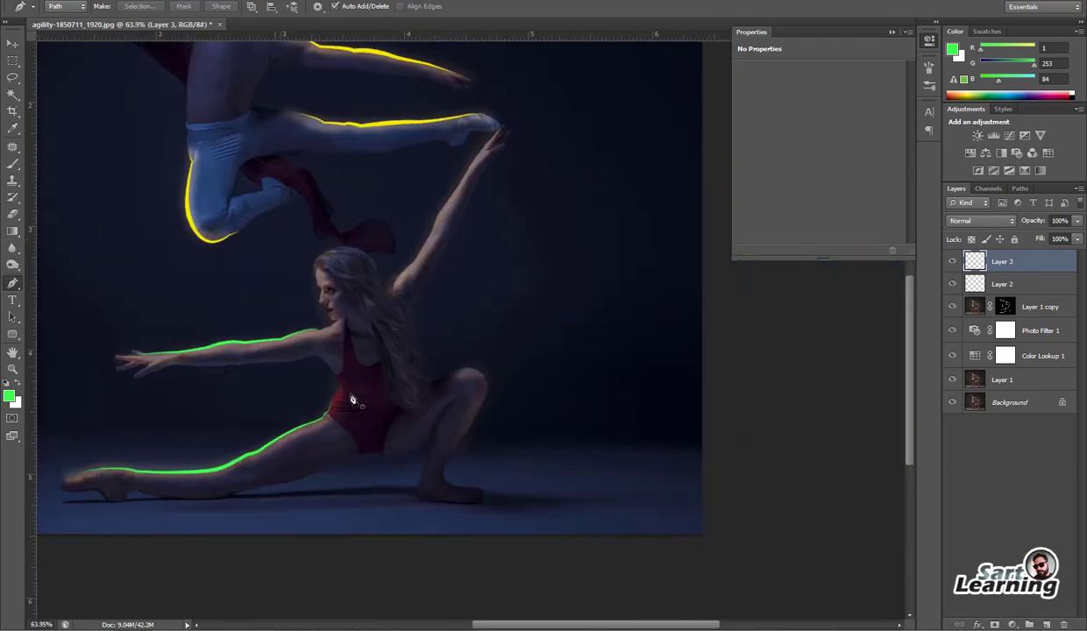
scroll(478, 419, up, 2)
scroll(510, 345, up, 4)
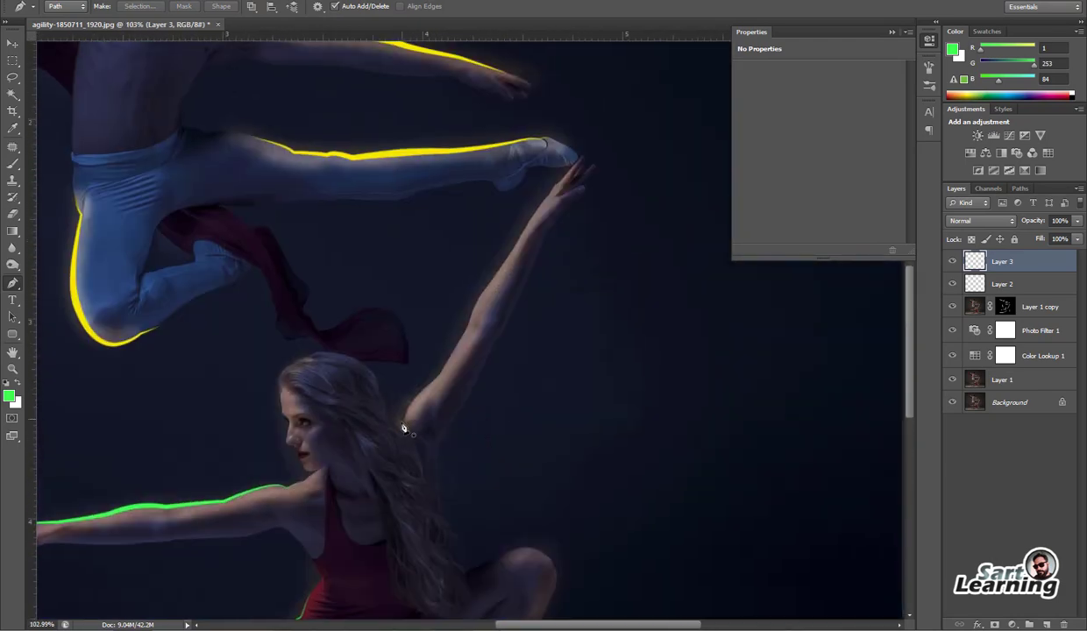
click(447, 369)
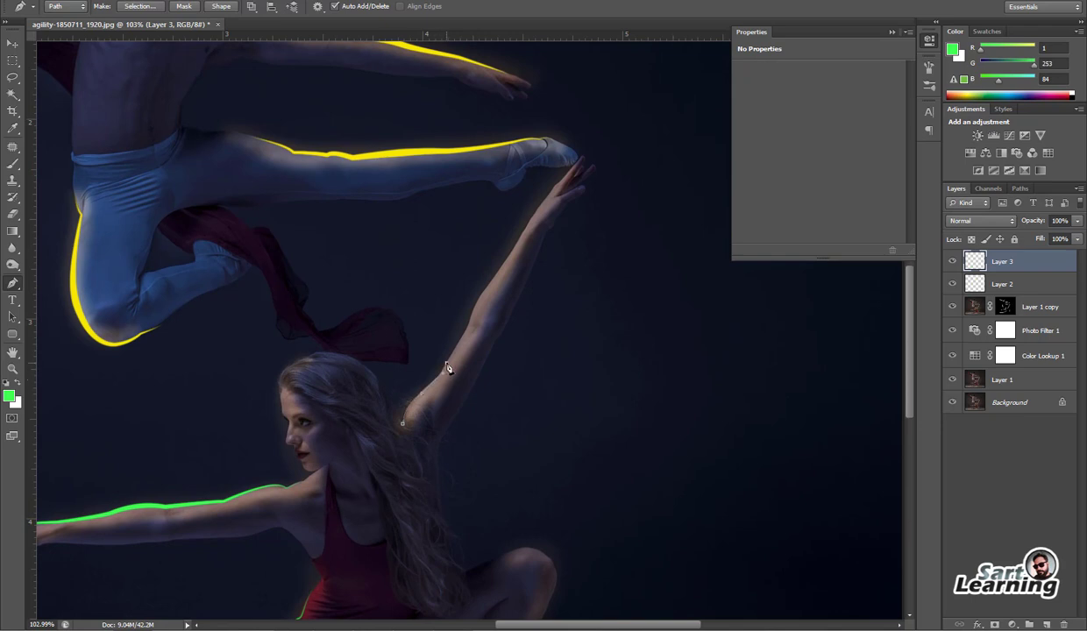
drag(470, 319, 472, 312)
click(557, 190)
drag(568, 186, 573, 173)
right_click(571, 180)
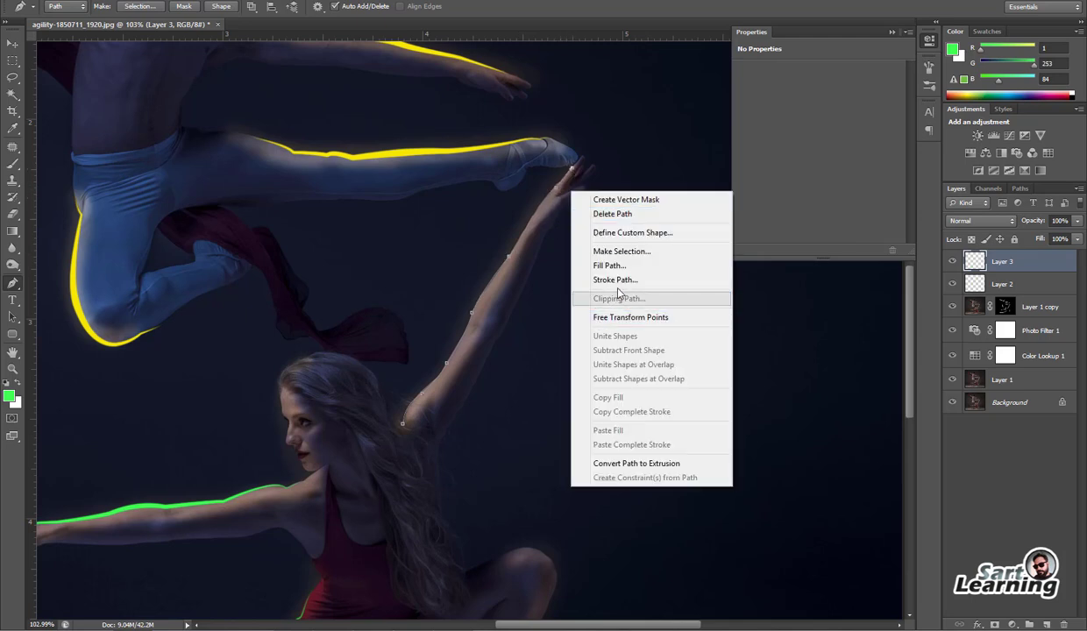
click(622, 279)
key(Return)
Stroke a green line around the outer edge of her bent knee and down the shin
drag(498, 452, 567, 165)
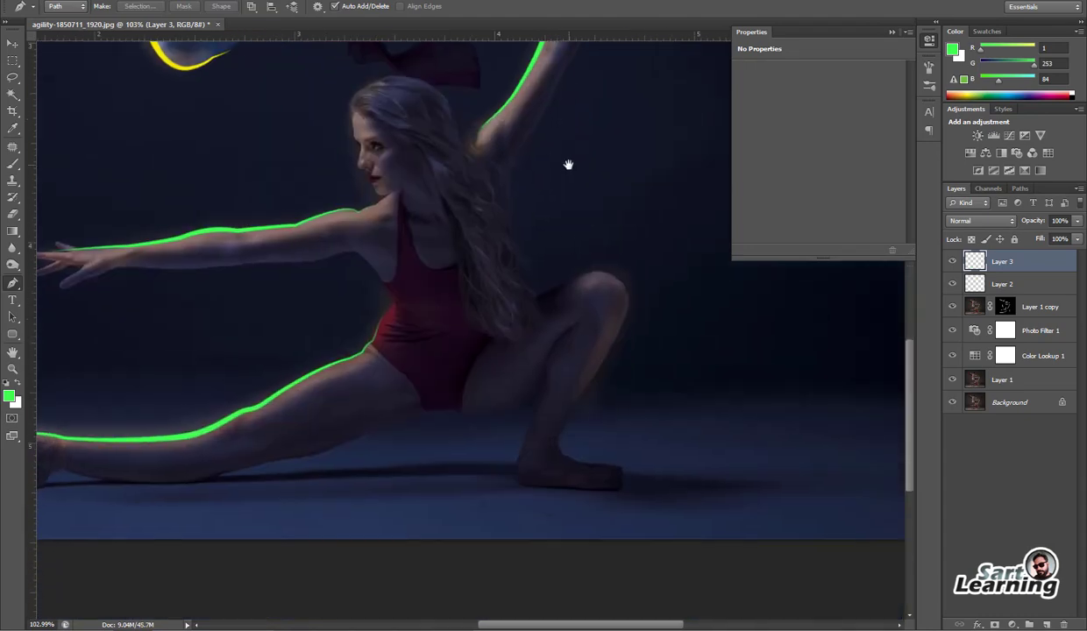
click(570, 282)
drag(621, 283, 626, 321)
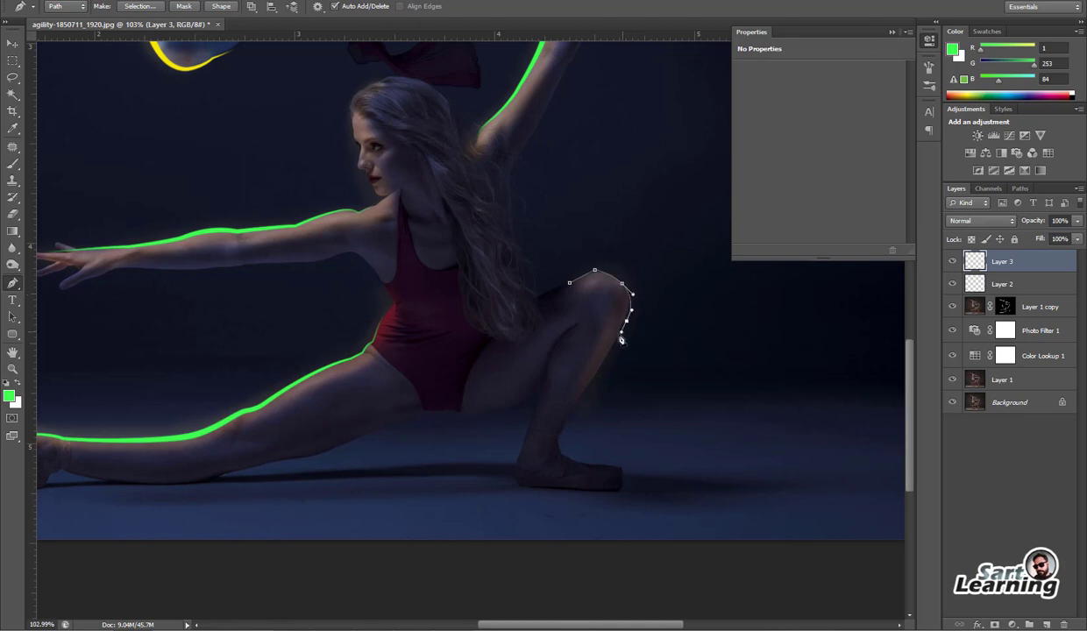
drag(580, 400, 570, 418)
right_click(619, 347)
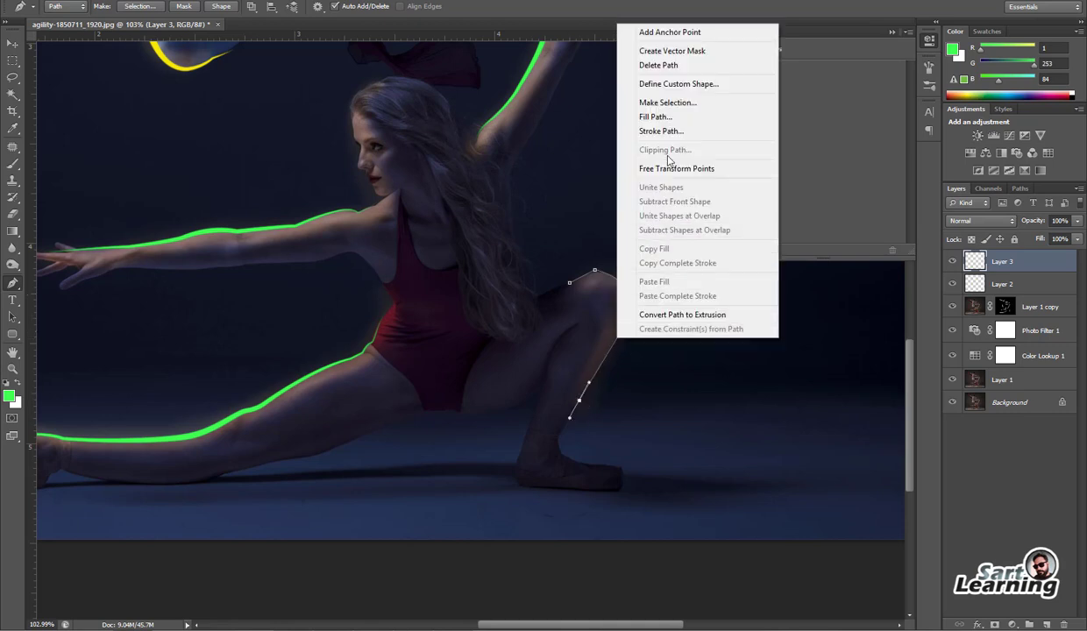
click(671, 132)
key(Return)
scroll(618, 394, down, 3)
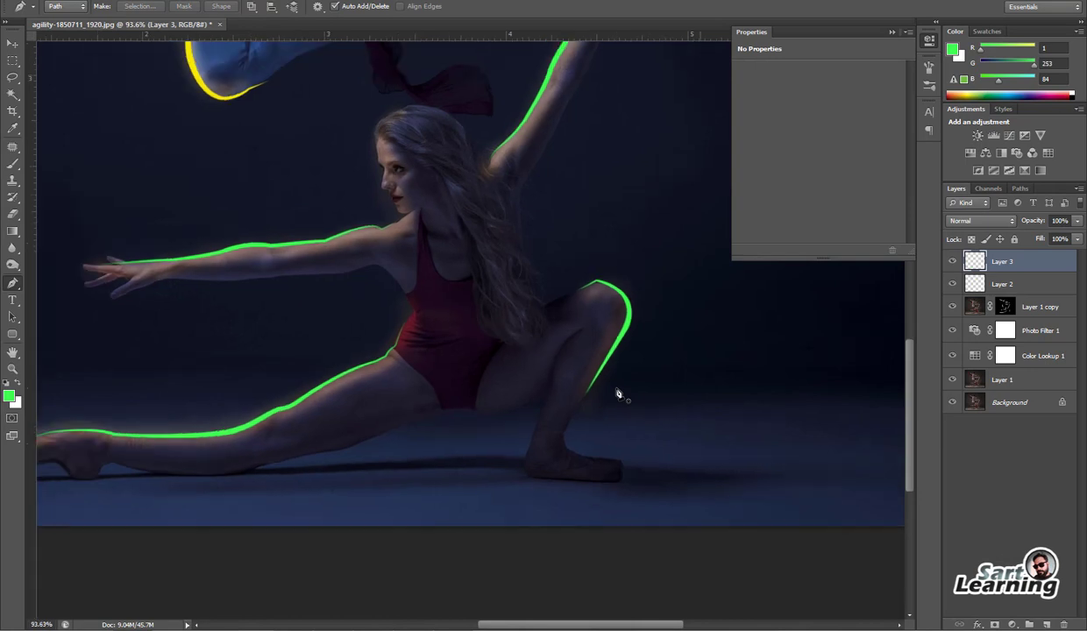
scroll(619, 388, down, 3)
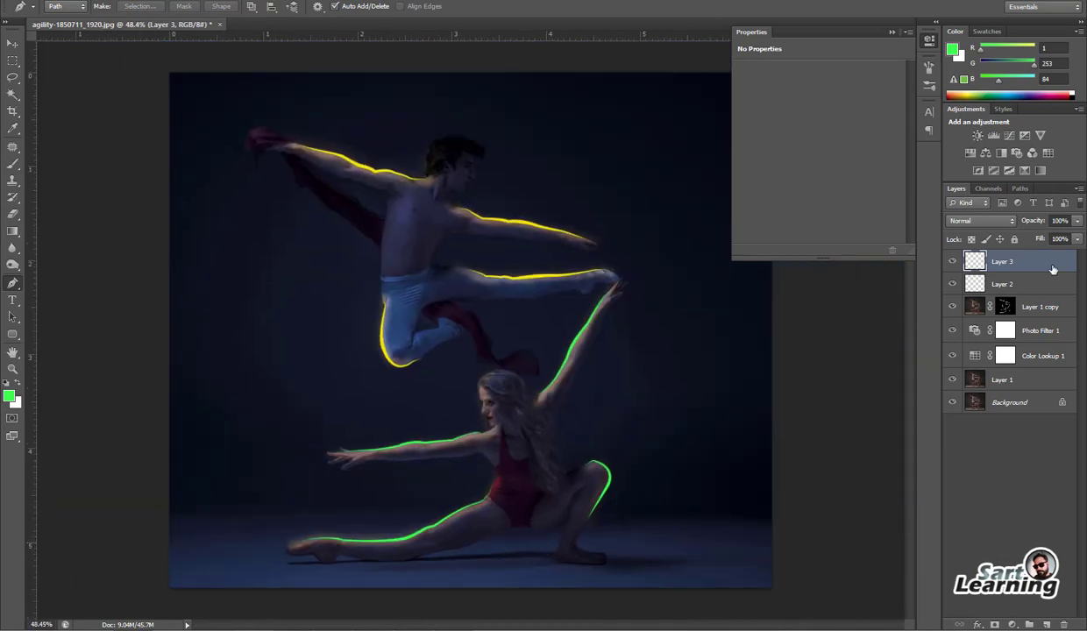
Apply a +24 Hue/Saturation shift to Layer 3 so the green strokes turn teal
key(ctrl+u)
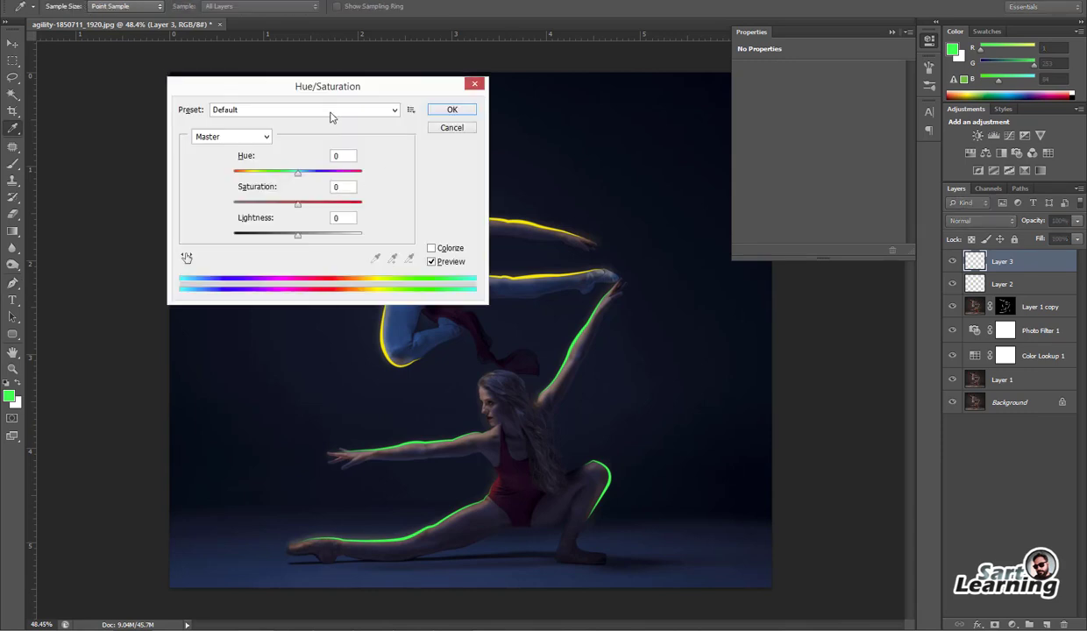
drag(289, 85, 224, 29)
mouse_move(231, 115)
mouse_down()
mouse_move(246, 116)
mouse_move(183, 117)
mouse_move(247, 116)
mouse_up()
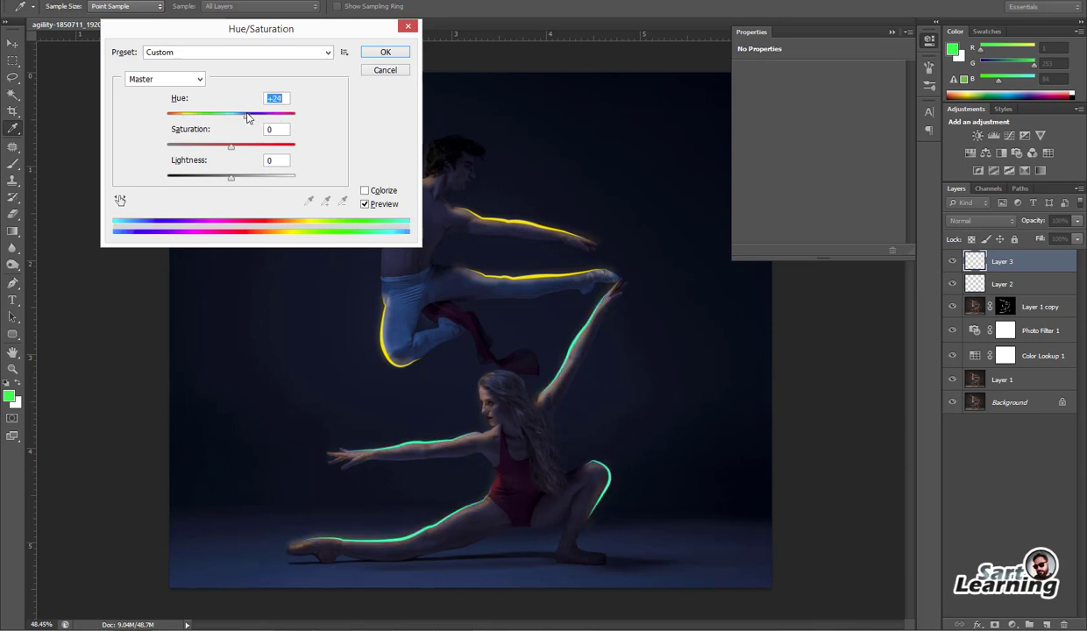
click(386, 53)
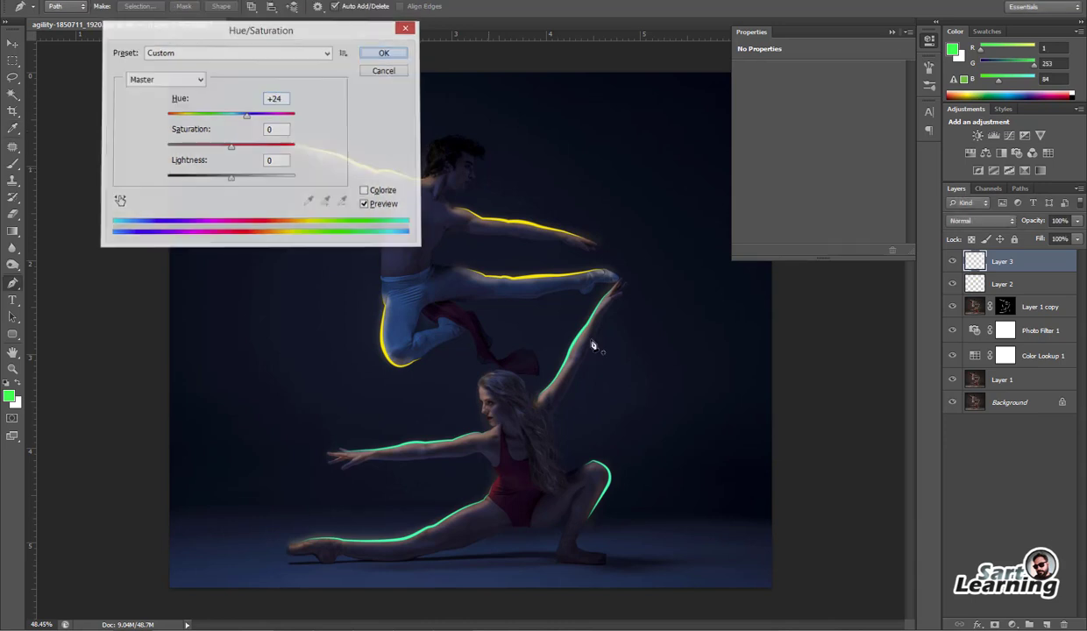
scroll(709, 504, up, 2)
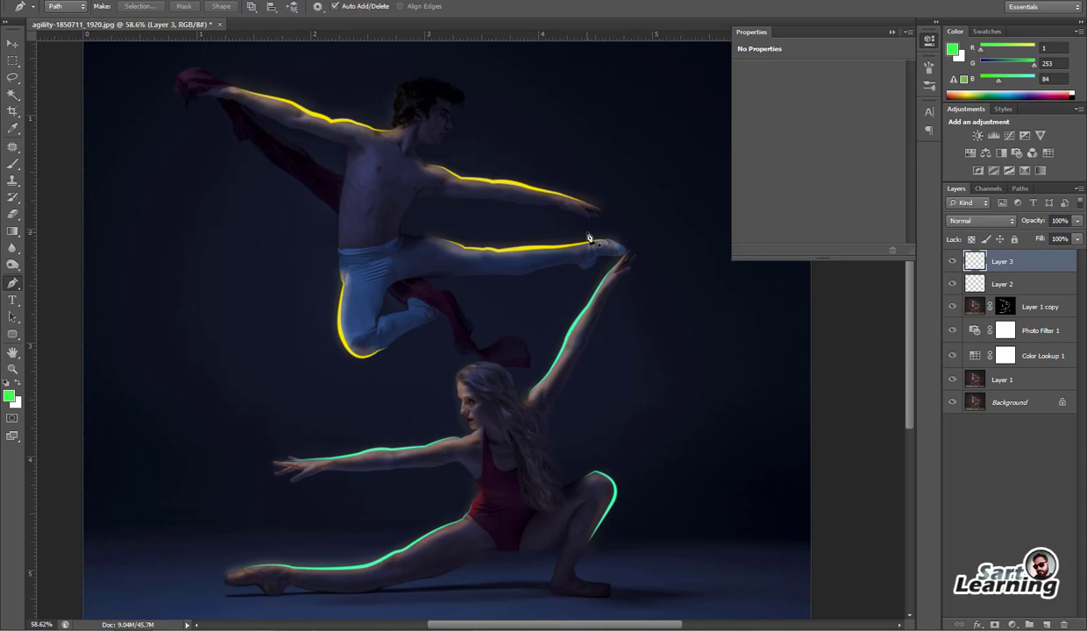
Merge Layer 2 and Layer 3 into one stroke layer and duplicate it
shift+click(1032, 287)
key(ctrl+e)
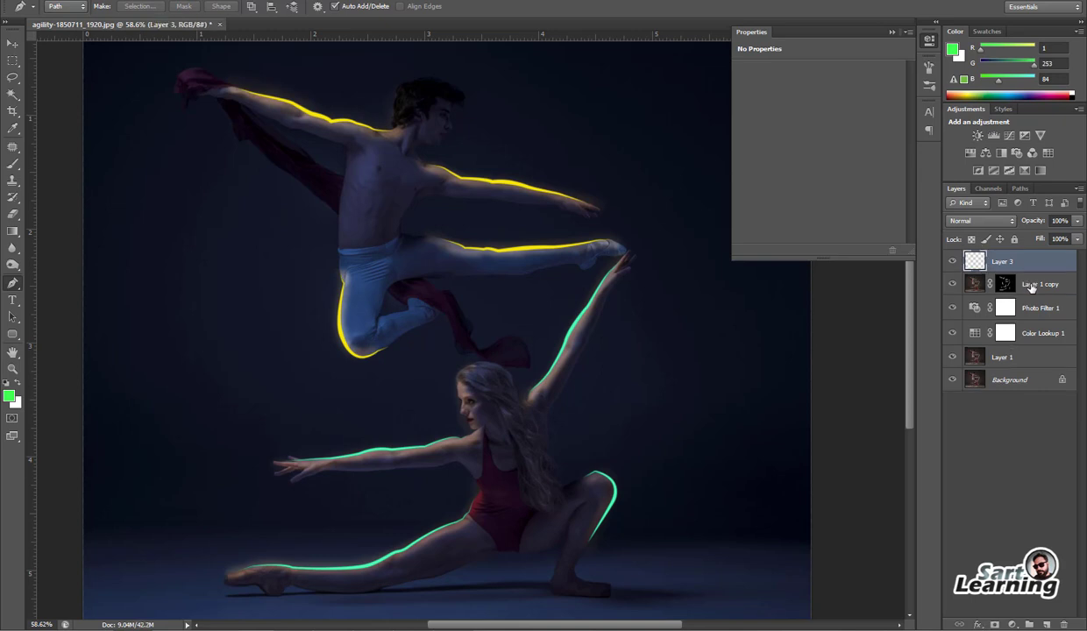
click(954, 261)
key(ctrl+j)
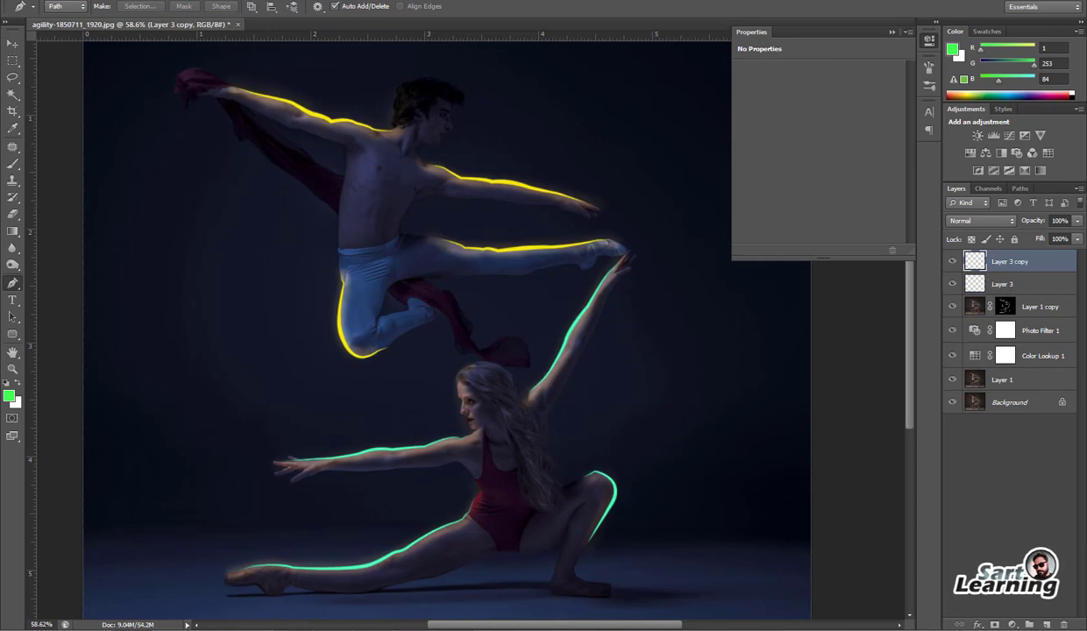
Apply a Gaussian Blur of 11.4 px to the copied stroke layer
click(210, 0)
mouse_move(212, 116)
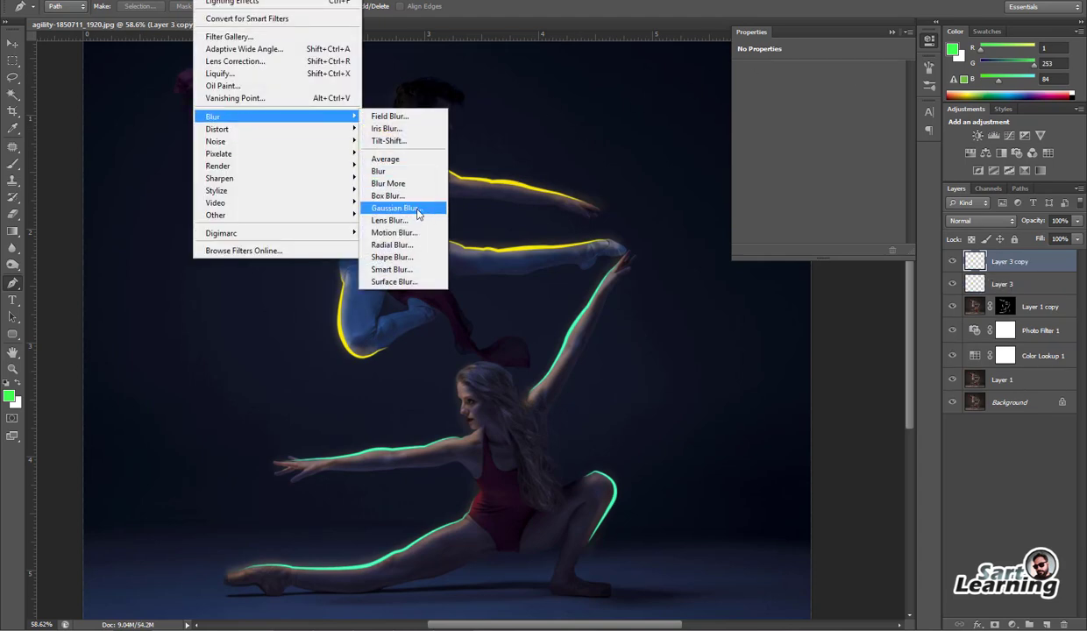
click(418, 211)
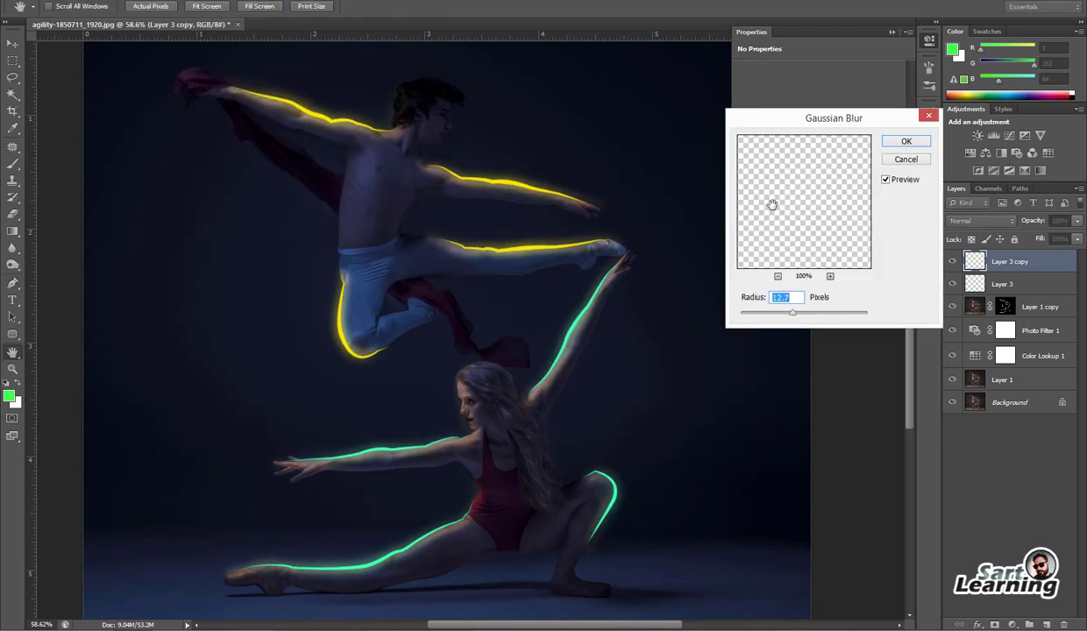
mouse_move(767, 314)
mouse_down()
mouse_move(742, 314)
mouse_move(799, 316)
mouse_move(789, 318)
mouse_up()
click(799, 317)
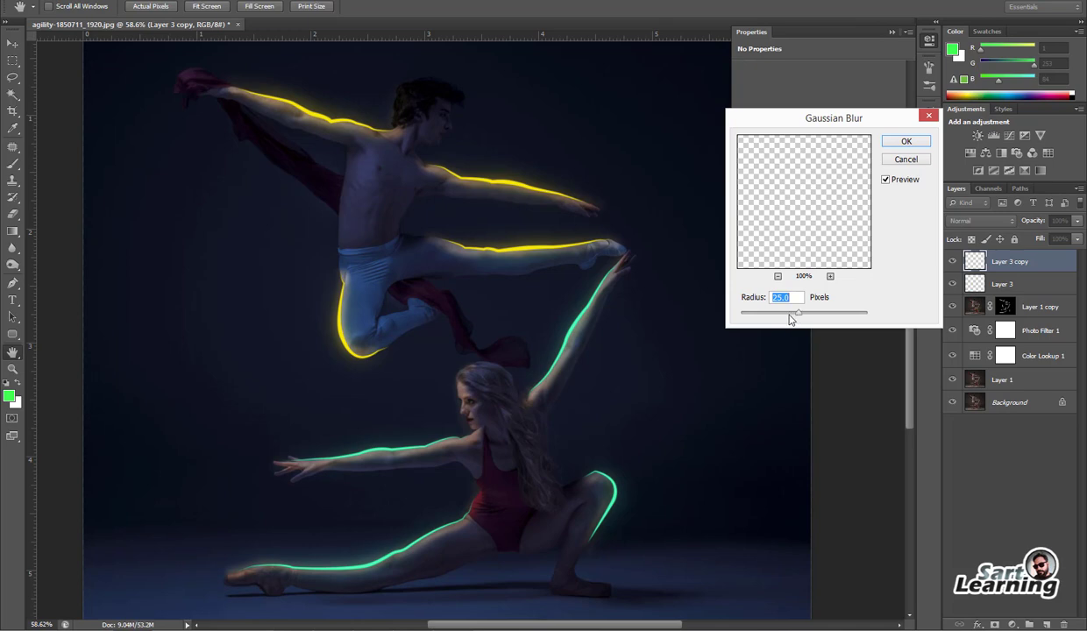
drag(790, 320, 783, 318)
click(791, 319)
drag(794, 319, 791, 318)
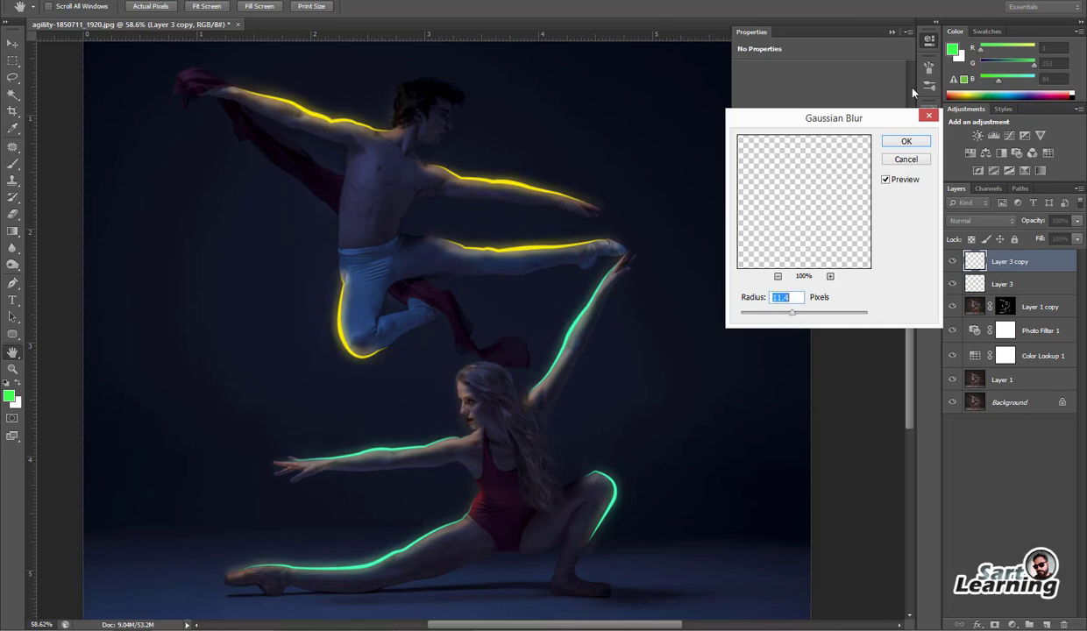
click(903, 142)
Switch to the Pen tool and select Layer 1 copy's mask
scroll(463, 546, down, 3)
key(p)
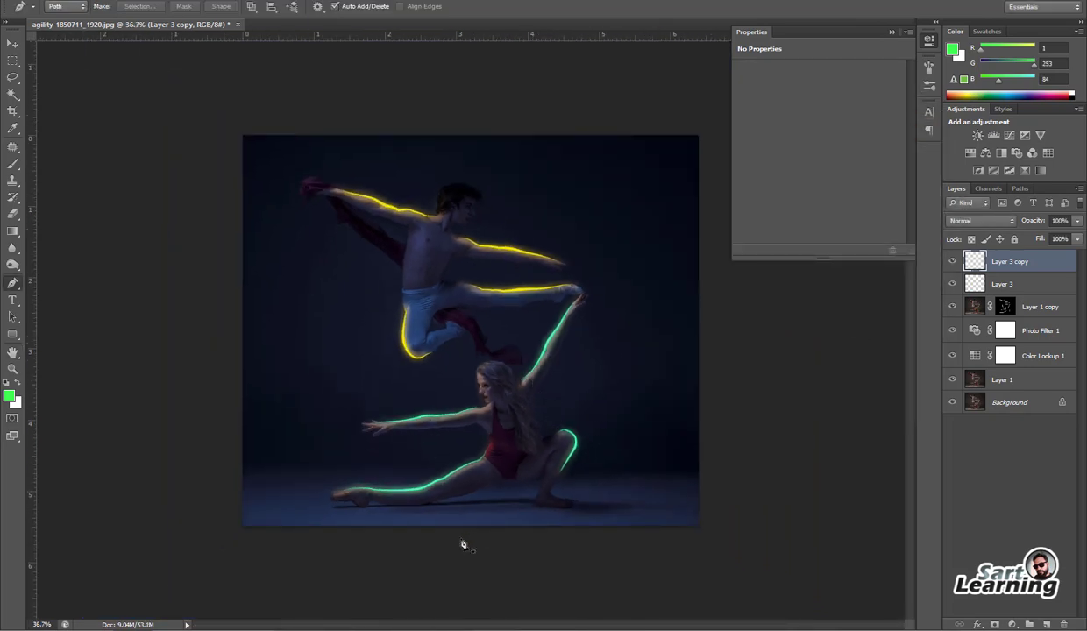
scroll(409, 479, up, 2)
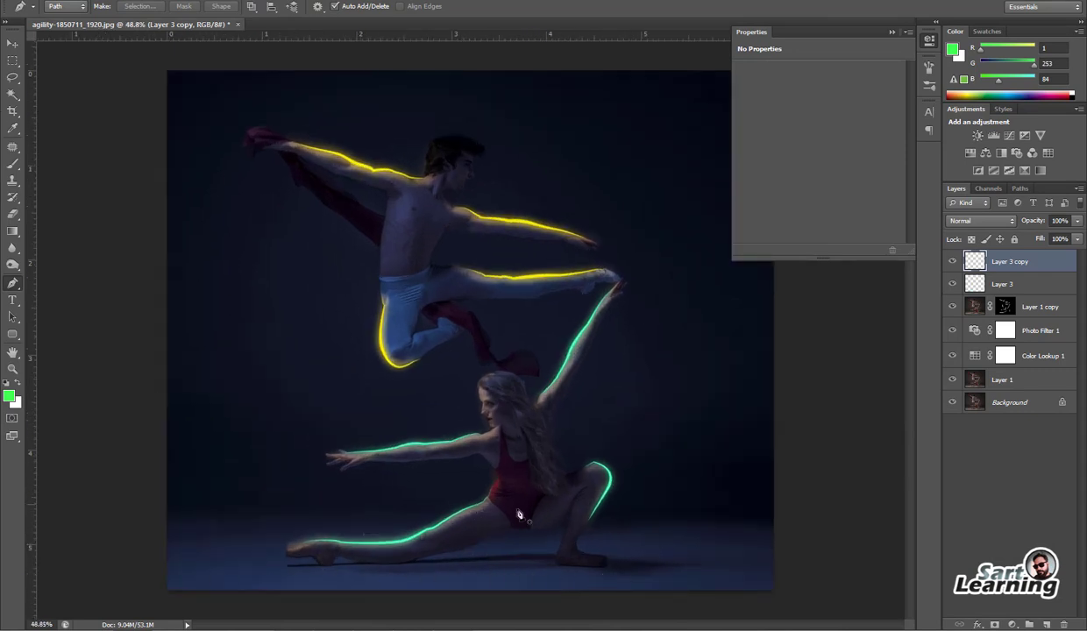
scroll(463, 168, up, 2)
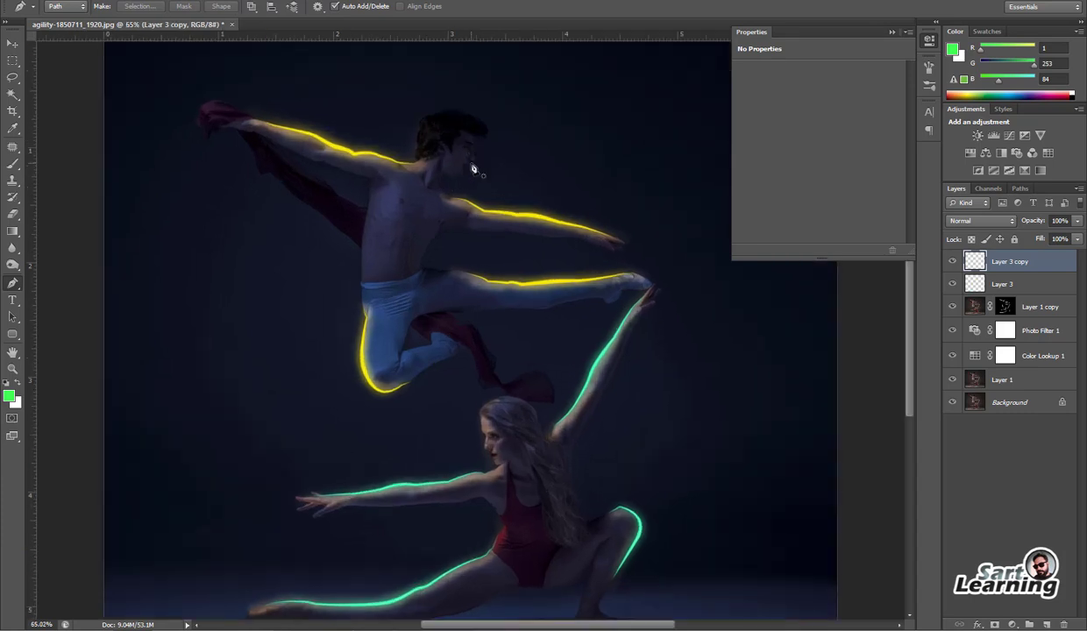
scroll(475, 161, up, 1)
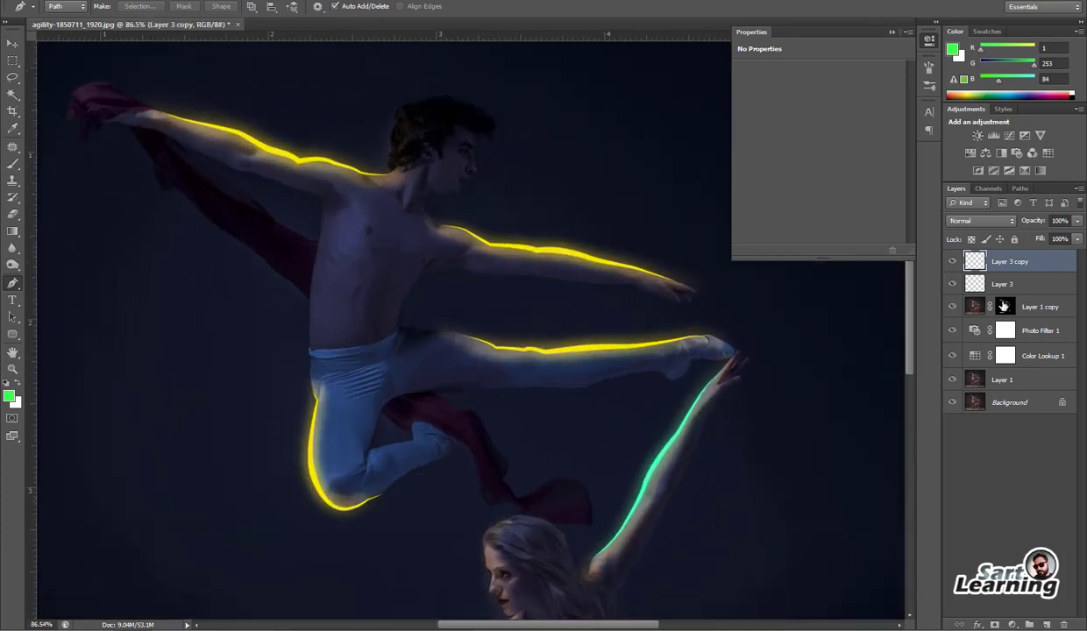
click(1004, 305)
Switch to the Brush, lower its opacity, and try sizes from 79 to 64 px
key(b)
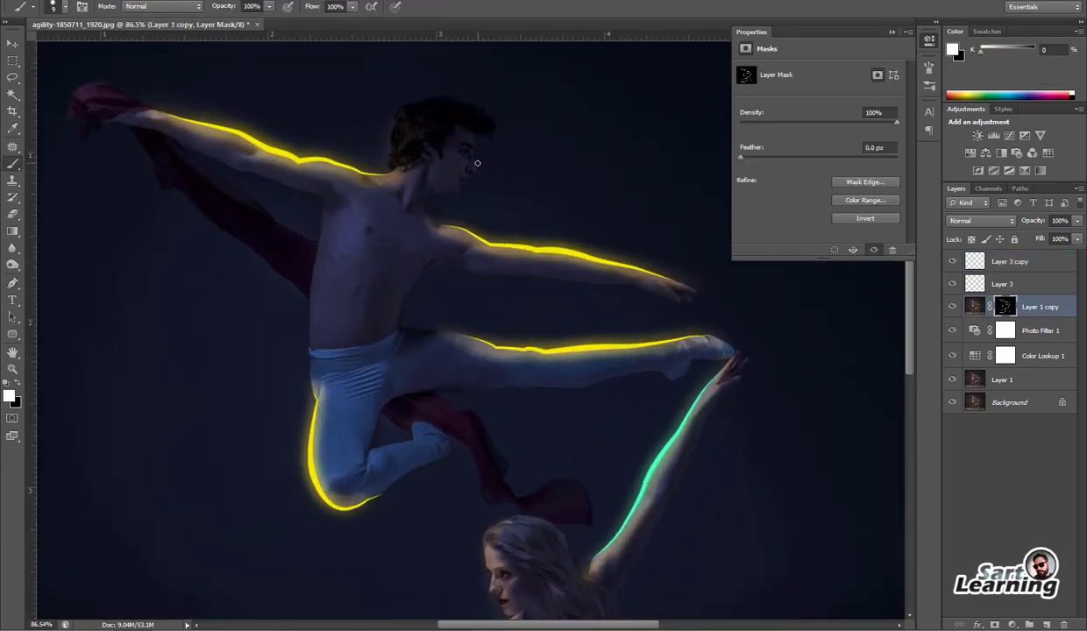
right_click(477, 163)
text(79)
key(Tab)
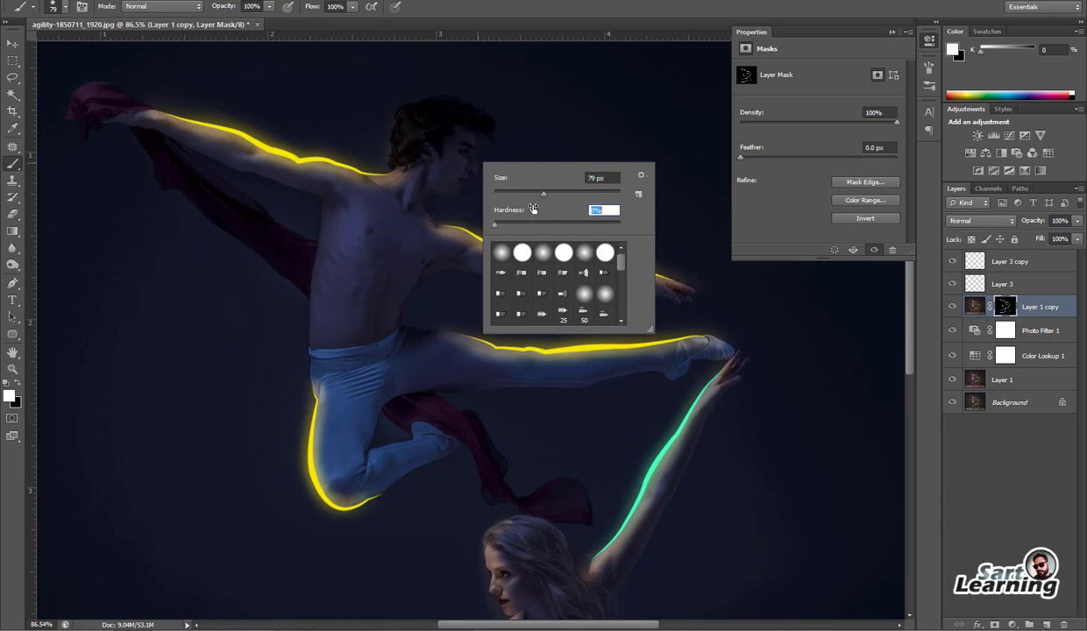
drag(543, 193, 522, 194)
drag(219, 9, 194, 7)
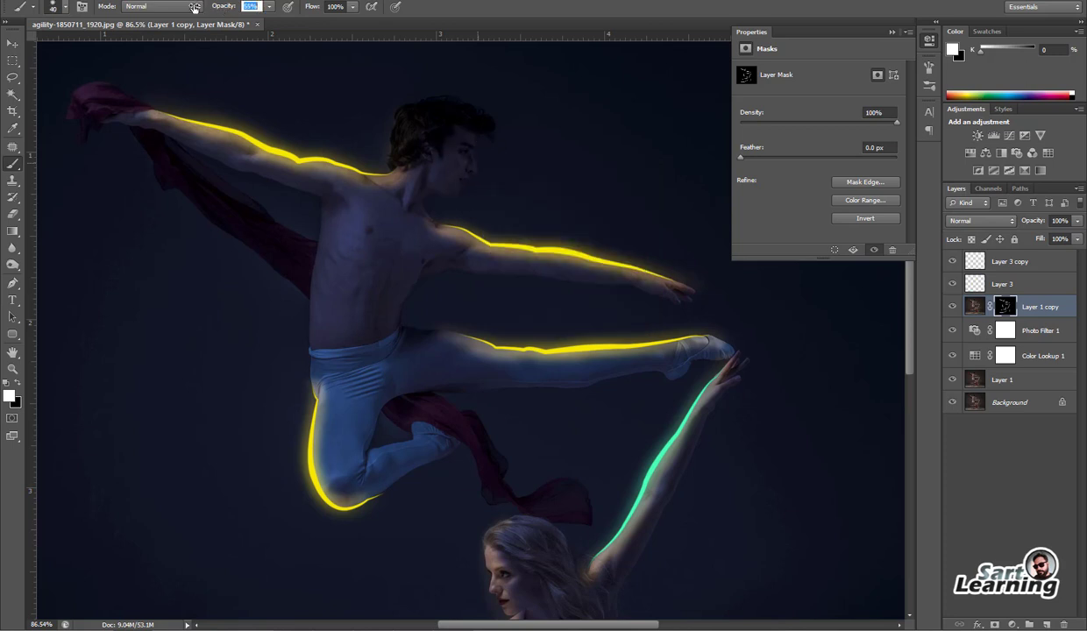
text(39)
right_click(485, 200)
click(537, 231)
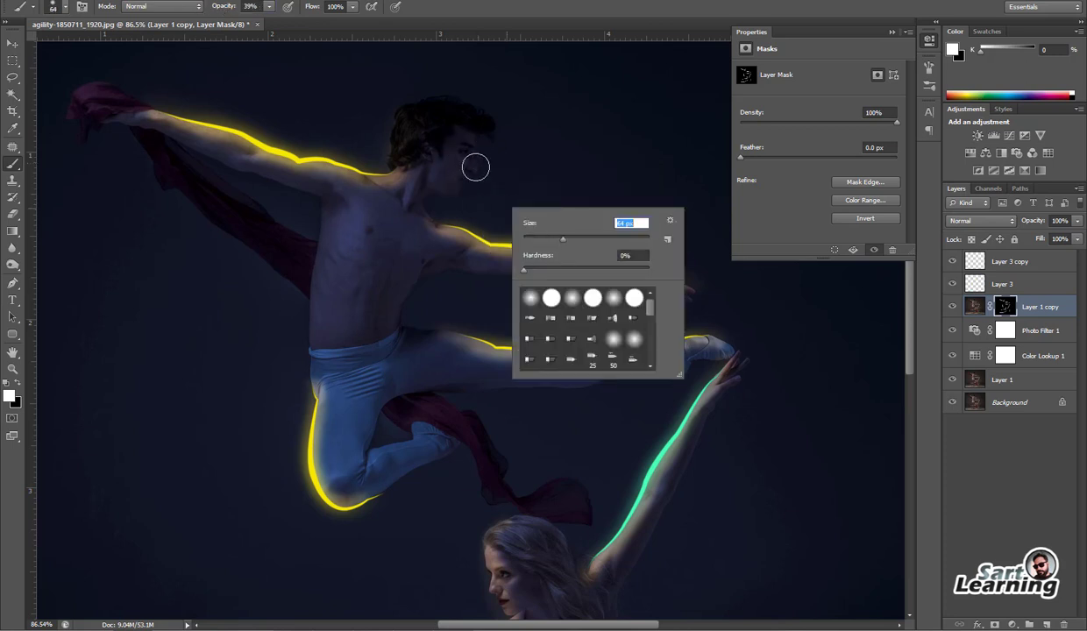
key(Return)
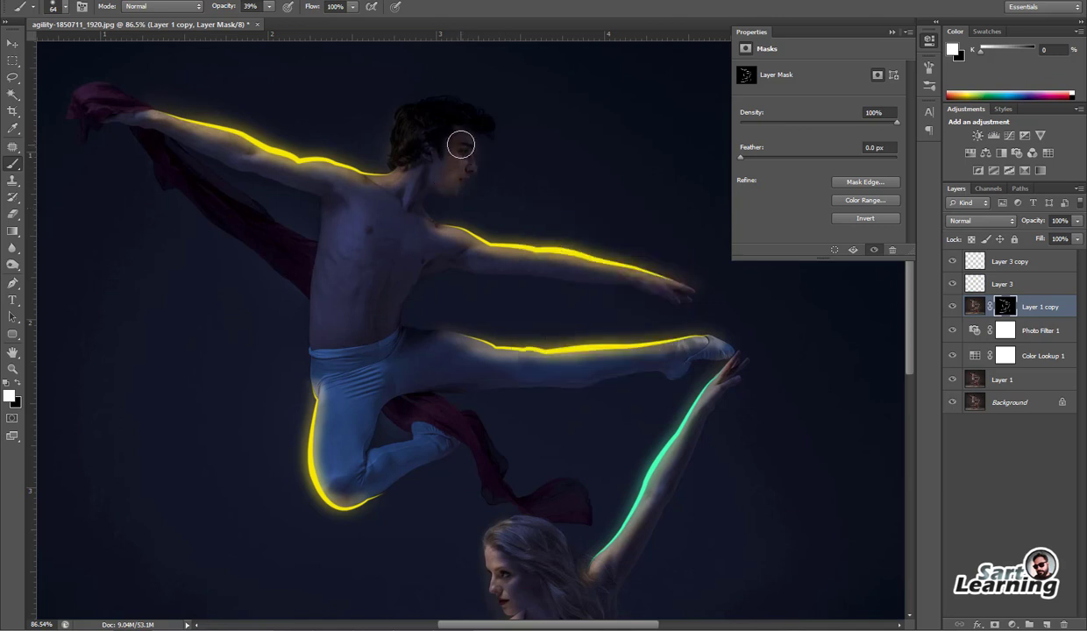
Resize the brush to 54 px, then to 43 px
right_click(491, 180)
drag(560, 214, 513, 204)
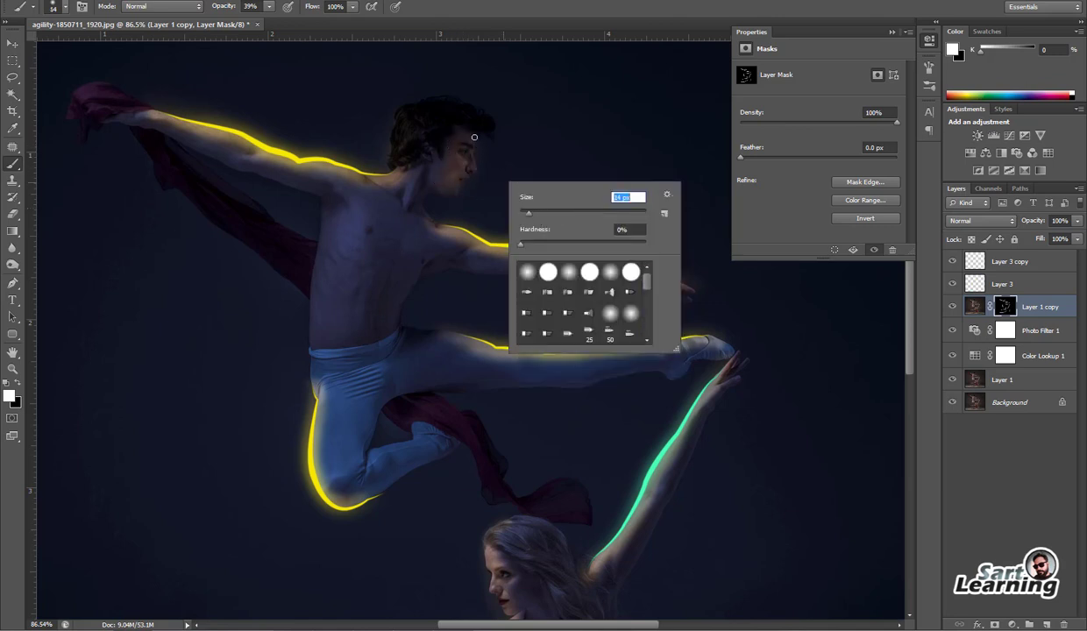
key(Return)
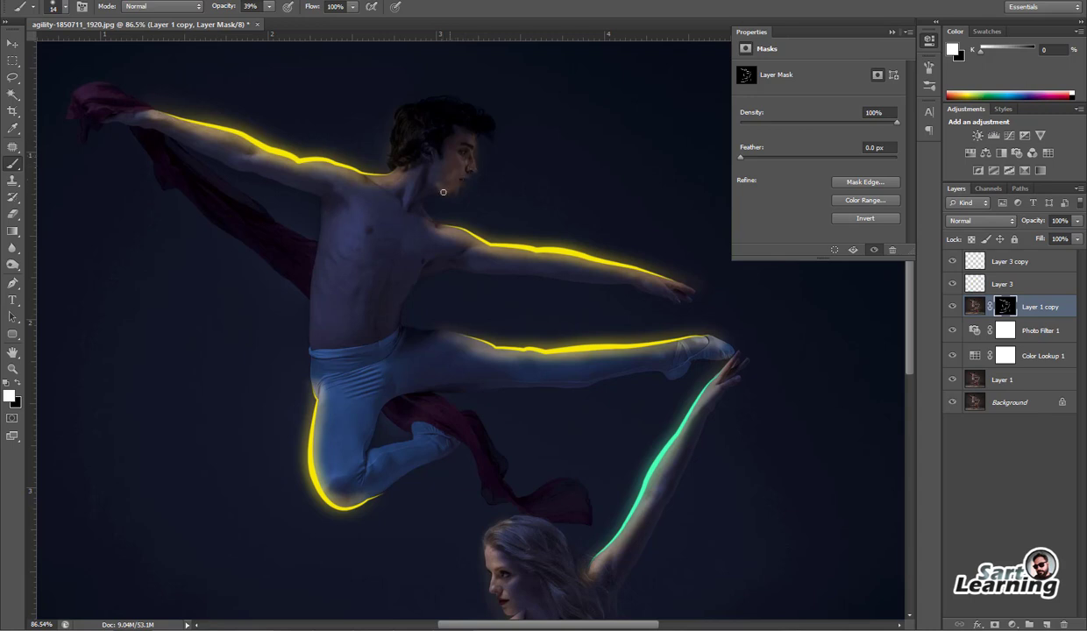
right_click(461, 168)
text(43)
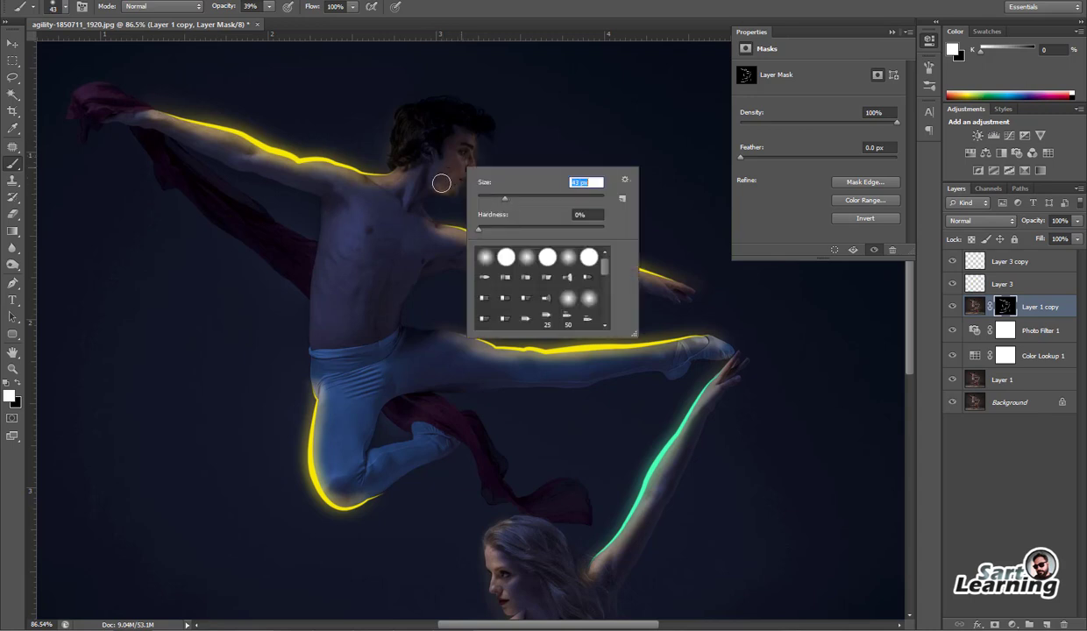
key(Return)
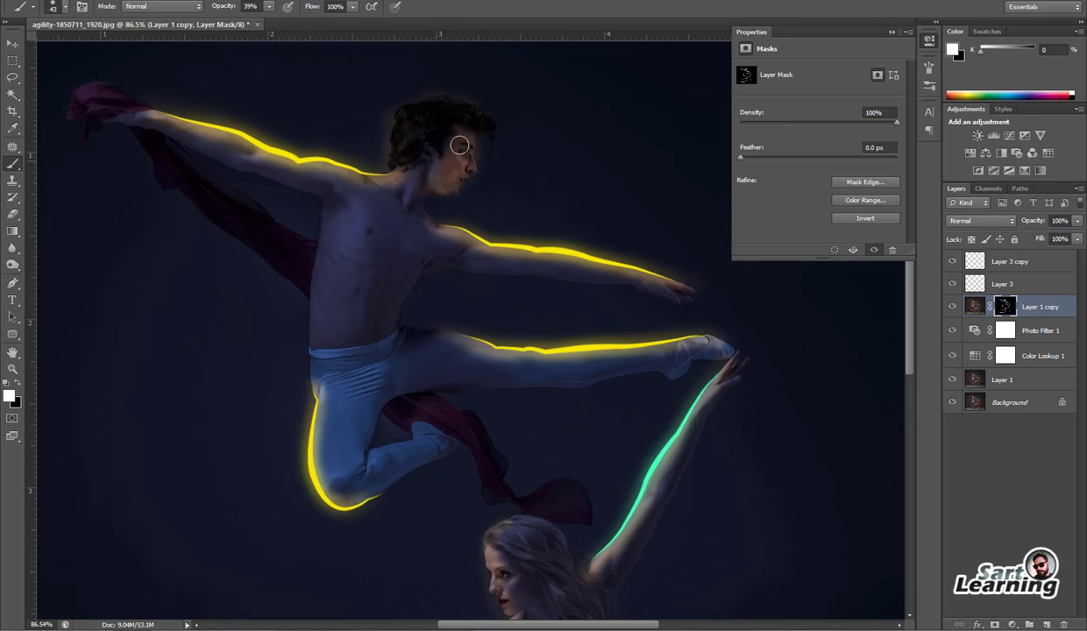
Make black the painting colour, set a 90 px brush, and fit the image on screen
key(x)
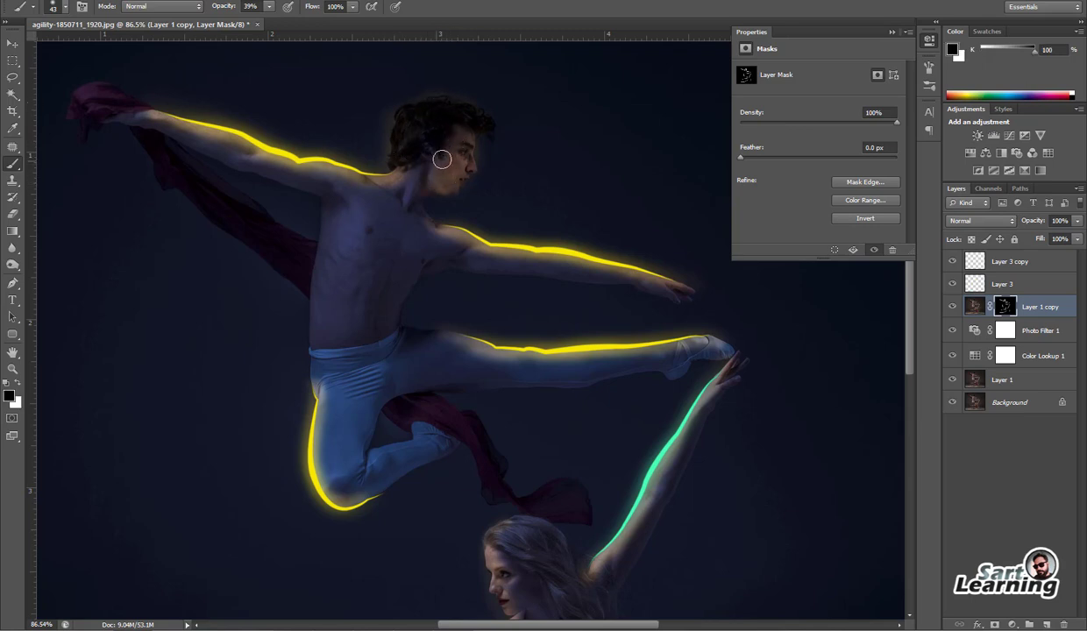
right_click(443, 163)
text(90)
key(Return)
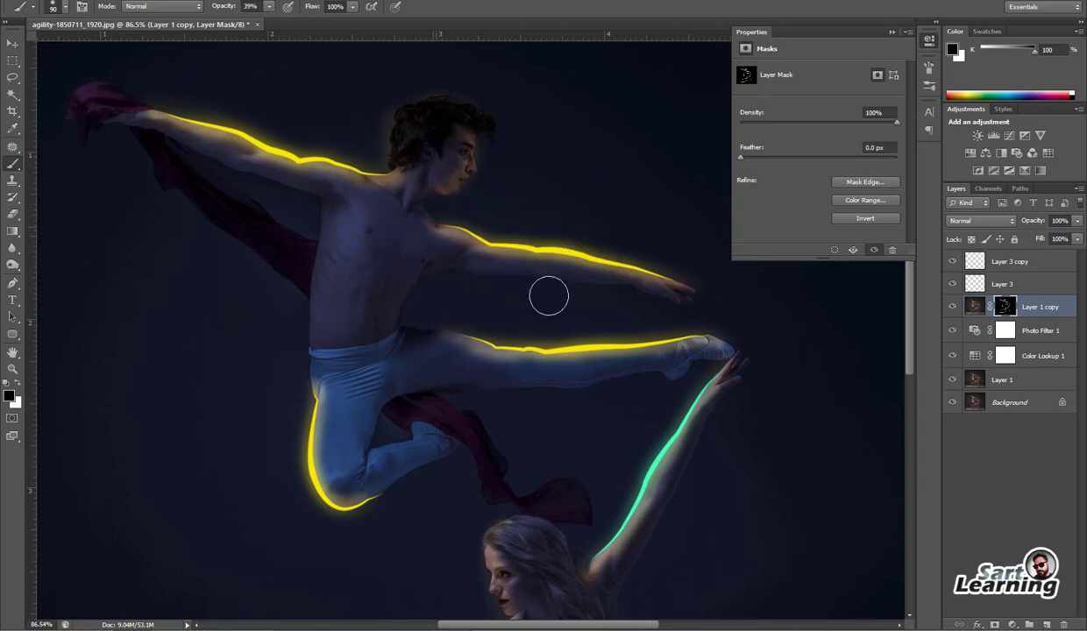
key(ctrl+0)
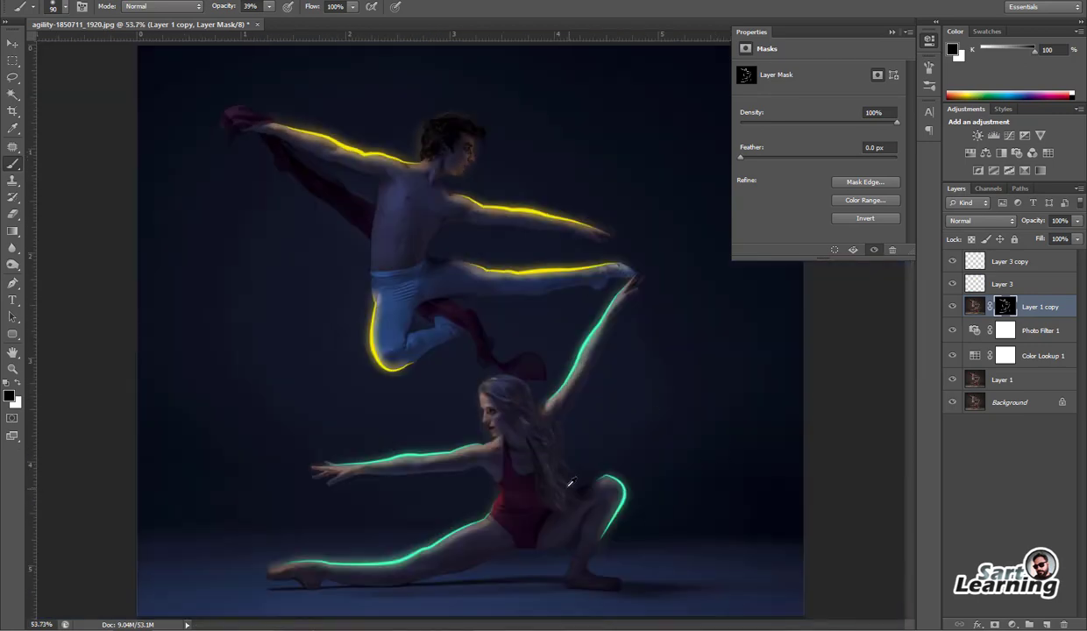
Scroll around the image and switch to the Lasso tool
scroll(491, 401, up, 1)
scroll(491, 401, up, 2)
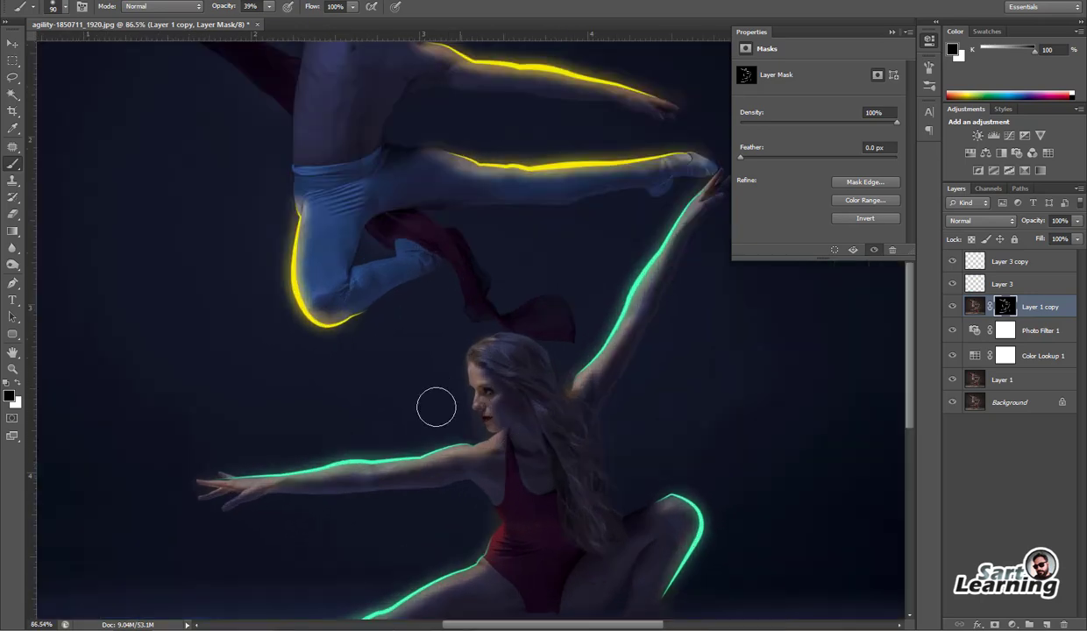
scroll(474, 395, up, 1)
scroll(513, 359, down, 2)
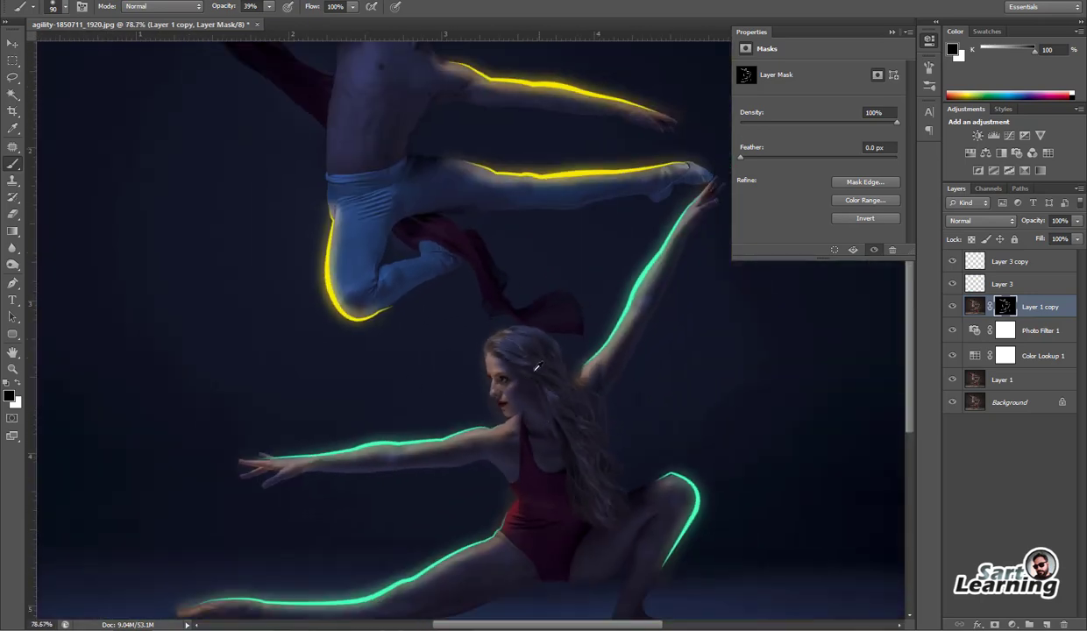
scroll(509, 351, down, 2)
key(l)
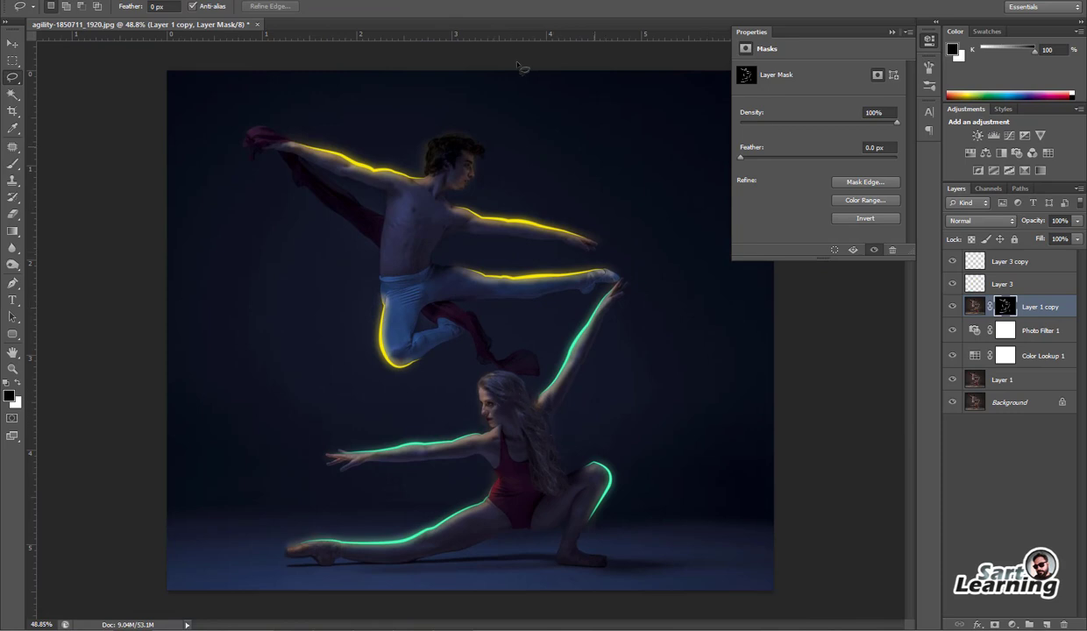
Select Layer 3 copy to take its green glow, then return to Layer 1 copy
scroll(576, 367, down, 1)
scroll(464, 224, up, 2)
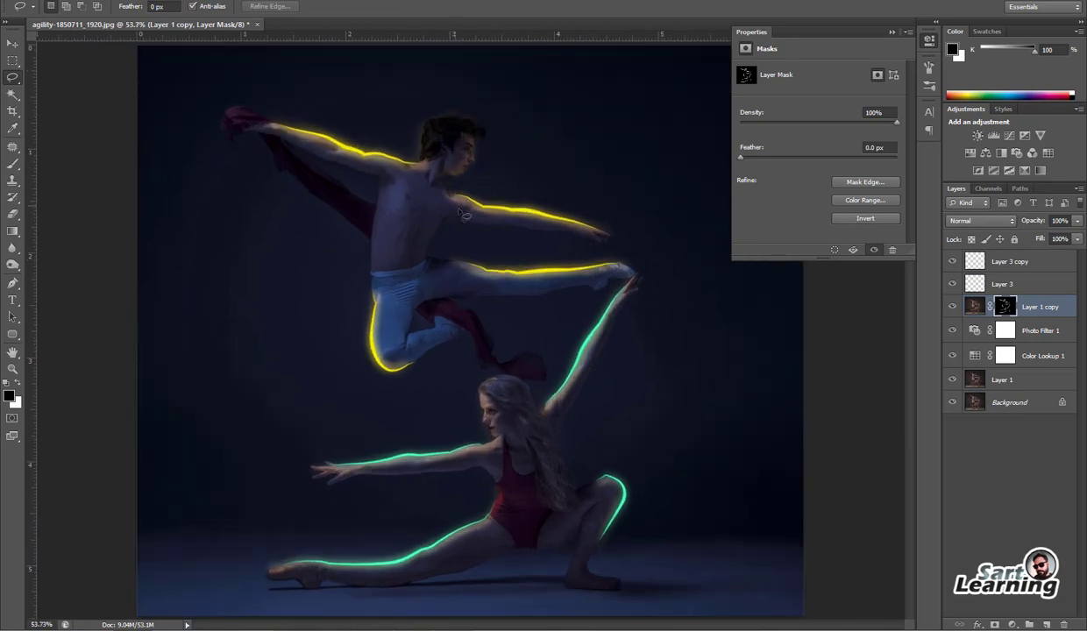
scroll(574, 437, down, 2)
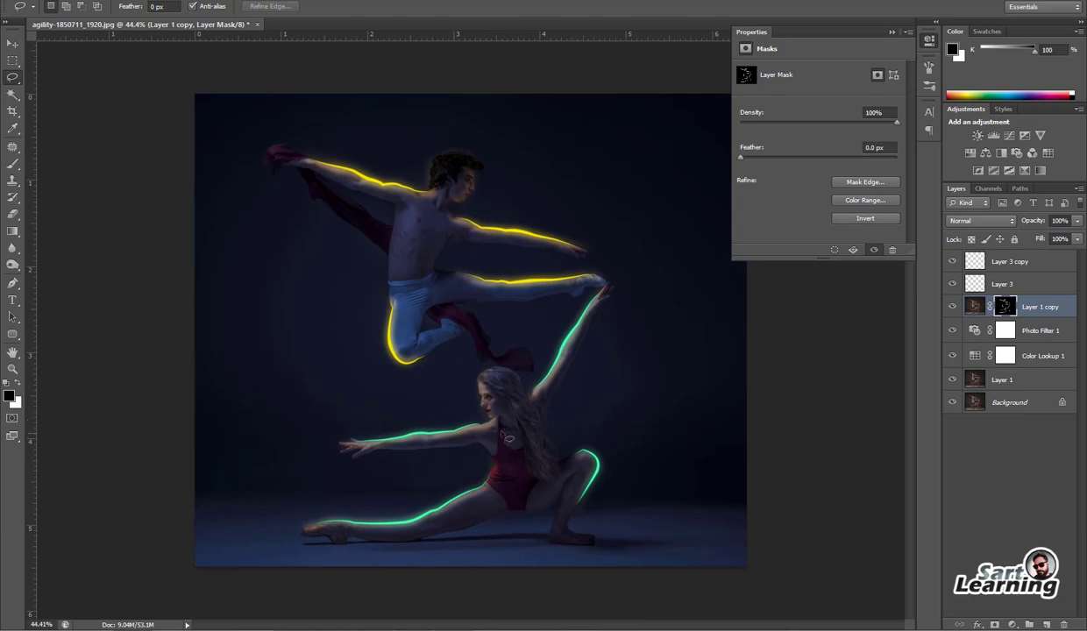
scroll(587, 347, up, 1)
scroll(605, 596, up, 2)
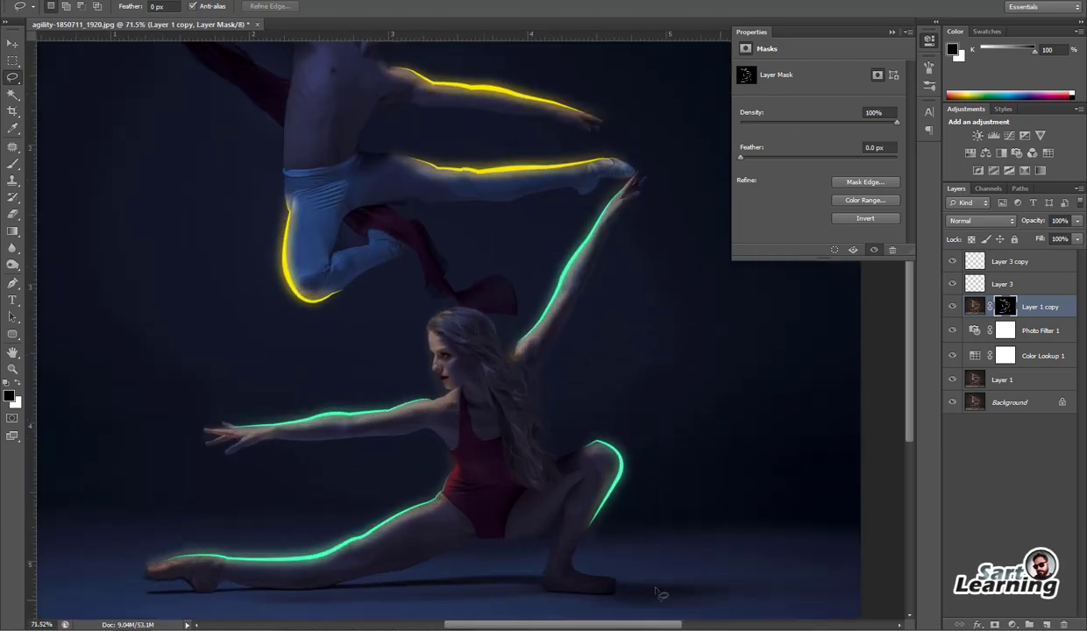
scroll(600, 384, up, 2)
click(1036, 267)
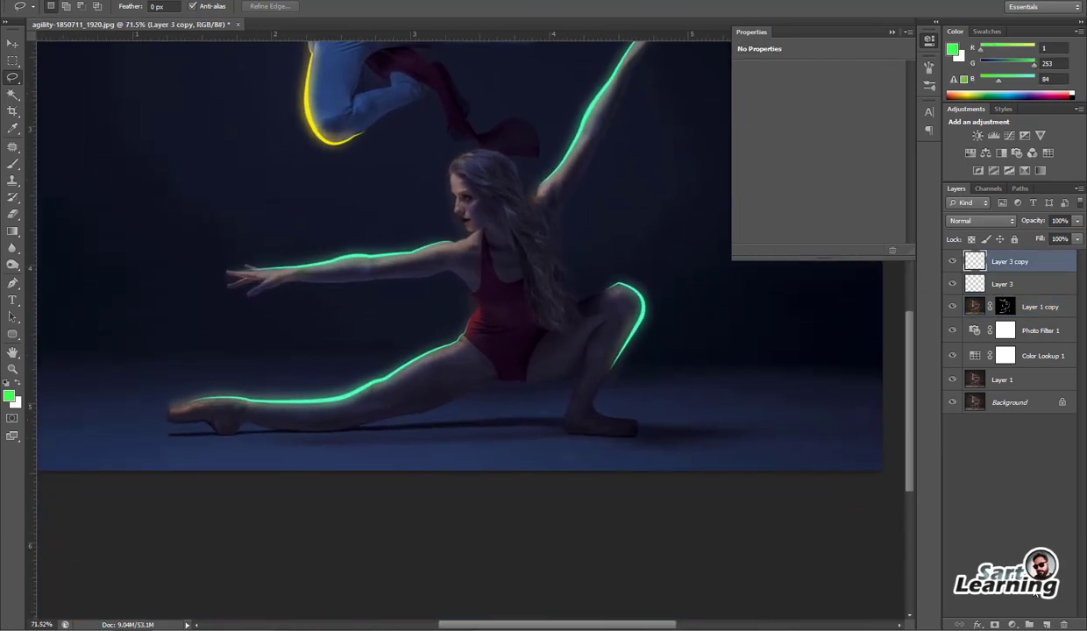
click(1032, 304)
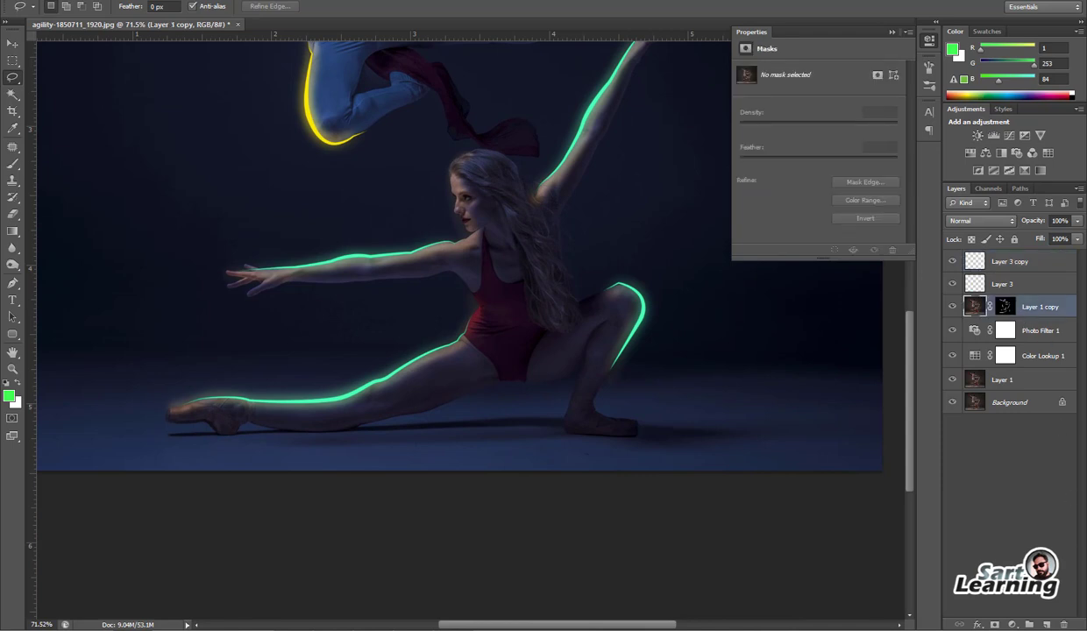
On new Layer 4, paint a teal glow right of the foot with a 174 px brush at 41% opacity
key(ctrl+shift+alt+n)
key(b)
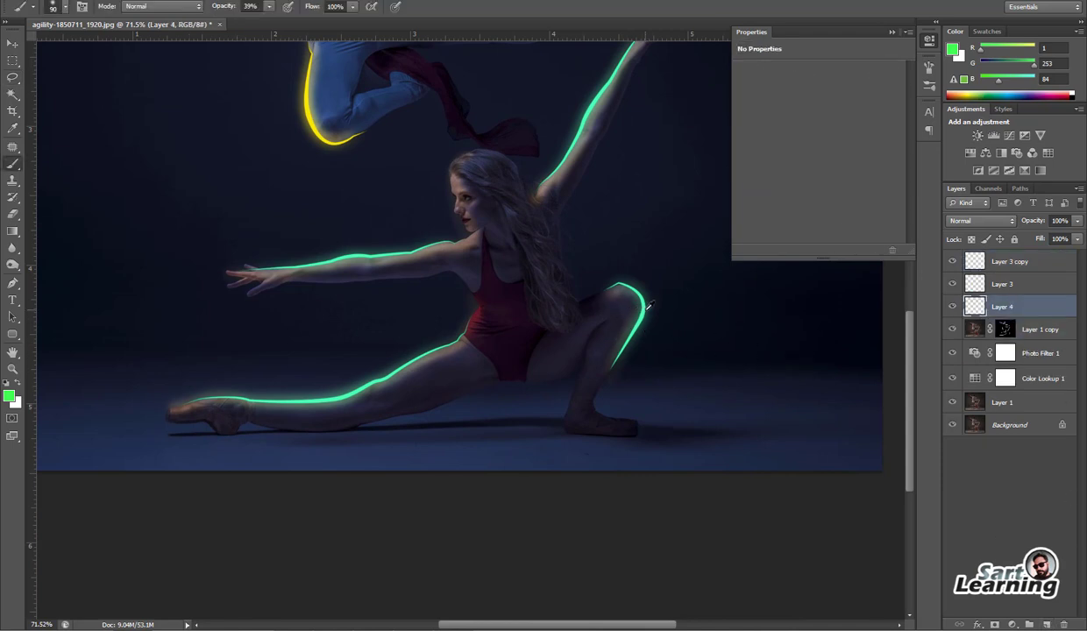
right_click(688, 396)
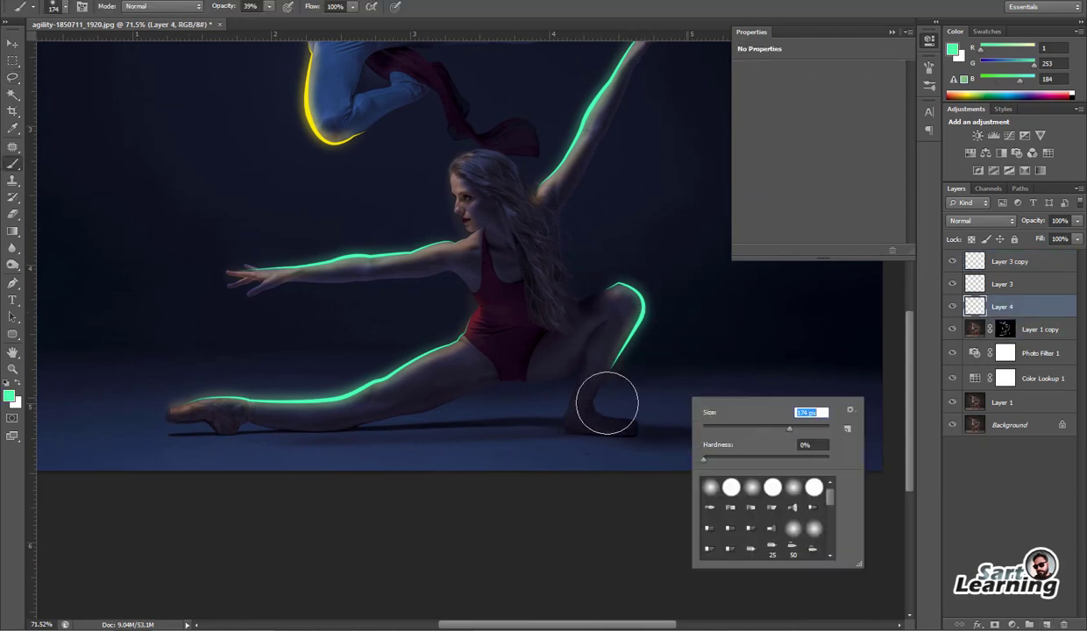
drag(226, 10, 221, 11)
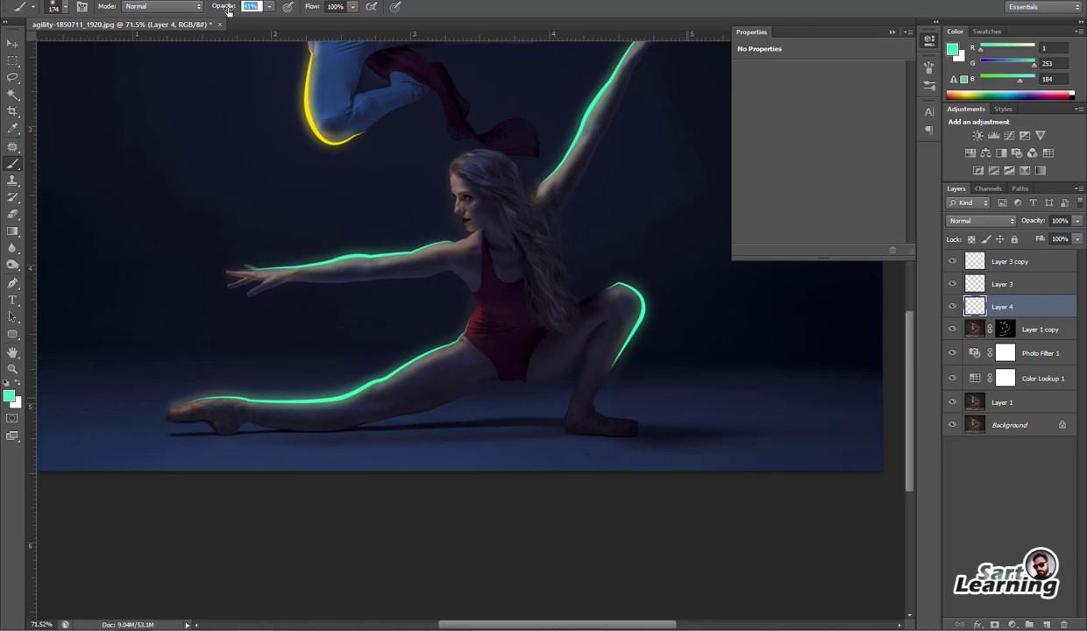
drag(601, 409, 741, 434)
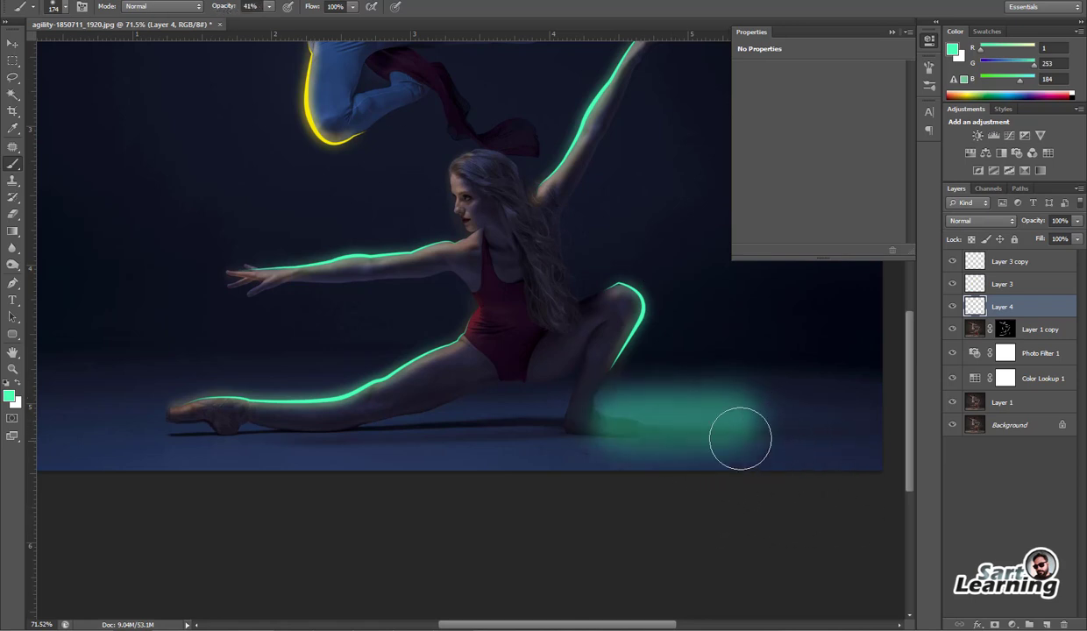
With a 77 px brush, paint teal glow under both legs, then enlarge it to 182 px
right_click(361, 449)
drag(439, 476, 422, 477)
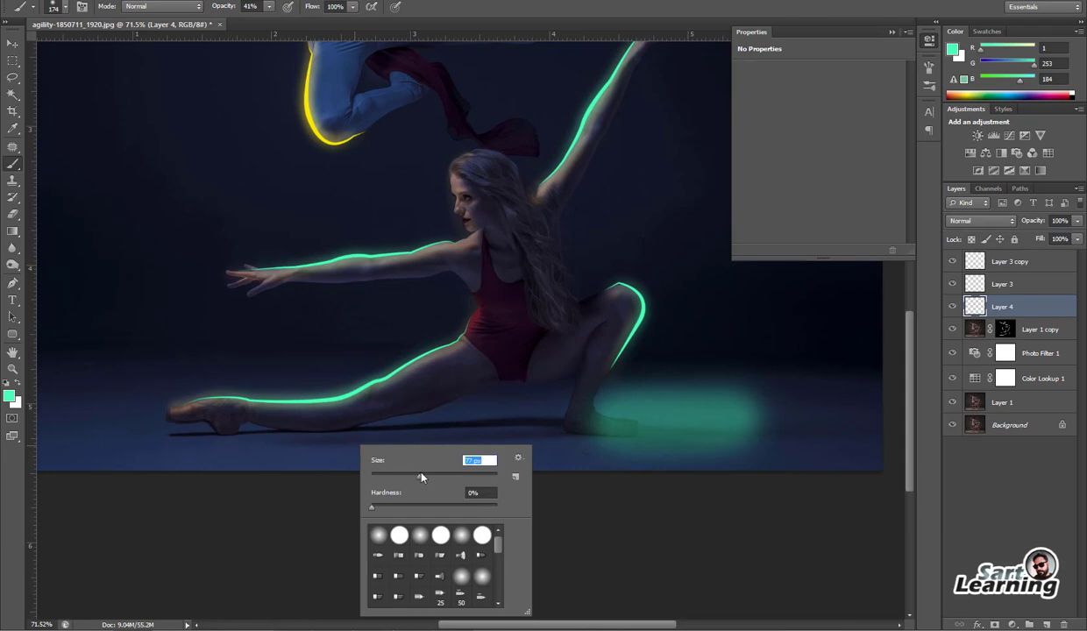
drag(189, 433, 405, 433)
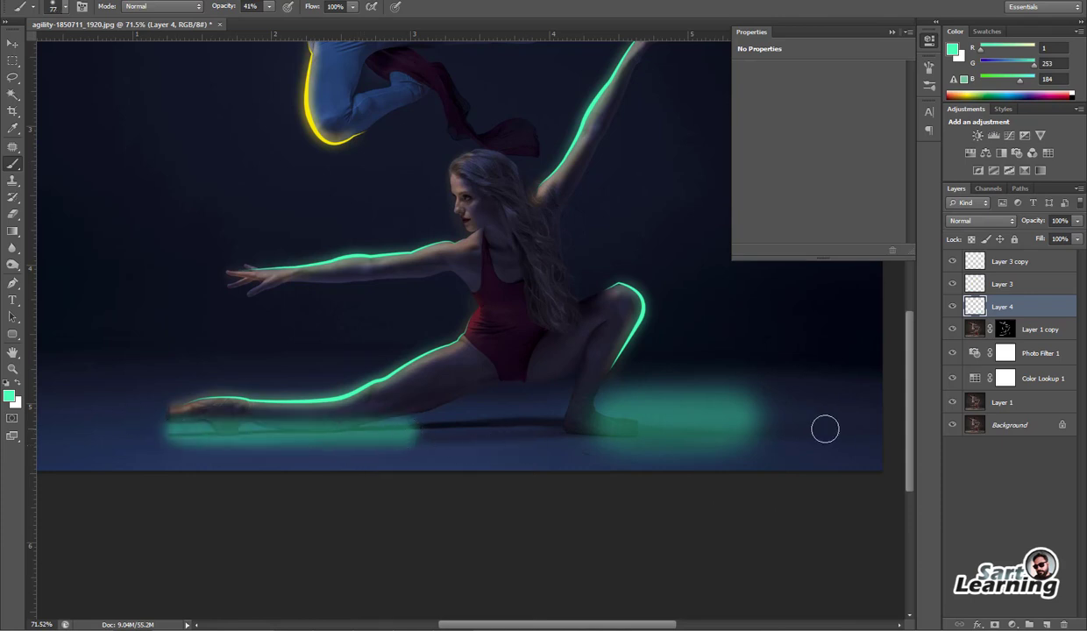
drag(585, 429, 762, 429)
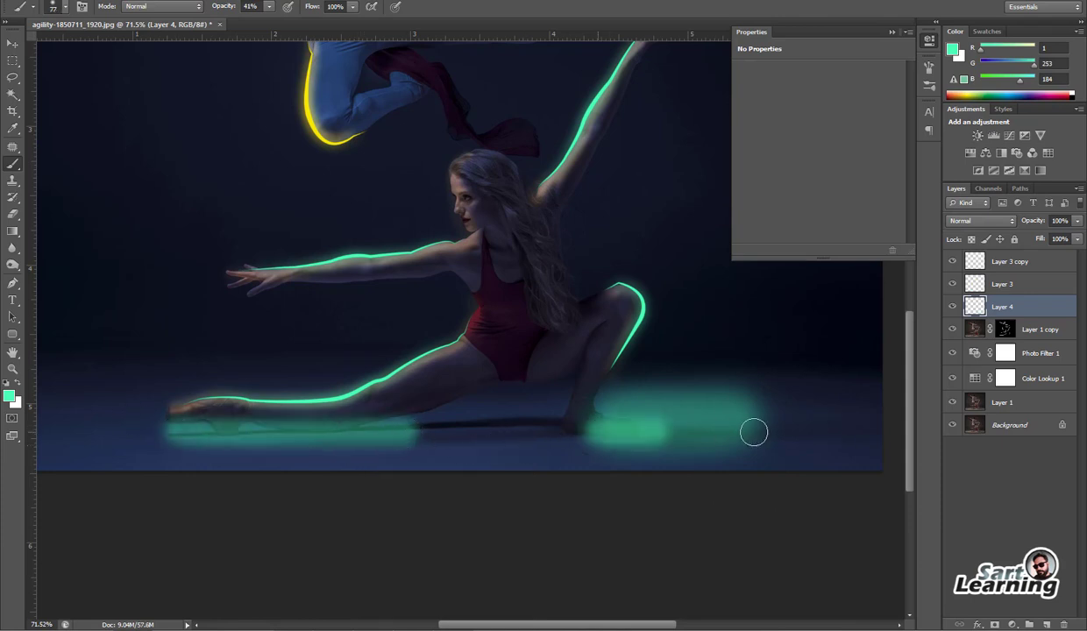
right_click(684, 377)
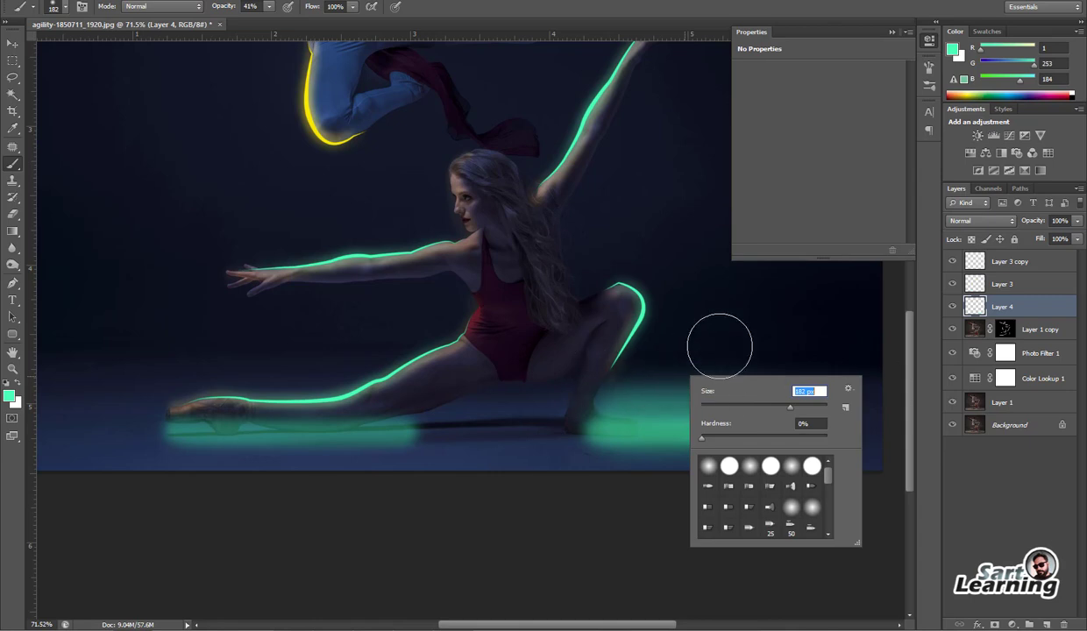
key(Return)
Erase the top of the floor glow with a 189 px eraser, thinning it under the extended leg
key(e)
right_click(631, 377)
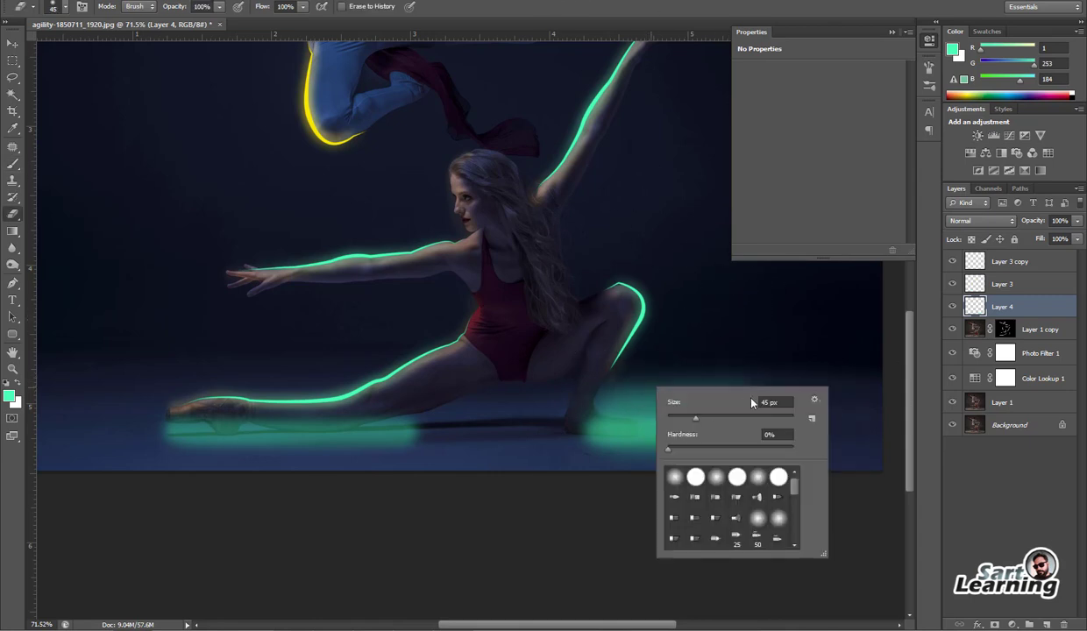
drag(769, 418, 759, 419)
key(Return)
mouse_move(588, 377)
mouse_down()
mouse_move(704, 377)
mouse_move(562, 395)
mouse_move(599, 381)
mouse_move(893, 399)
mouse_up()
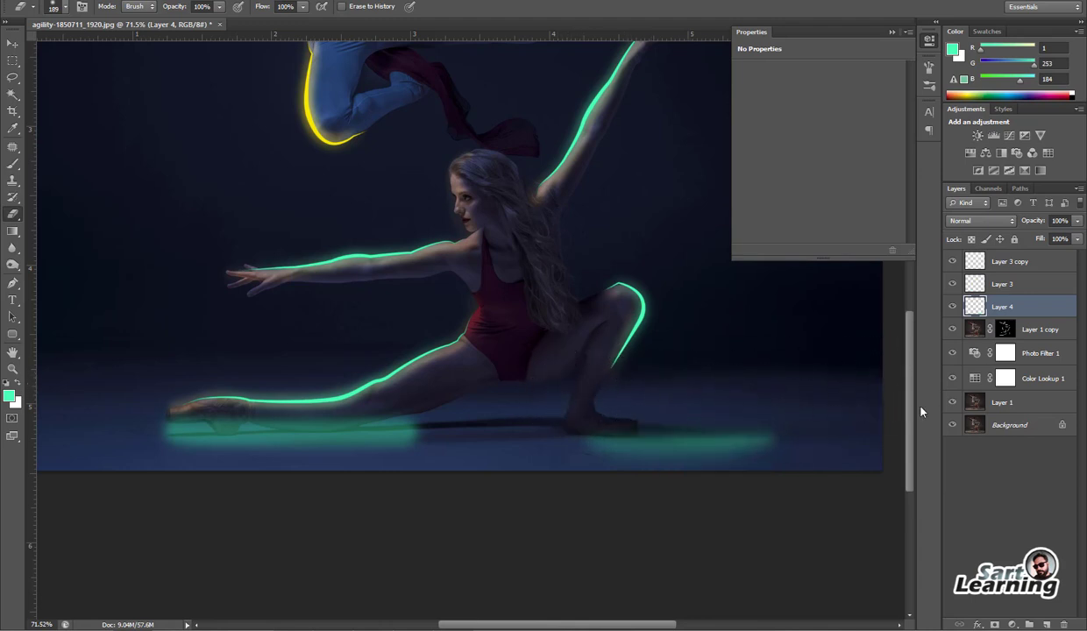
drag(454, 382, 80, 371)
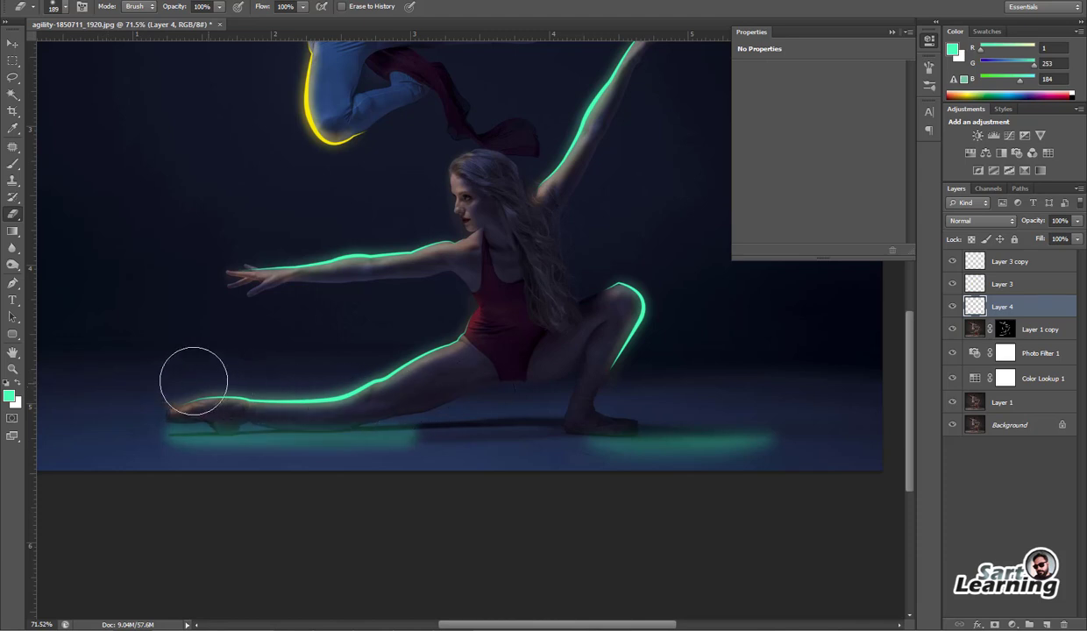
Fade the remaining glow along the legs and lower Layer 4 opacity to 77%
mouse_move(162, 384)
mouse_down()
mouse_move(485, 388)
mouse_move(291, 382)
mouse_move(486, 392)
mouse_move(174, 405)
mouse_up()
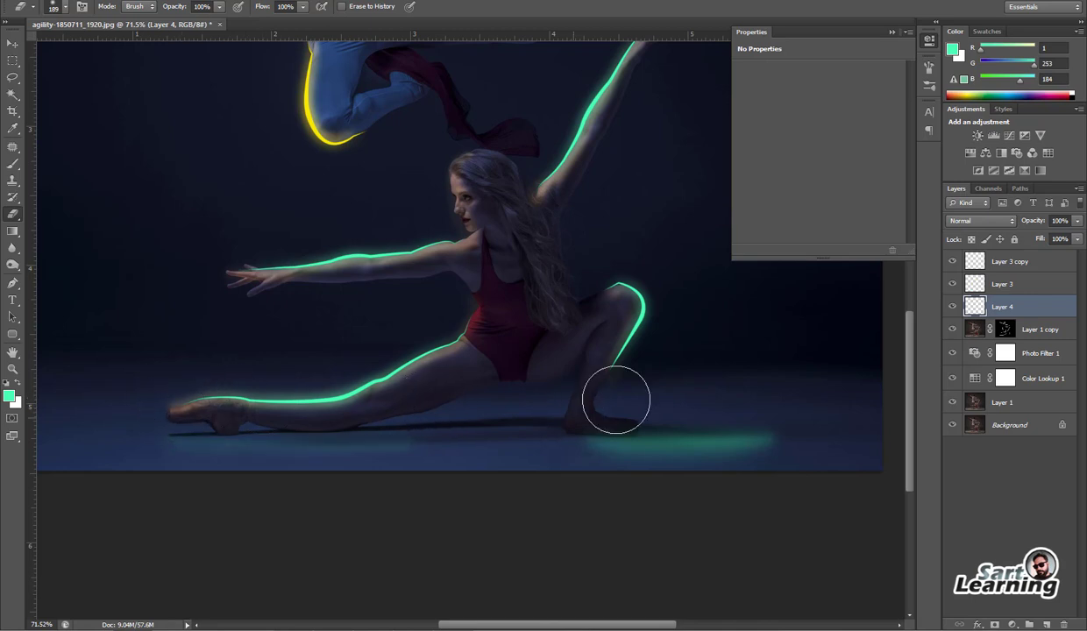
drag(567, 408, 844, 418)
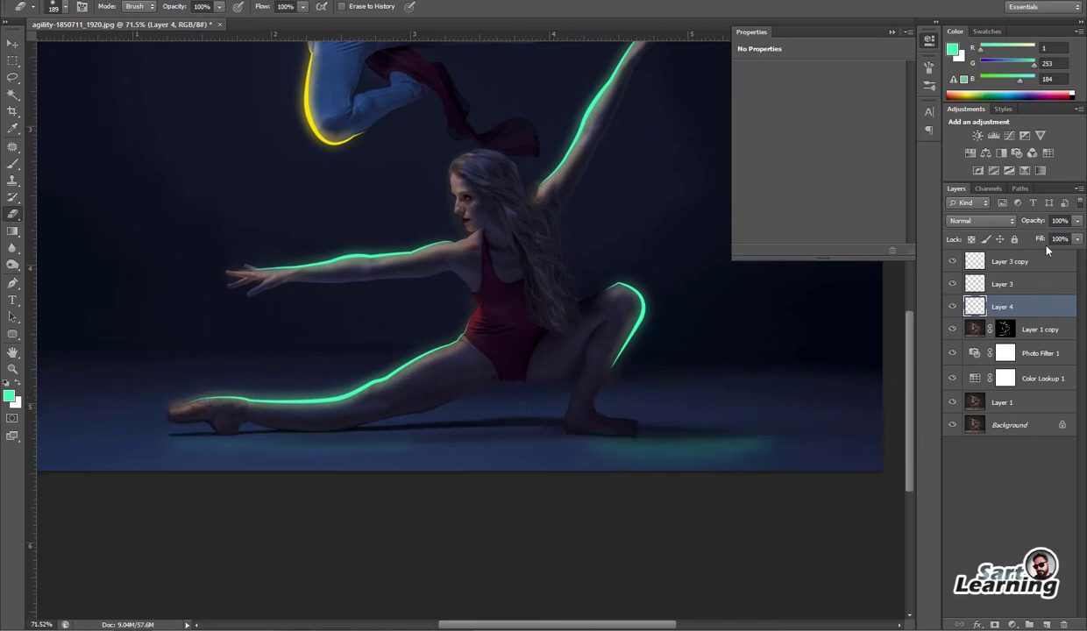
drag(1041, 224, 1009, 226)
Undo the last change, paint a soft teal glow right of the foot, then erase most of it
scroll(774, 439, down, 3)
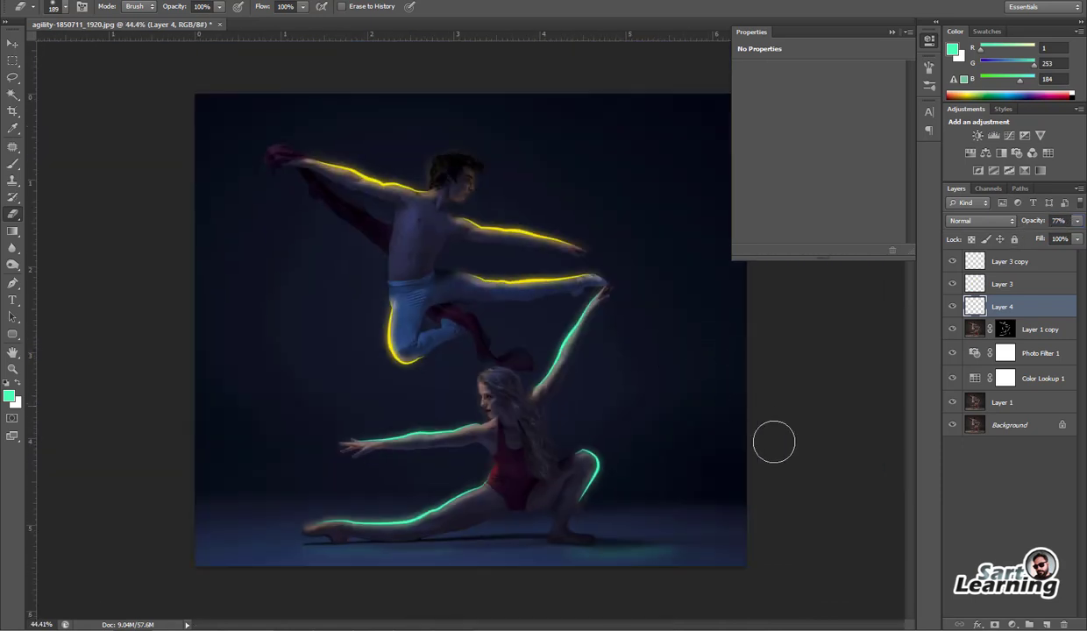
key(alt+e)
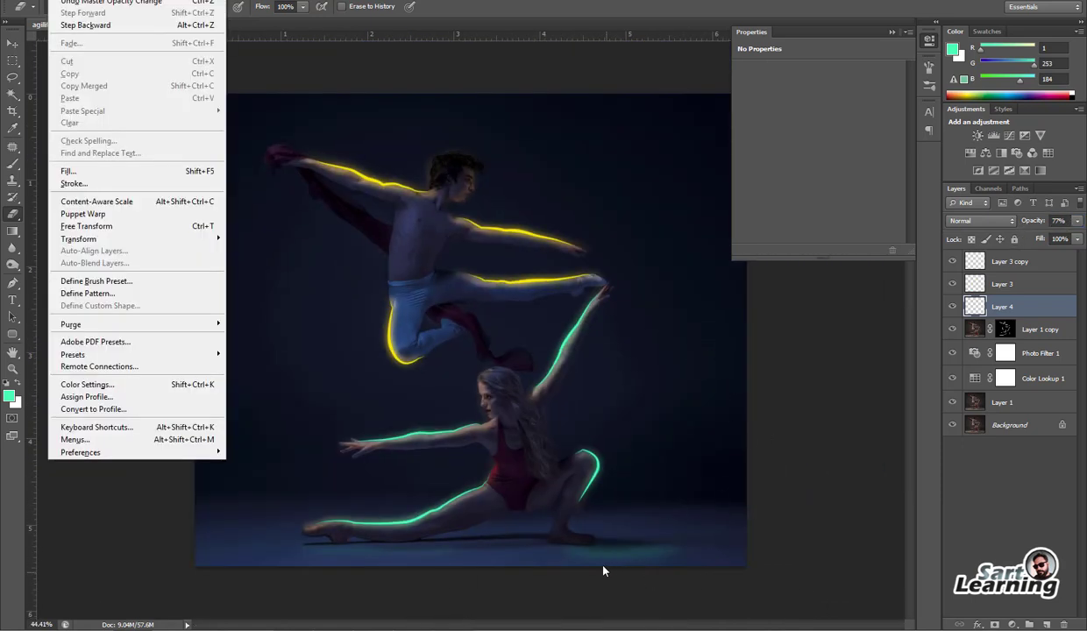
key(ctrl+alt+z)
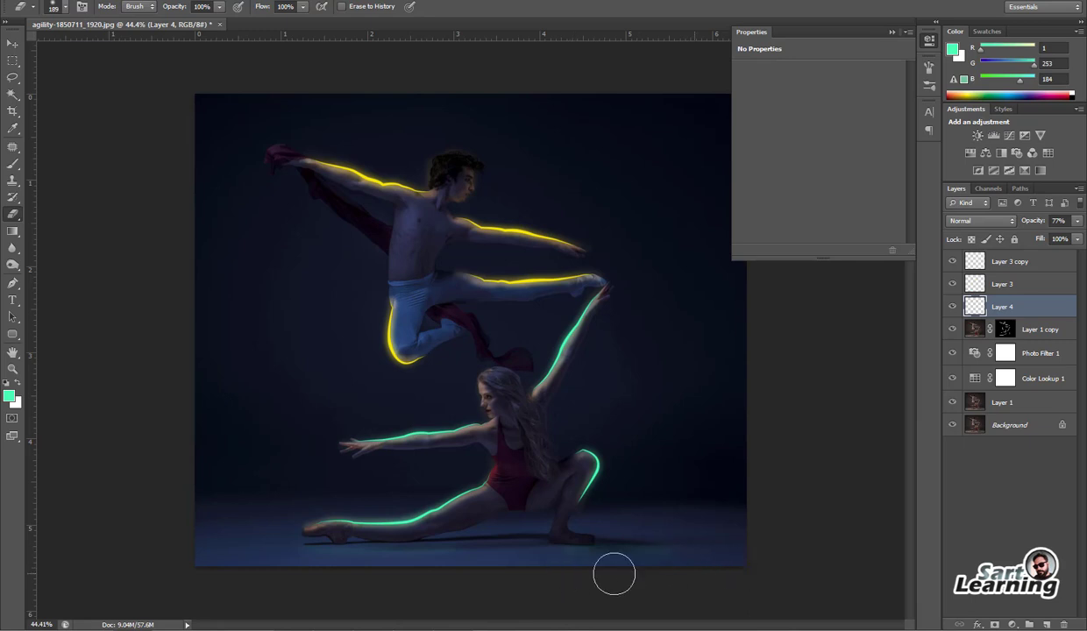
key(b)
right_click(586, 533)
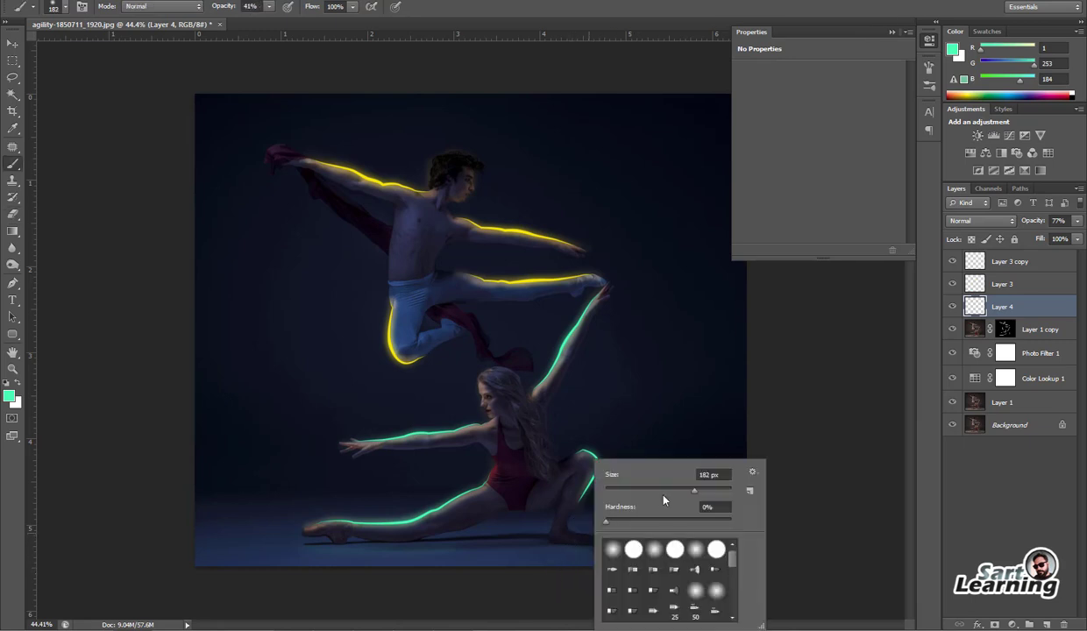
key(Return)
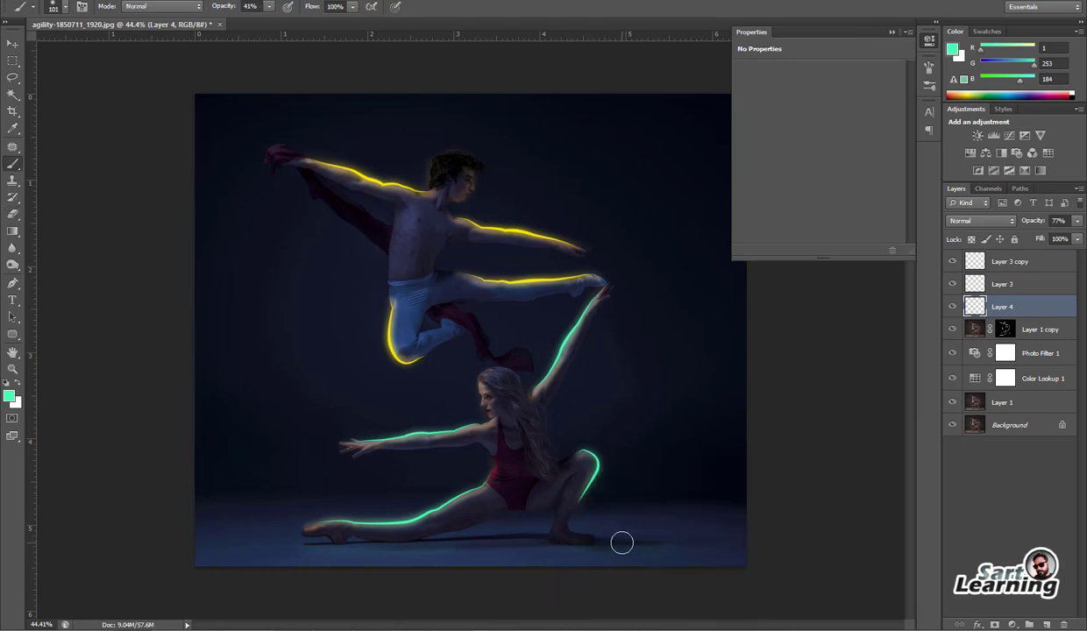
drag(622, 539, 663, 541)
key(e)
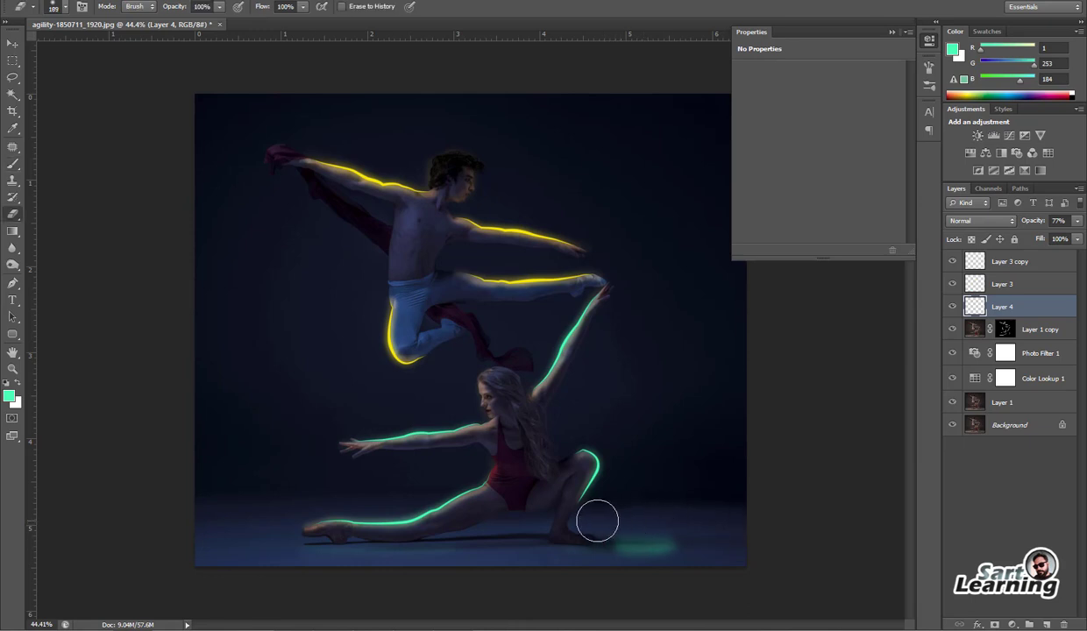
mouse_move(598, 517)
mouse_down()
mouse_move(585, 568)
mouse_move(699, 580)
mouse_up()
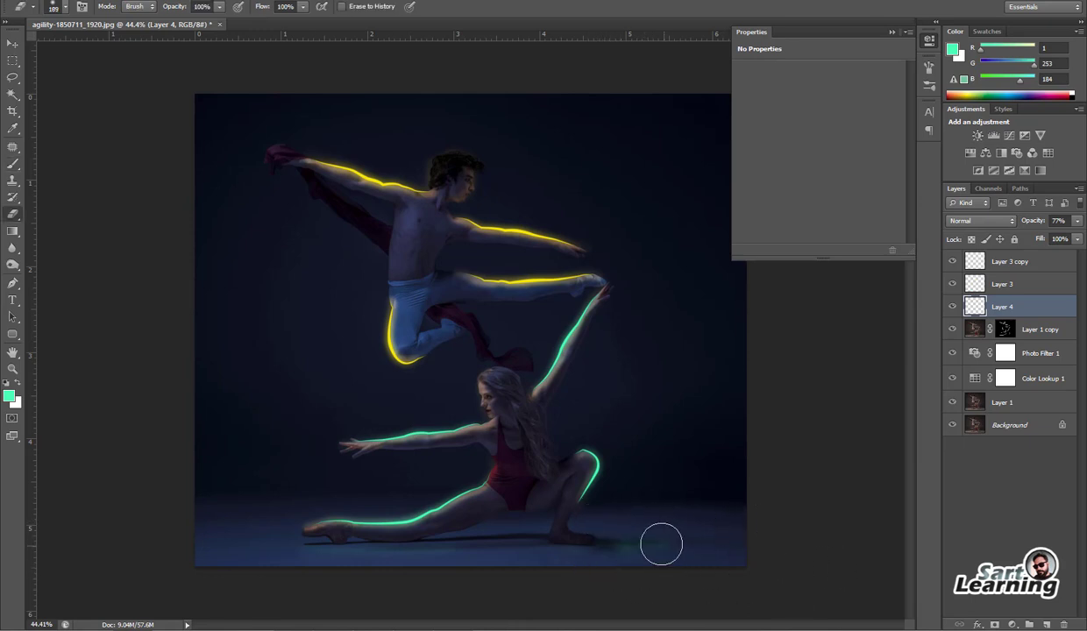
Repaint teal glow beside the woman's foot and erase it into a faint streak
key(b)
right_click(693, 530)
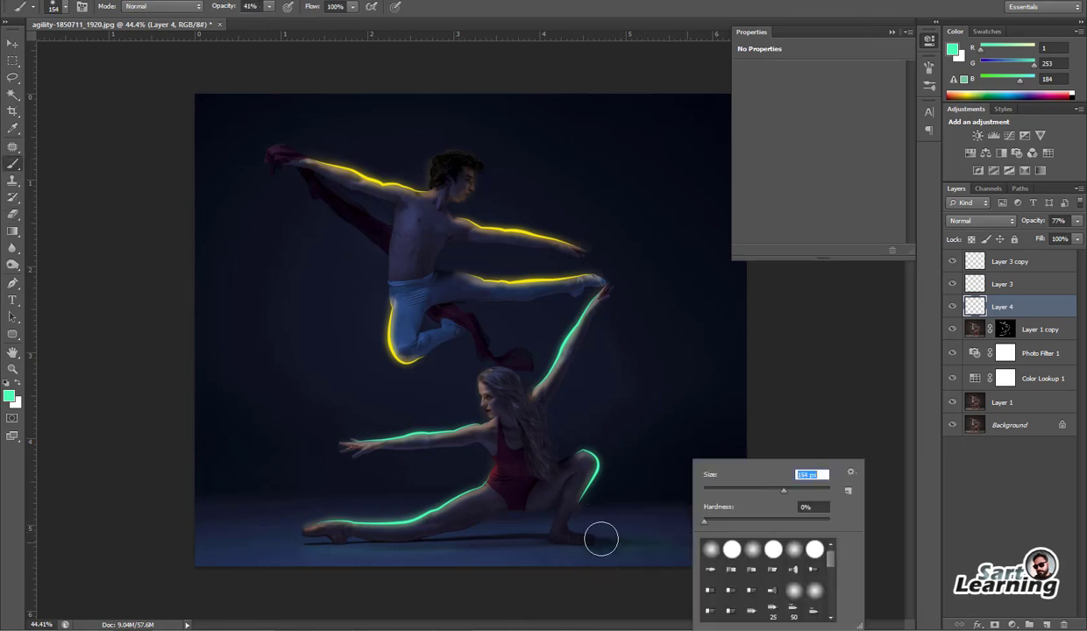
key(Return)
mouse_move(604, 537)
mouse_down()
mouse_move(705, 536)
mouse_move(590, 512)
mouse_move(575, 527)
mouse_up()
key(e)
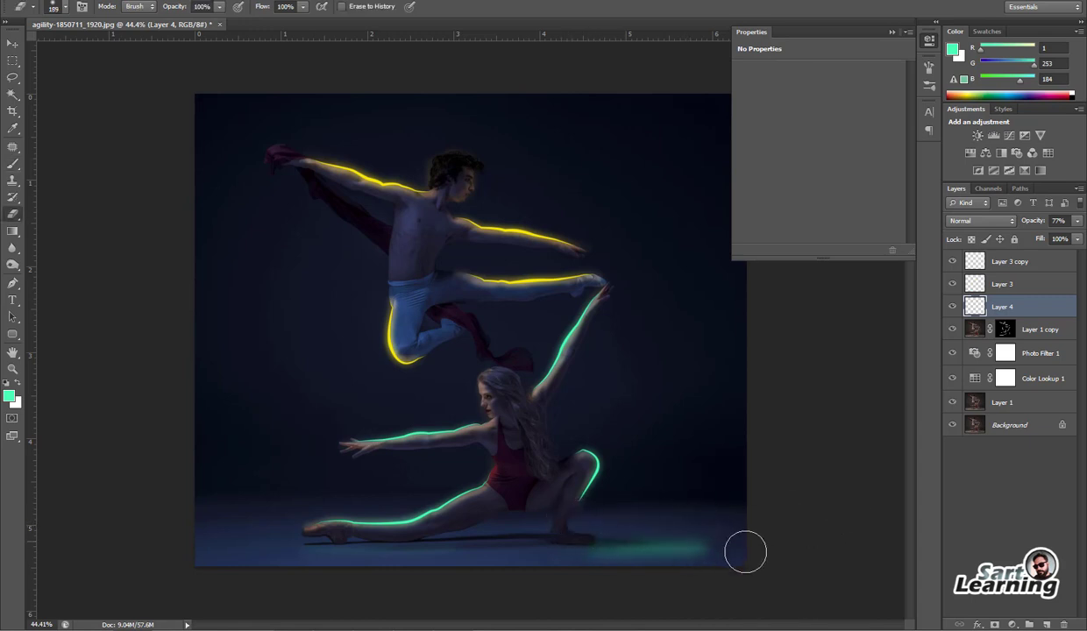
drag(578, 571, 693, 561)
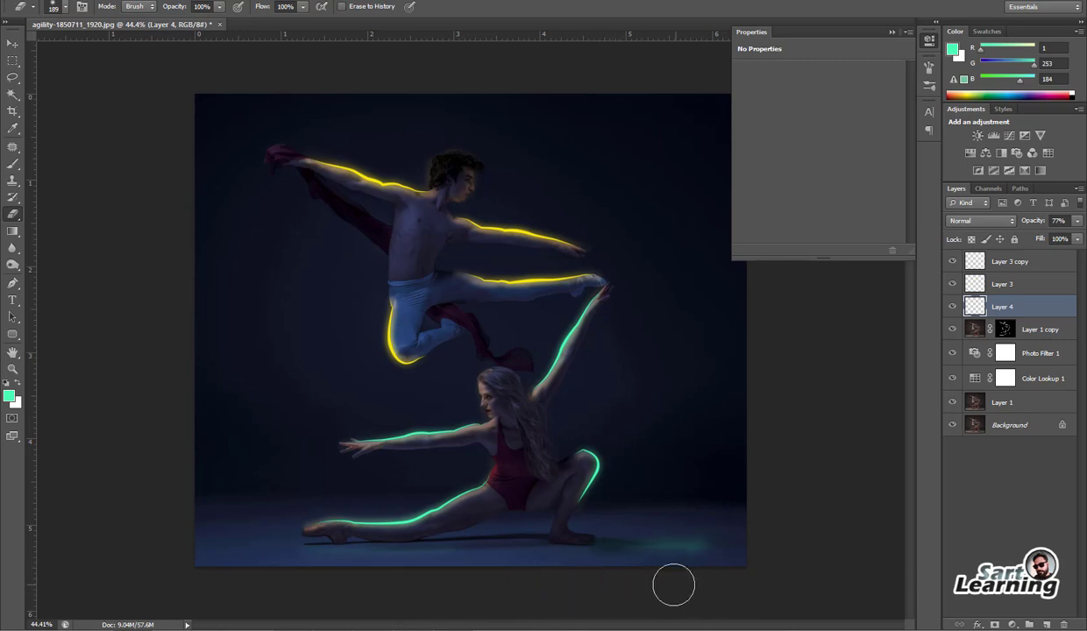
Select Layer 3 copy and stamp all visible layers into a new Layer 5
key(v)
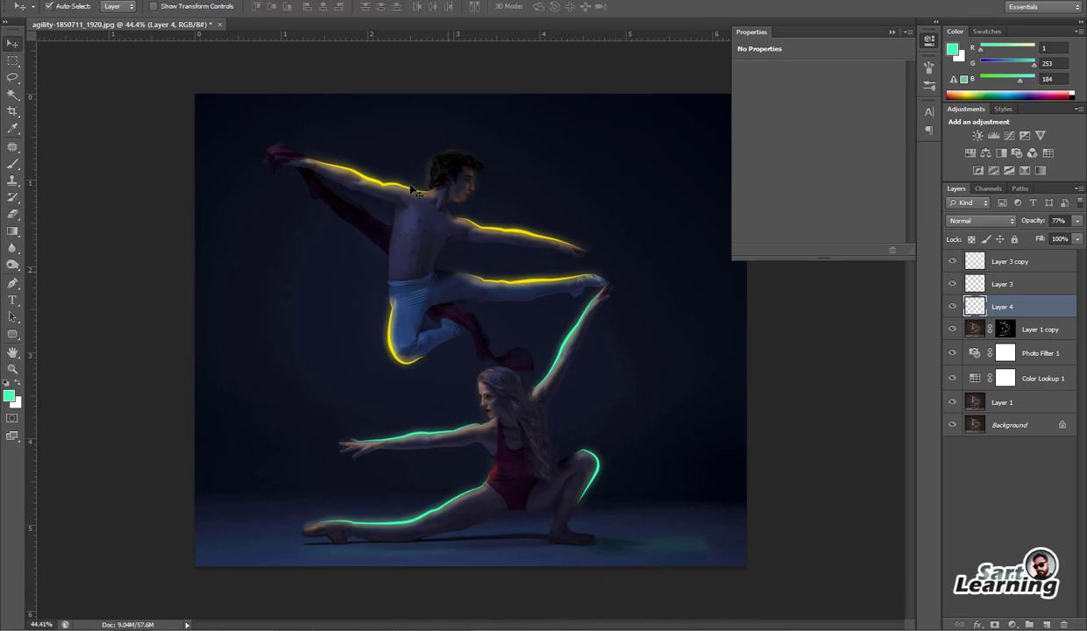
scroll(516, 279, up, 1)
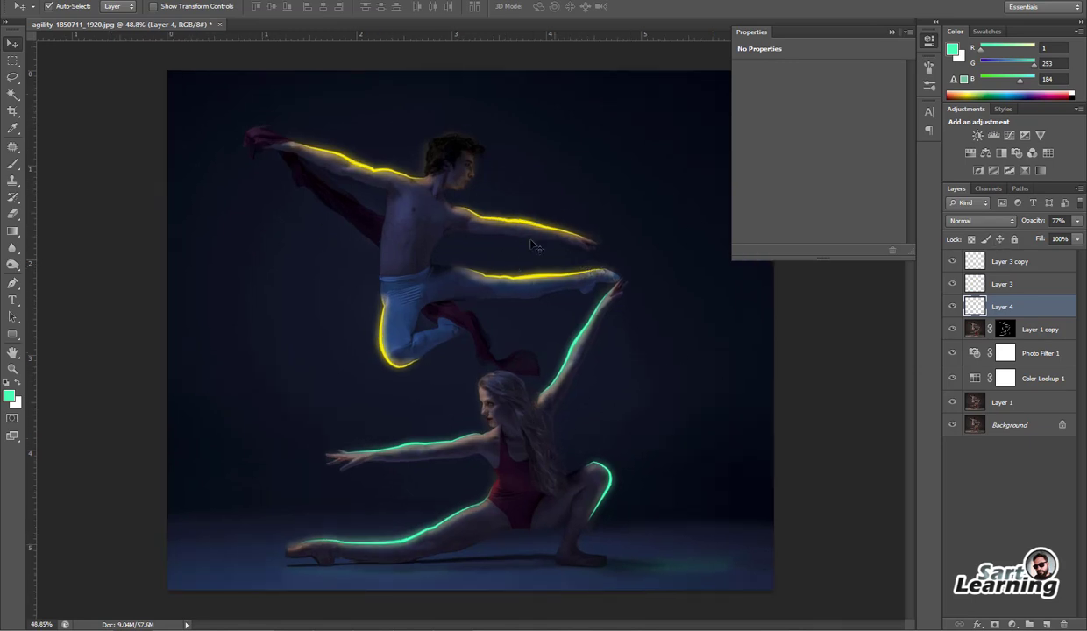
click(1010, 261)
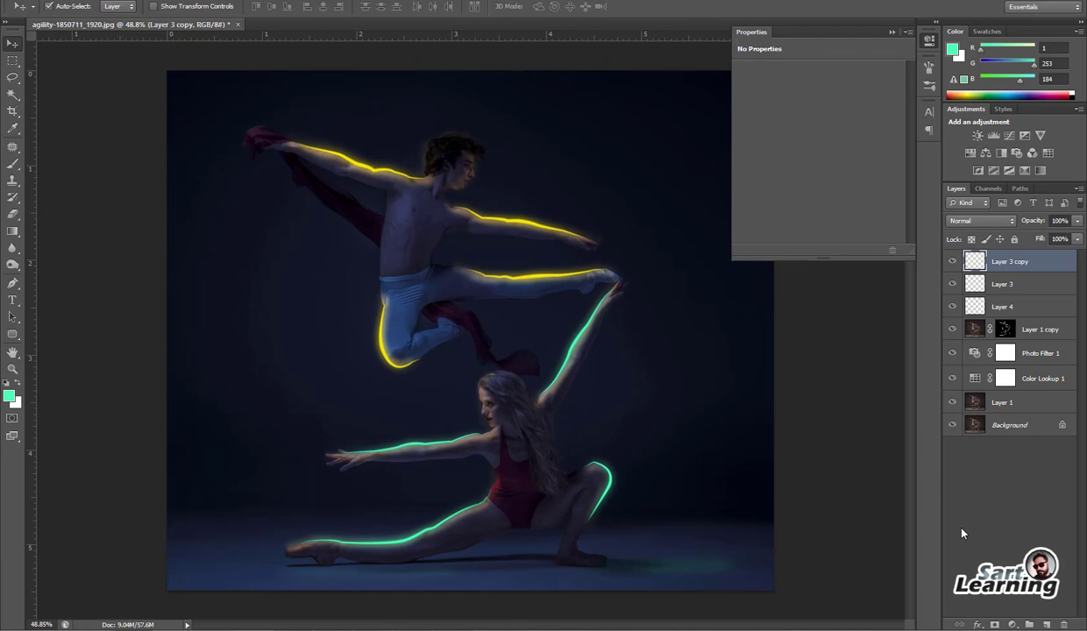
key(ctrl+a)
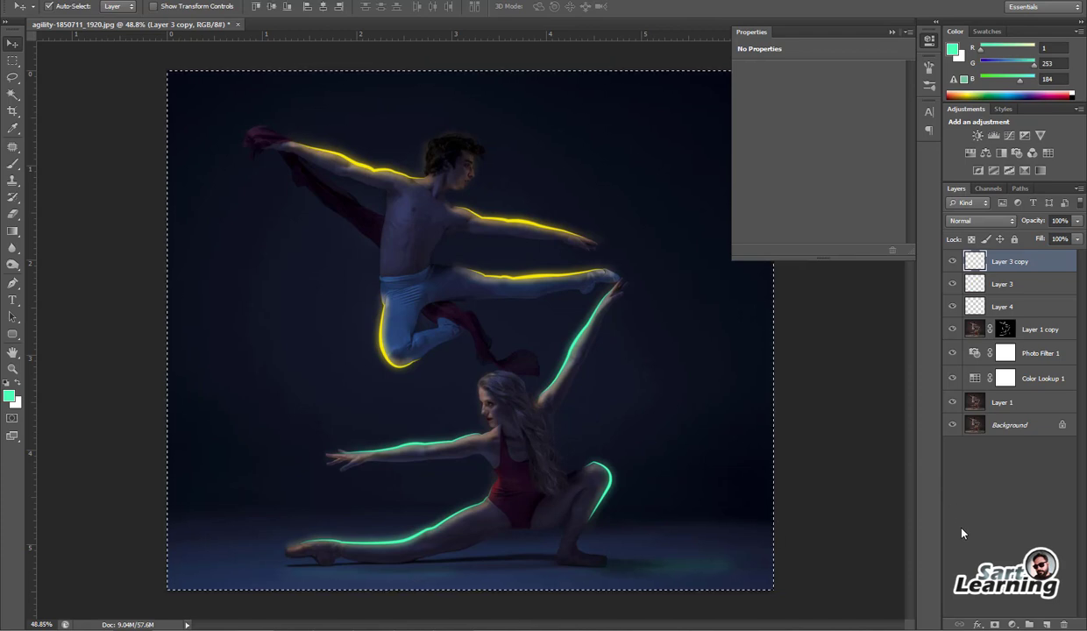
key(ctrl+shift+c)
key(ctrl+v)
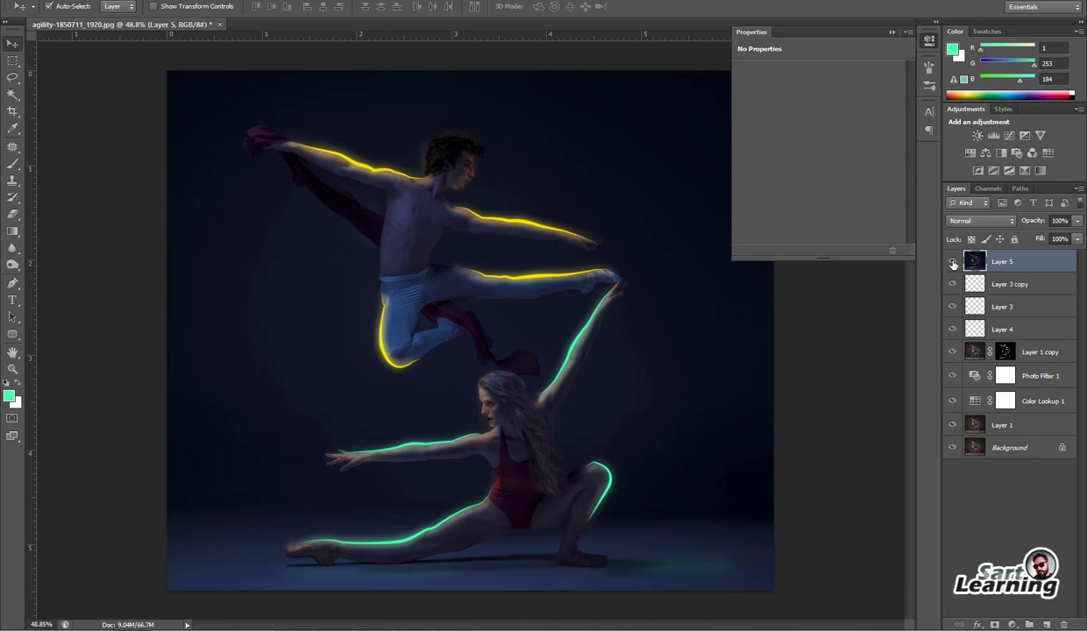
Toggle Layer 5's visibility on and off to compare with the layers below
click(953, 262)
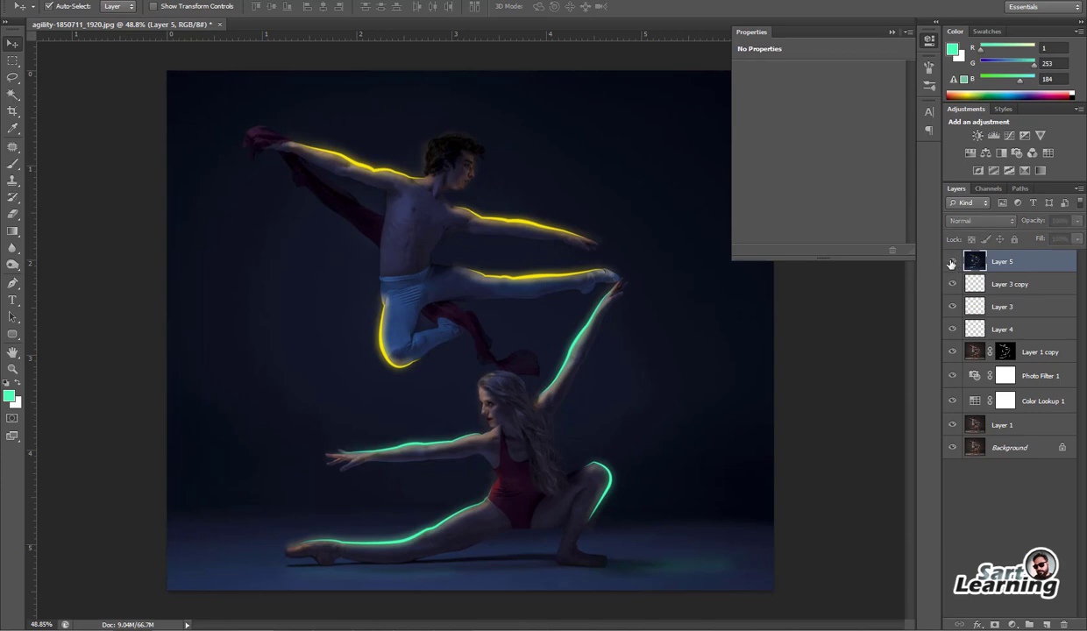
click(953, 262)
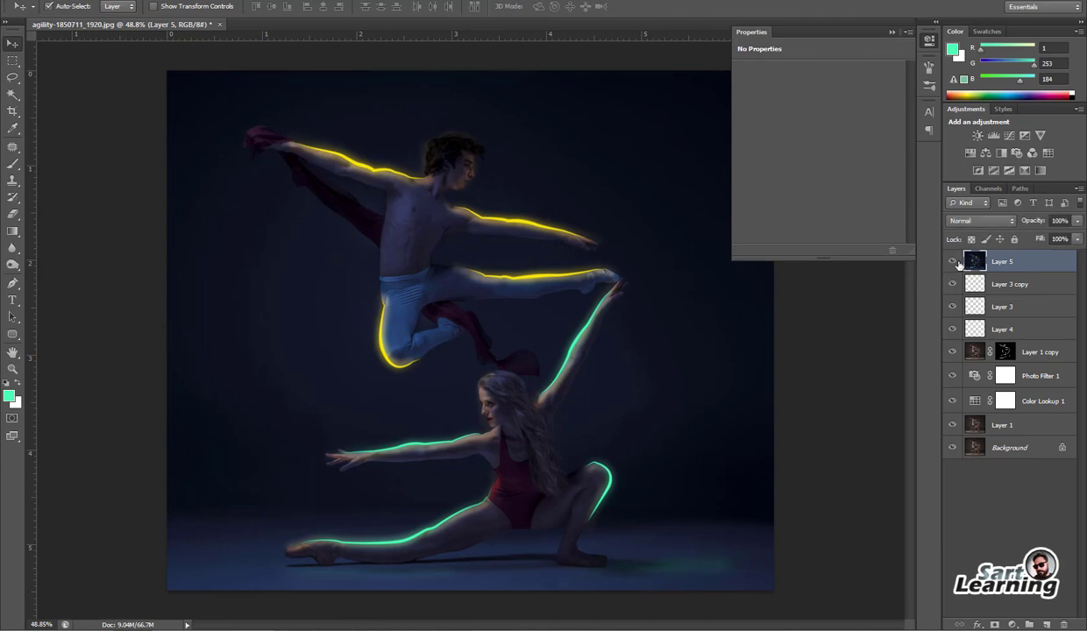
click(954, 262)
click(954, 262)
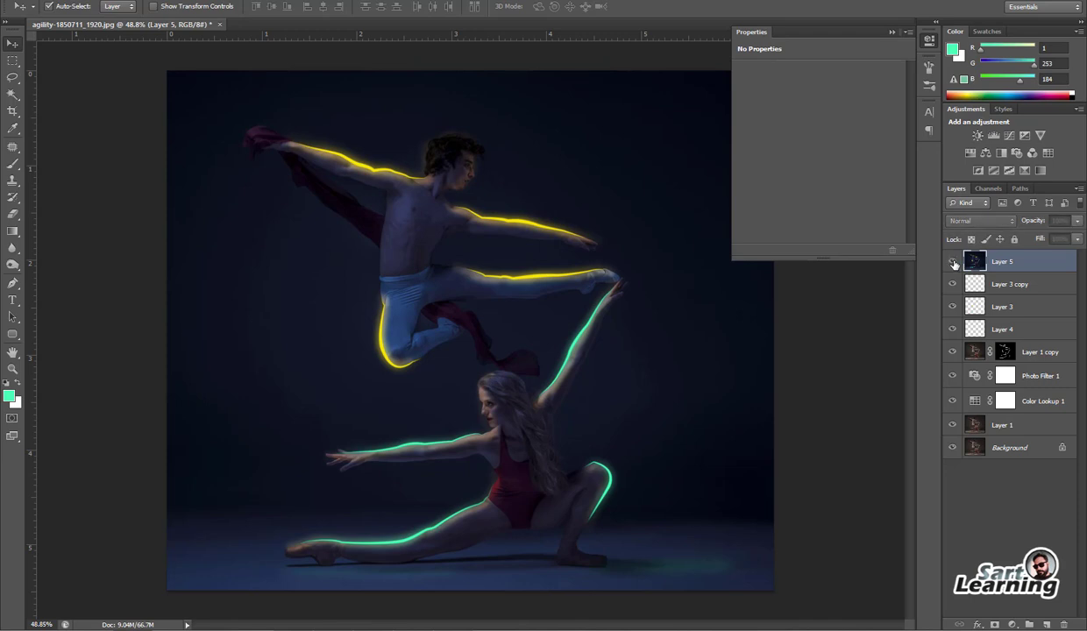
Open Filter > Render > Lighting Effects on Layer 5
drag(546, 321, 551, 319)
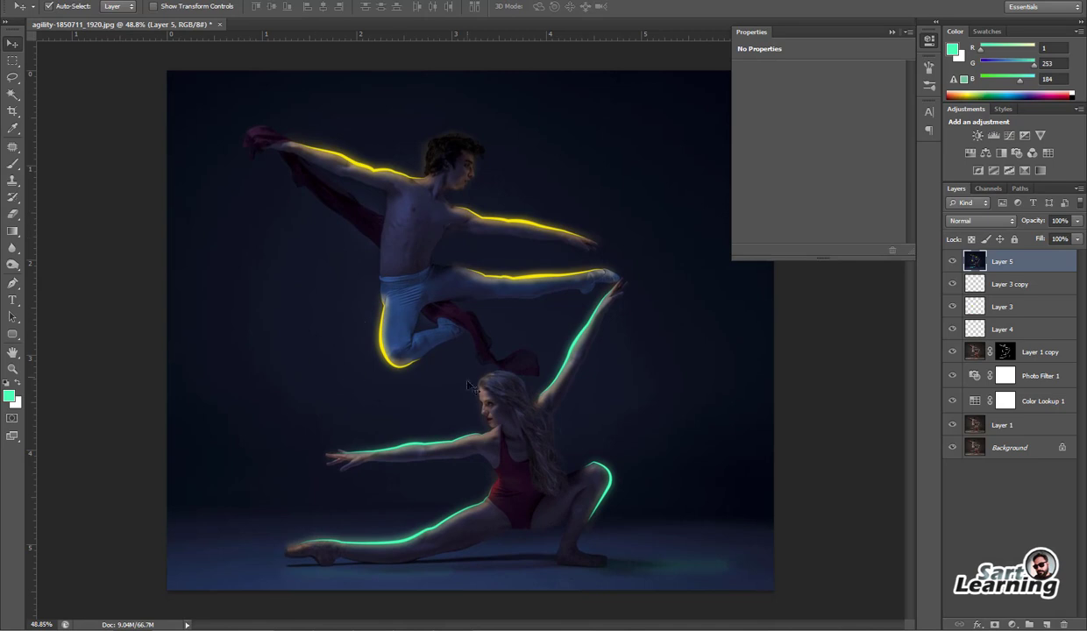
drag(469, 386, 474, 387)
click(211, 0)
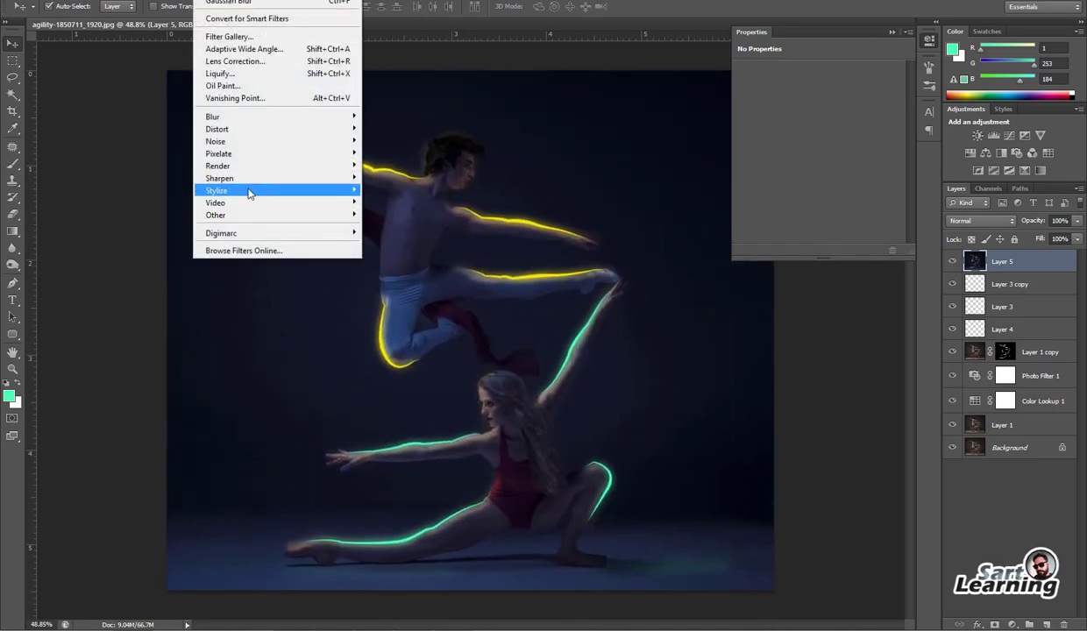
mouse_move(218, 166)
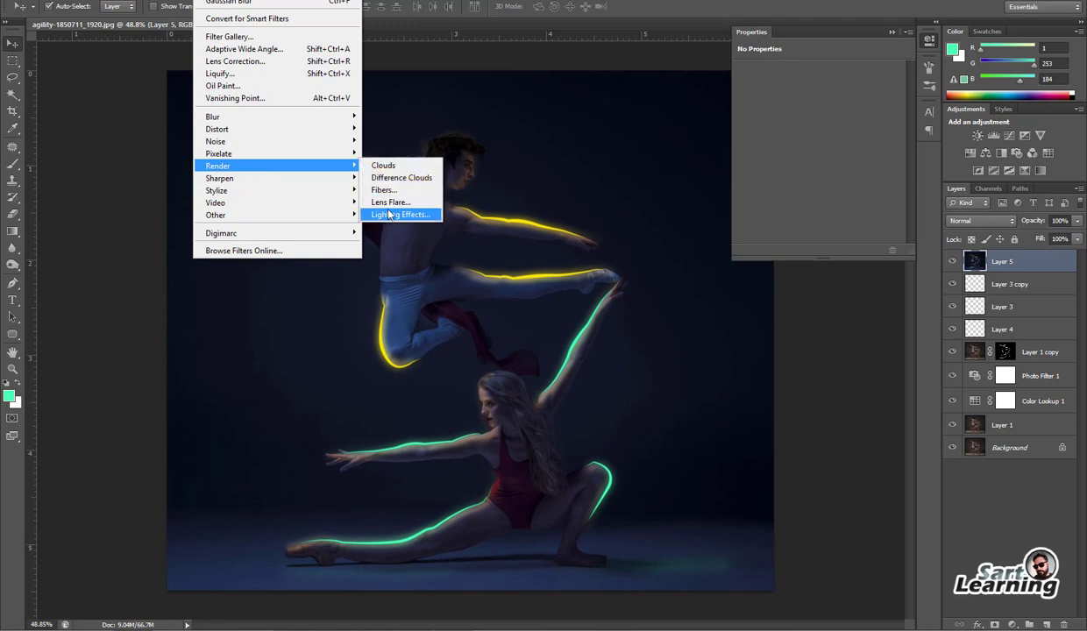
click(397, 216)
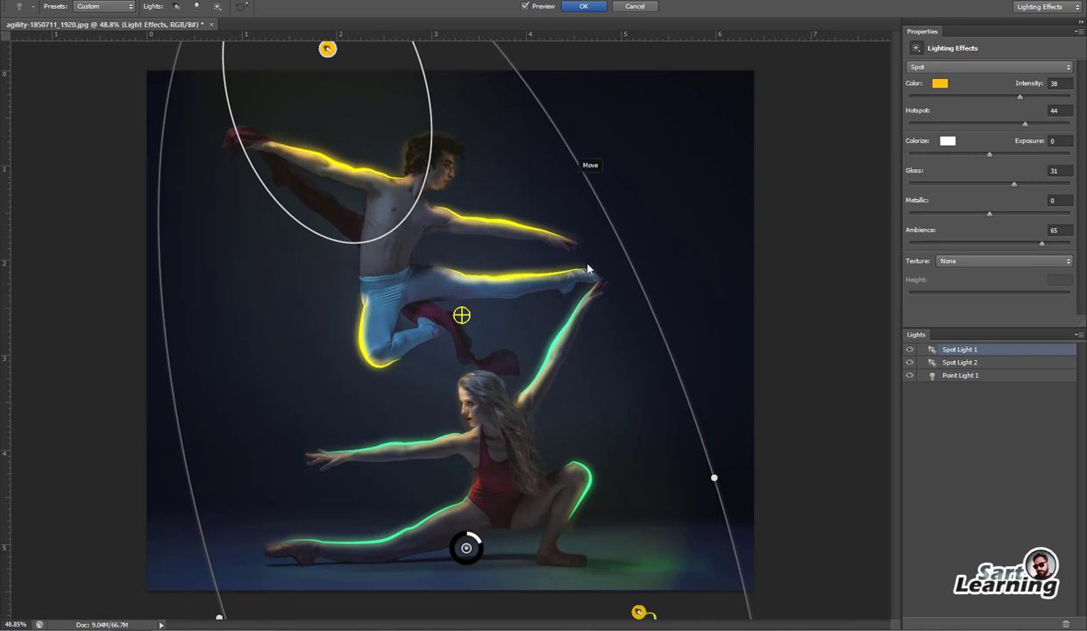
Delete Spot Light 2 and Spot Light 1, leaving only Point Light 1
alt+scroll(569, 415, down, 2)
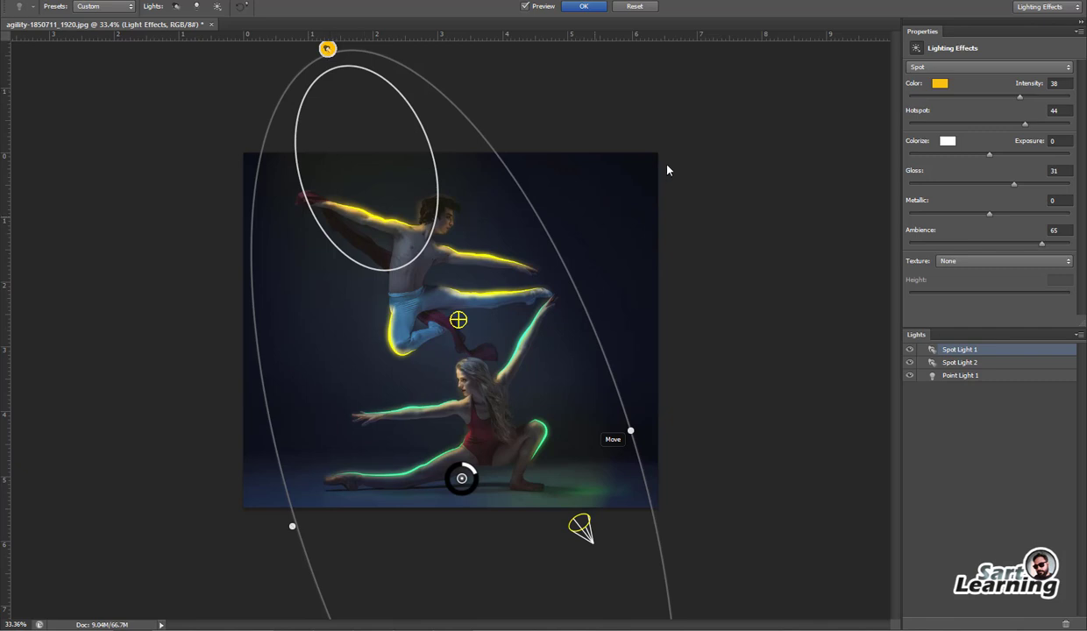
click(960, 362)
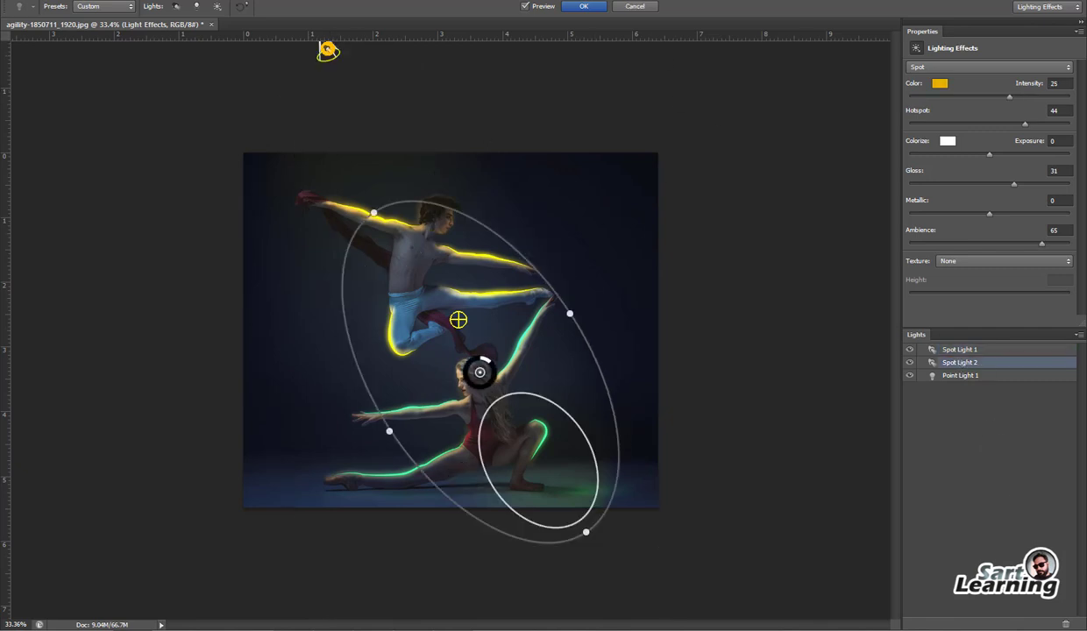
click(1065, 622)
click(963, 350)
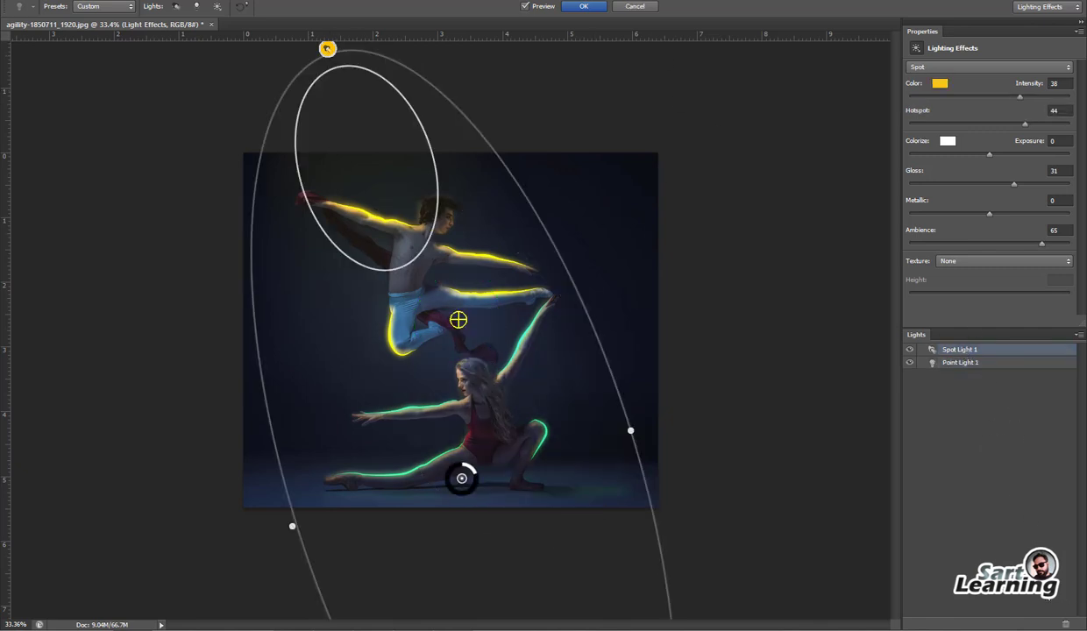
click(1066, 623)
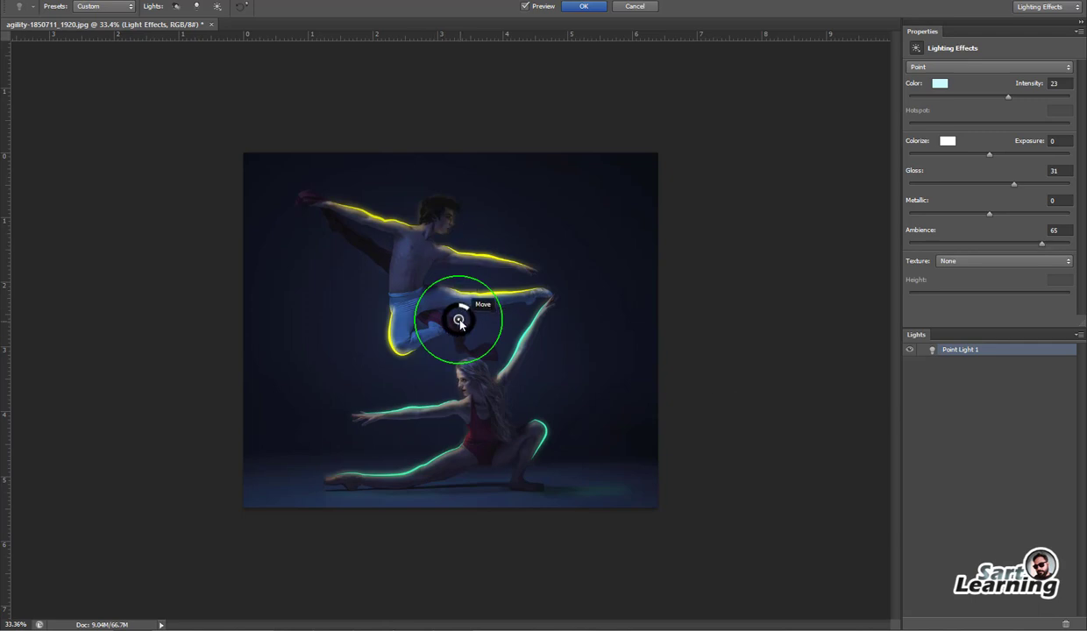
Move the point light over the leaping man's head and colour it yellow
mouse_move(460, 321)
mouse_down()
mouse_move(394, 125)
mouse_move(460, 238)
mouse_move(459, 340)
mouse_move(420, 372)
mouse_move(481, 166)
mouse_up()
scroll(483, 208, up, 2)
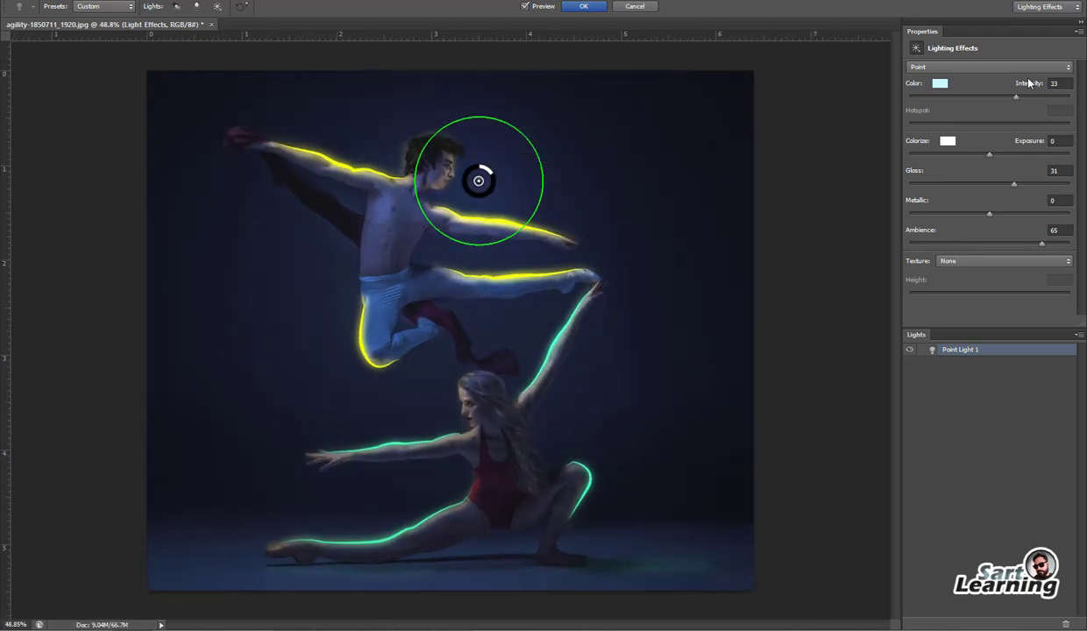
click(937, 83)
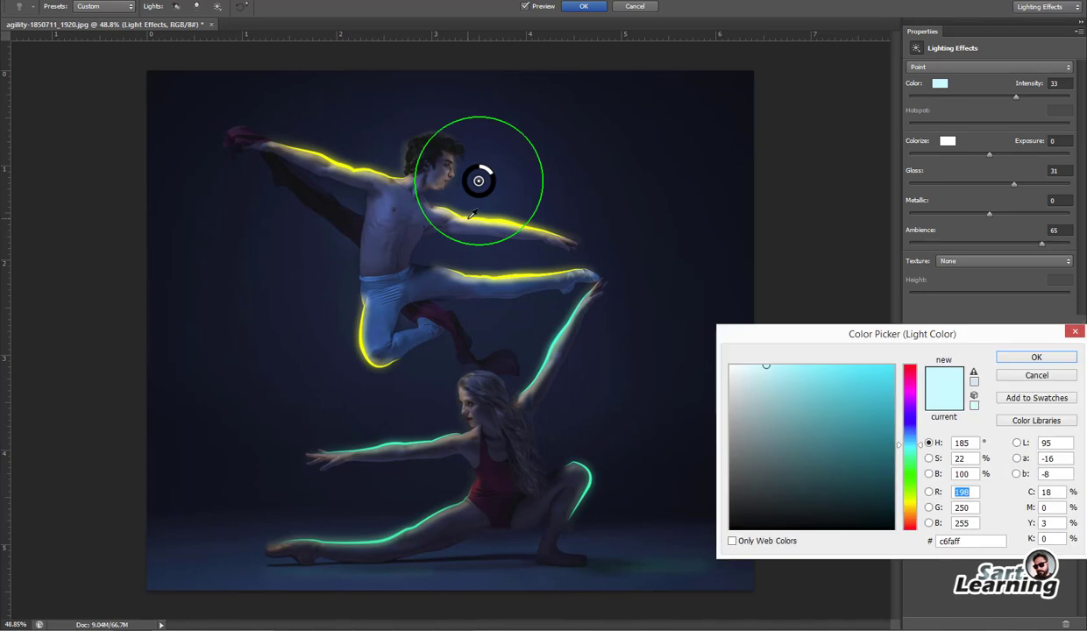
click(471, 216)
click(1037, 358)
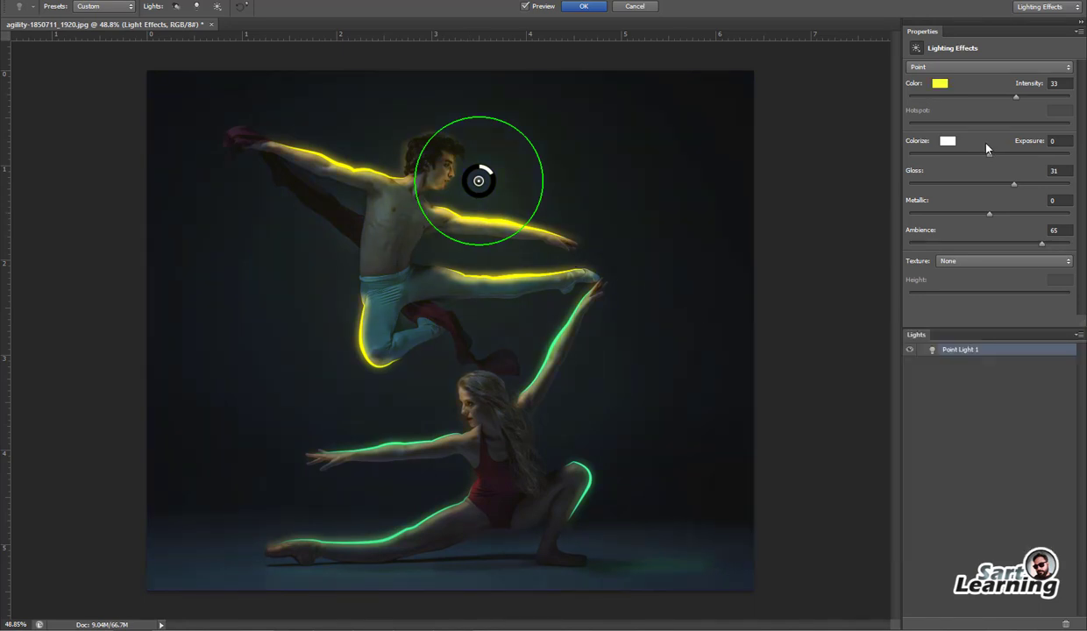
Raise Gloss to 52, adjust the point light's intensity, and add an Infinite light
mouse_move(1008, 186)
mouse_down()
mouse_move(953, 183)
mouse_move(1058, 182)
mouse_up()
mouse_move(1011, 96)
mouse_down()
mouse_move(965, 94)
mouse_move(1005, 99)
mouse_up()
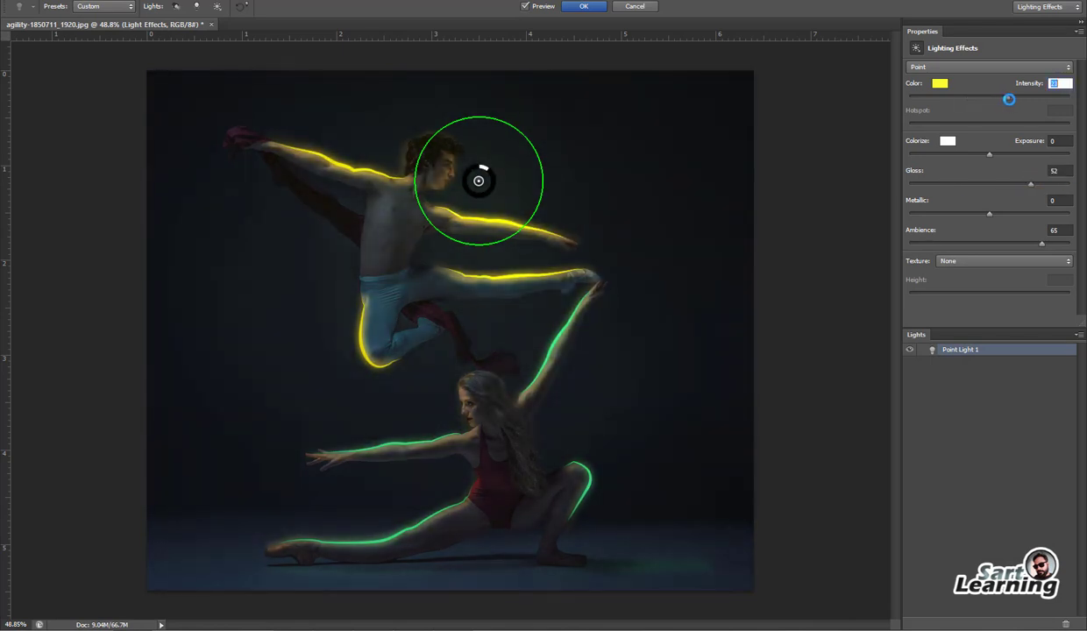
click(217, 7)
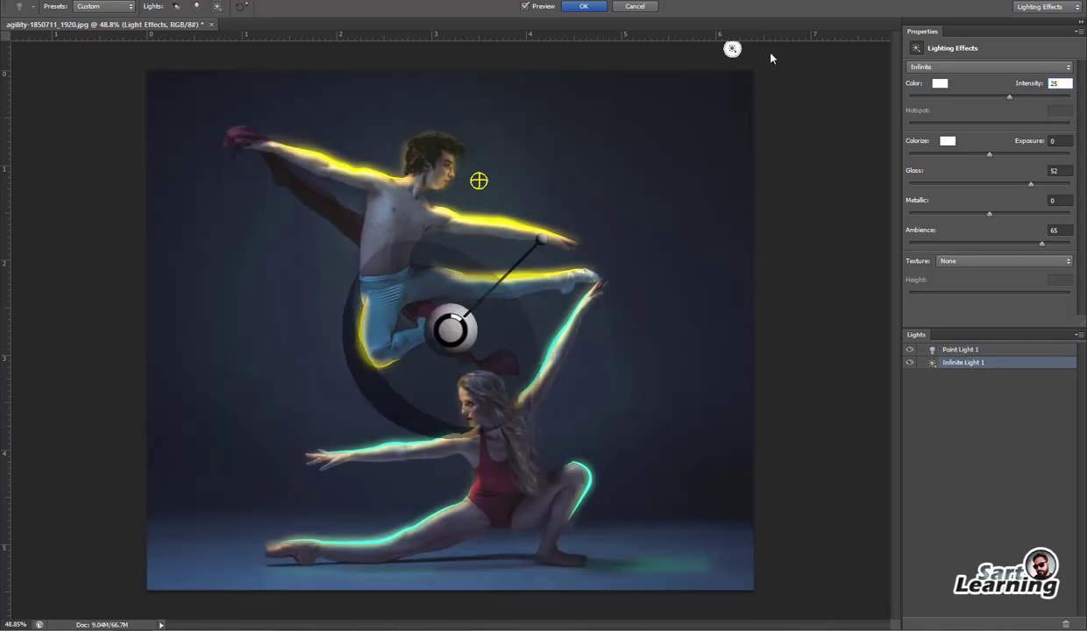
Replace the Infinite light with Point Light 2 on the man's hips, shrink its reach, intensity 38
click(1065, 624)
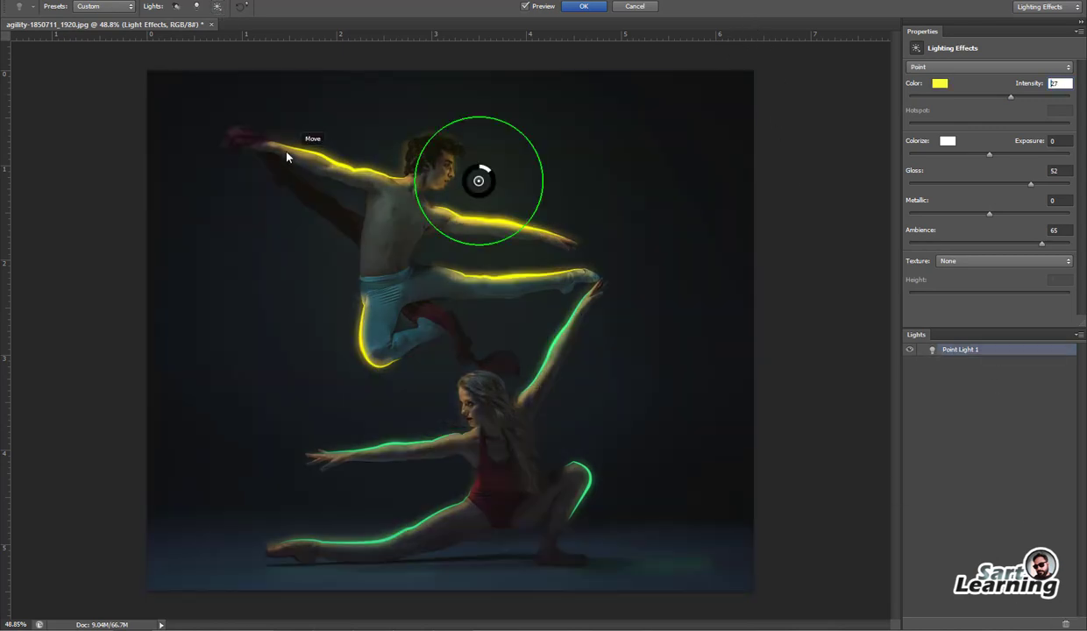
click(196, 7)
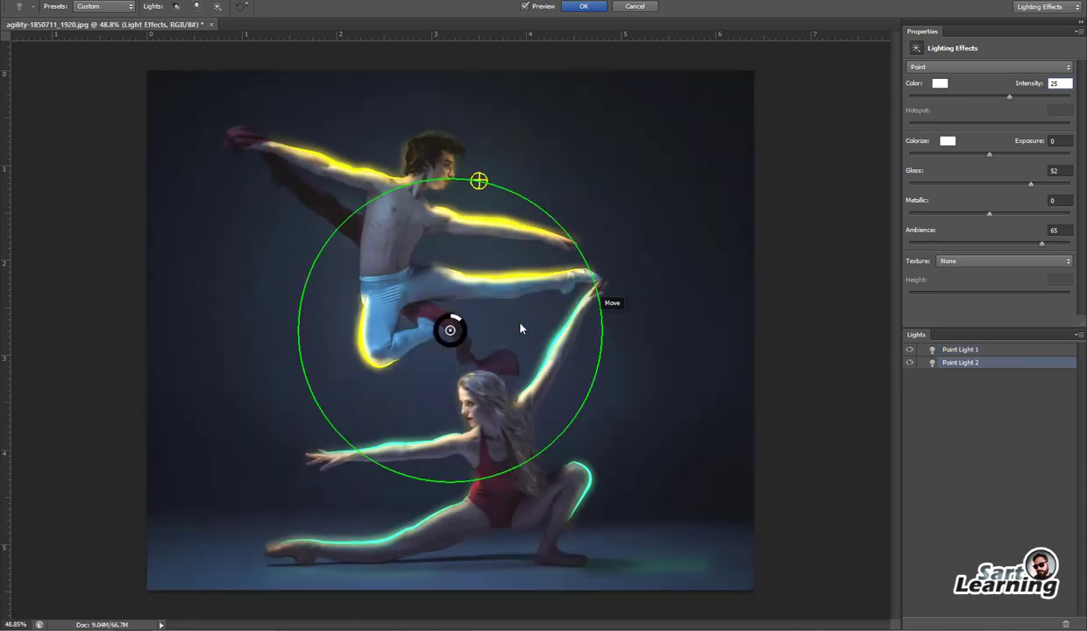
drag(450, 331, 465, 297)
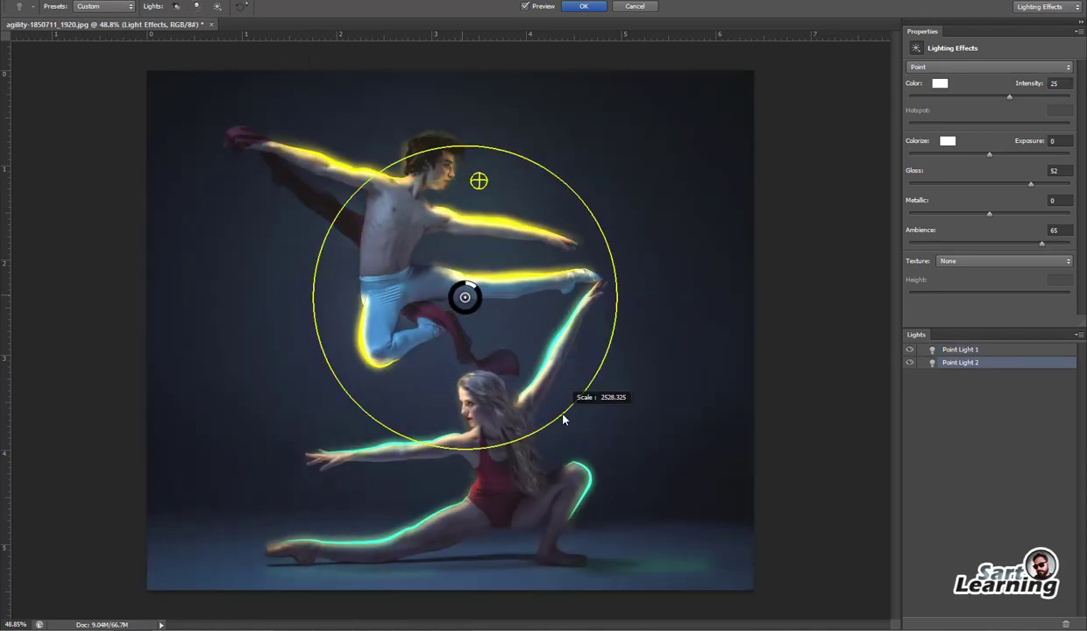
drag(563, 418, 506, 348)
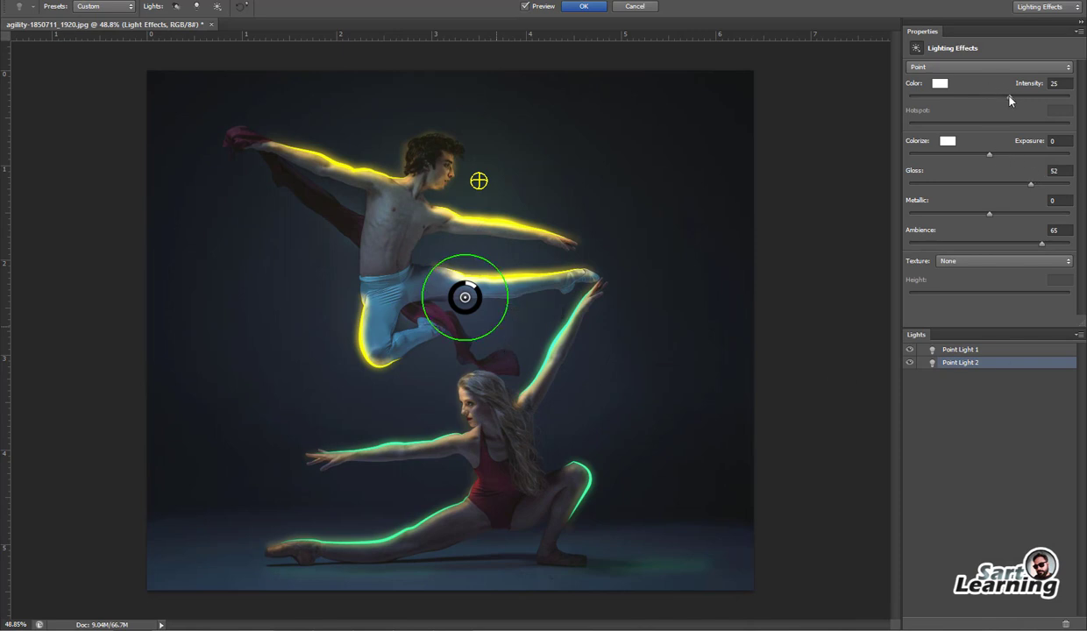
drag(1010, 98, 1014, 98)
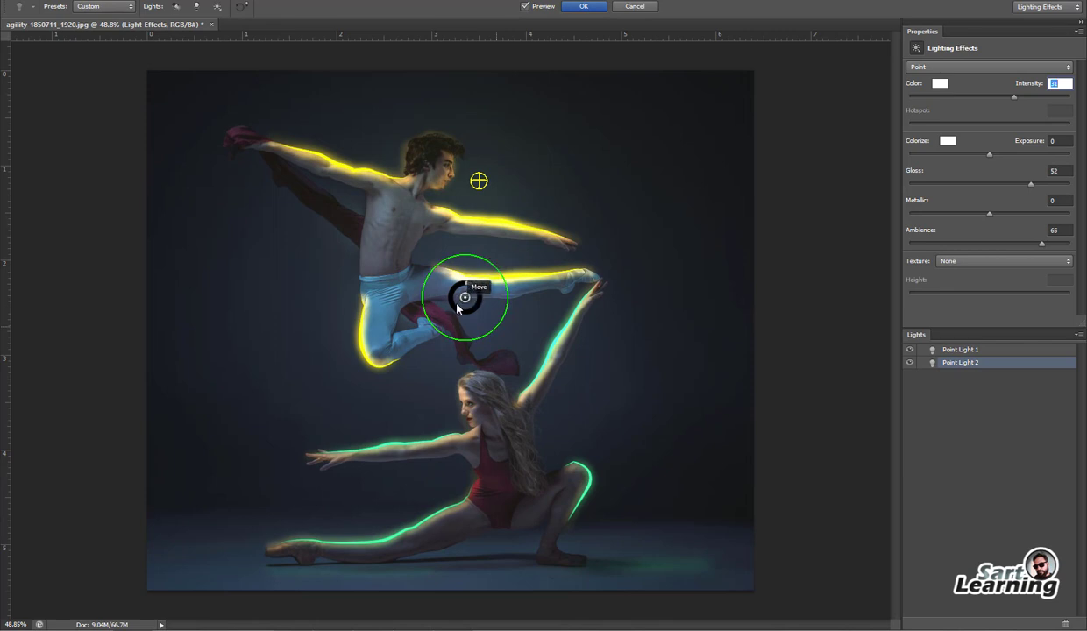
drag(466, 299, 462, 307)
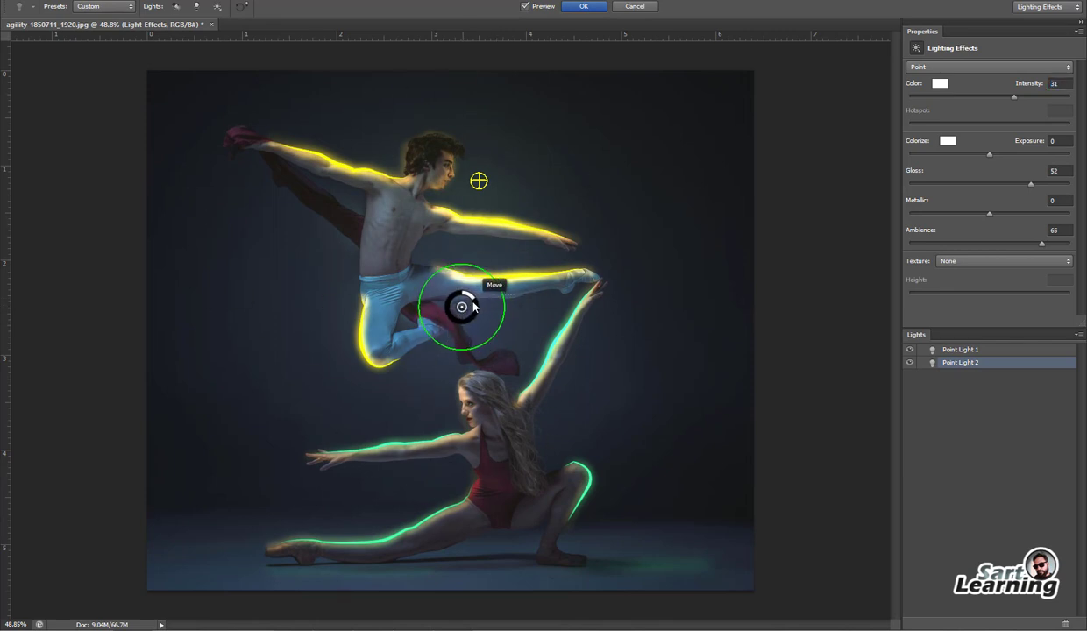
mouse_move(474, 303)
drag(474, 300, 482, 307)
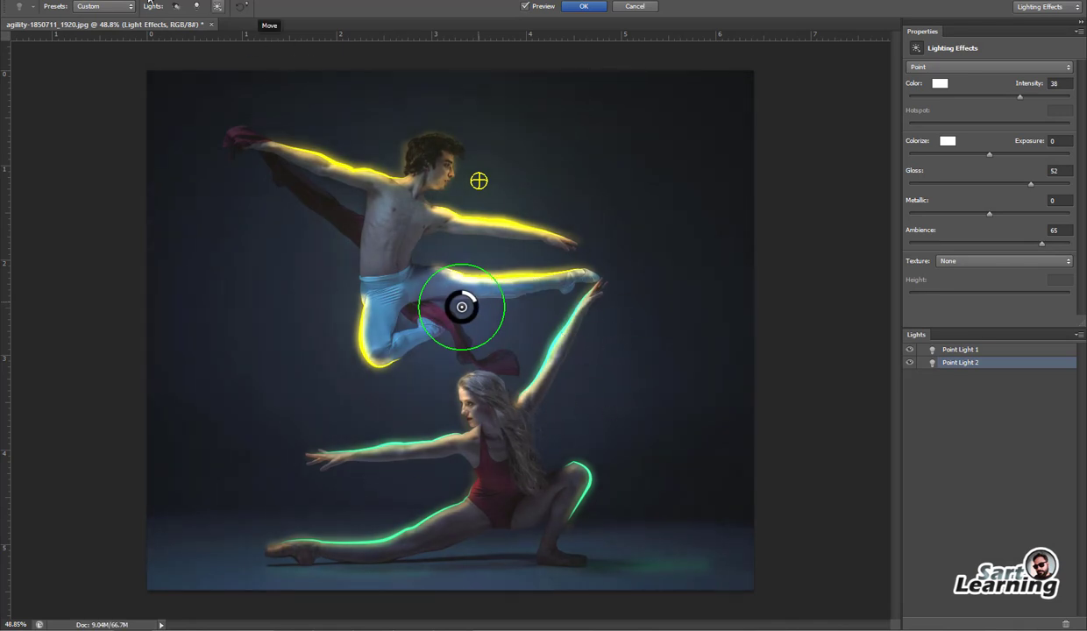
Add a new spotlight and rotate, reshape and position its beam over the leaping dancer's upper body
click(177, 7)
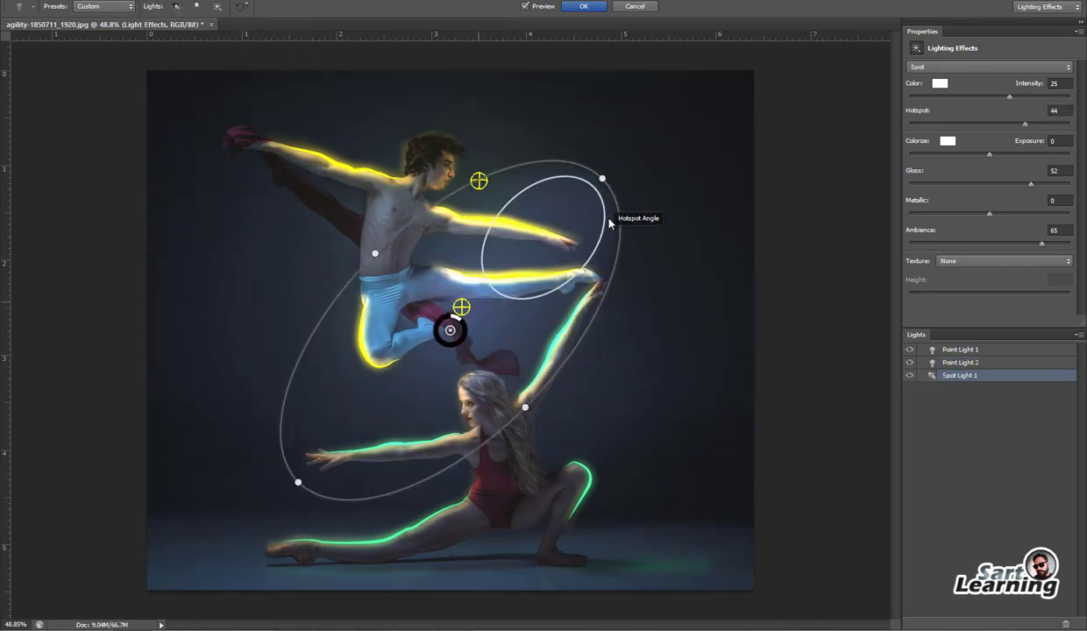
drag(612, 167, 325, 77)
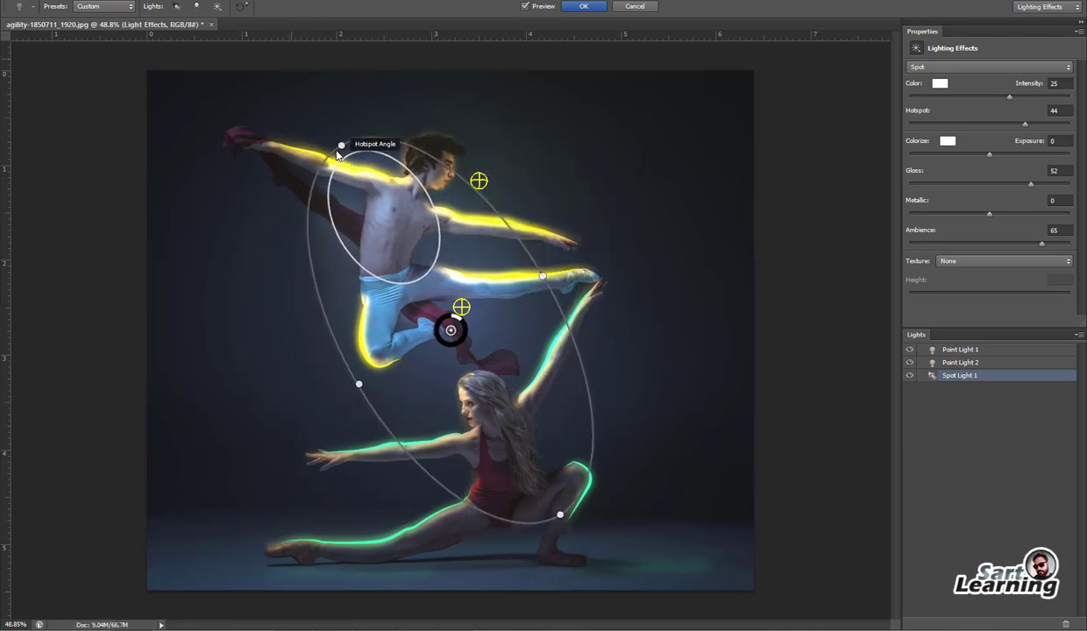
drag(350, 157, 292, 47)
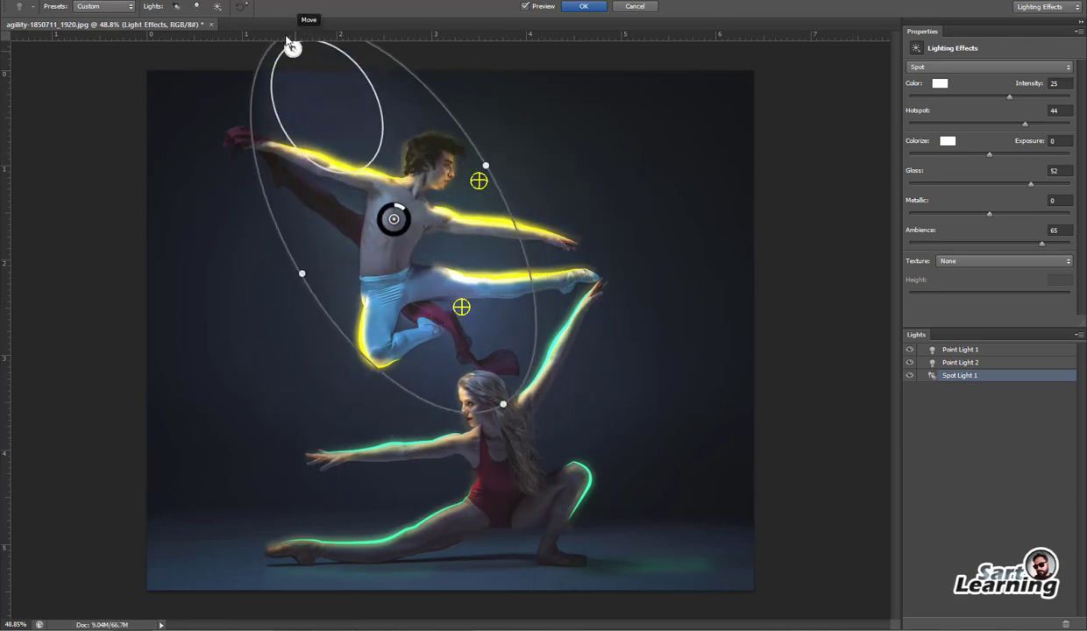
click(491, 163)
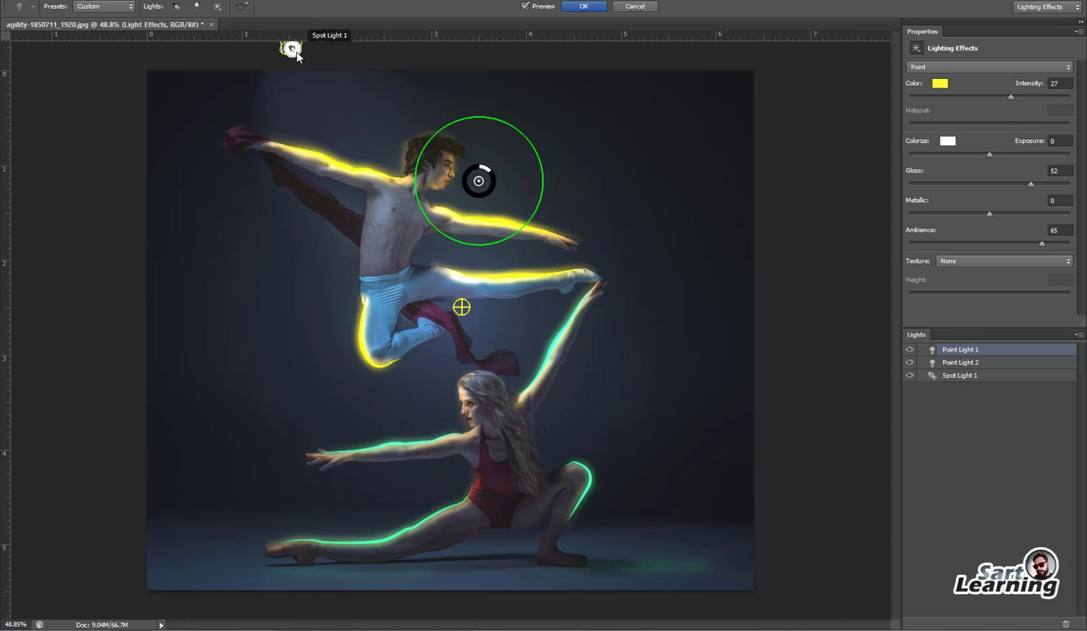
click(292, 48)
click(478, 179)
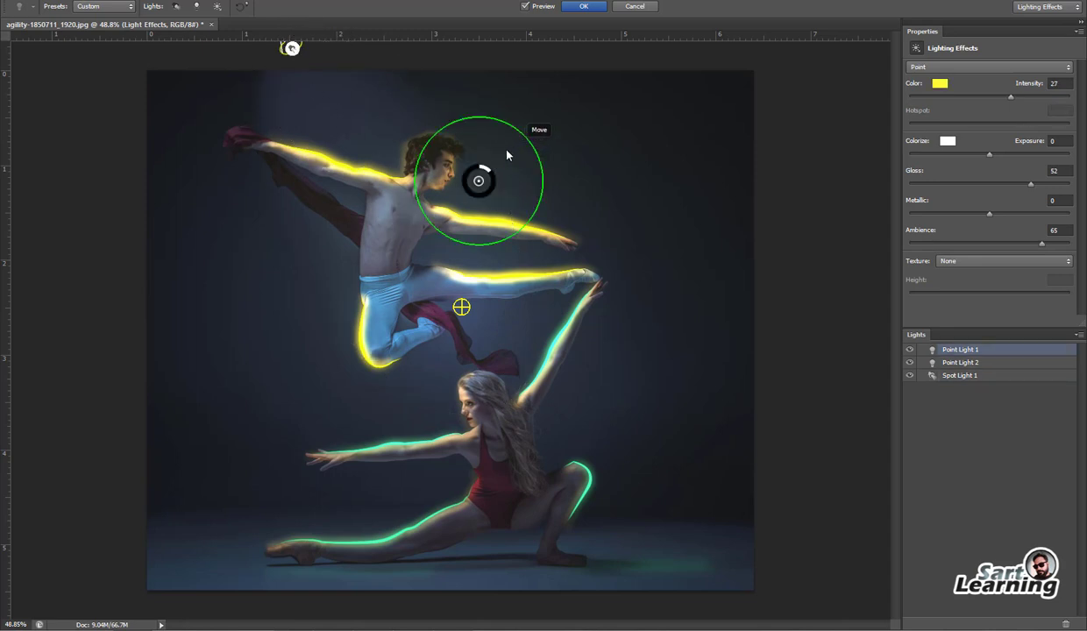
click(292, 47)
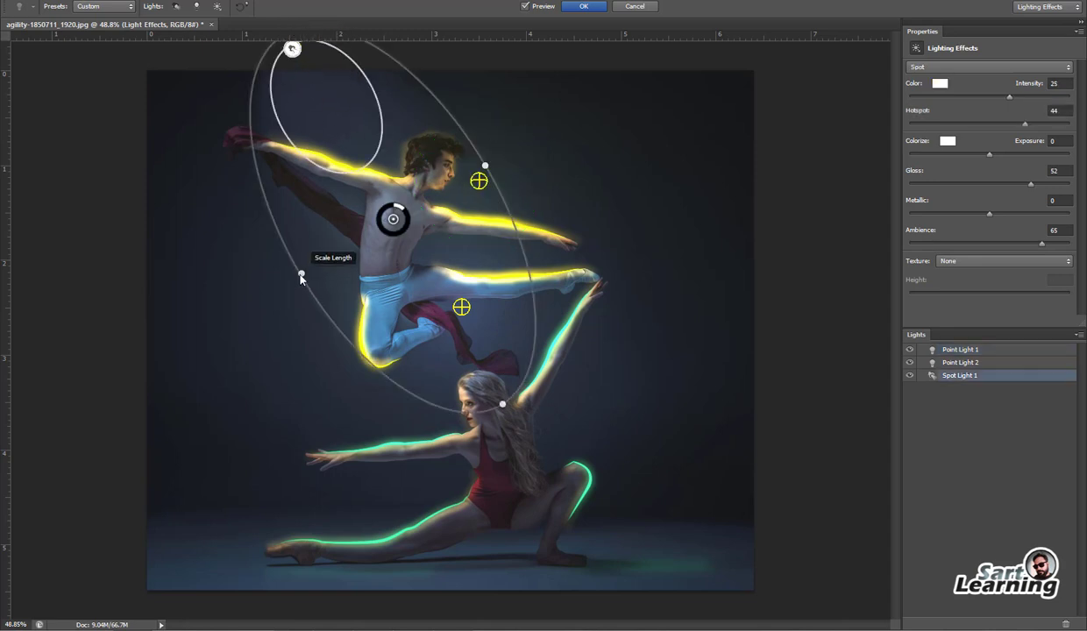
mouse_move(301, 274)
mouse_down()
mouse_move(238, 306)
mouse_move(235, 285)
mouse_up()
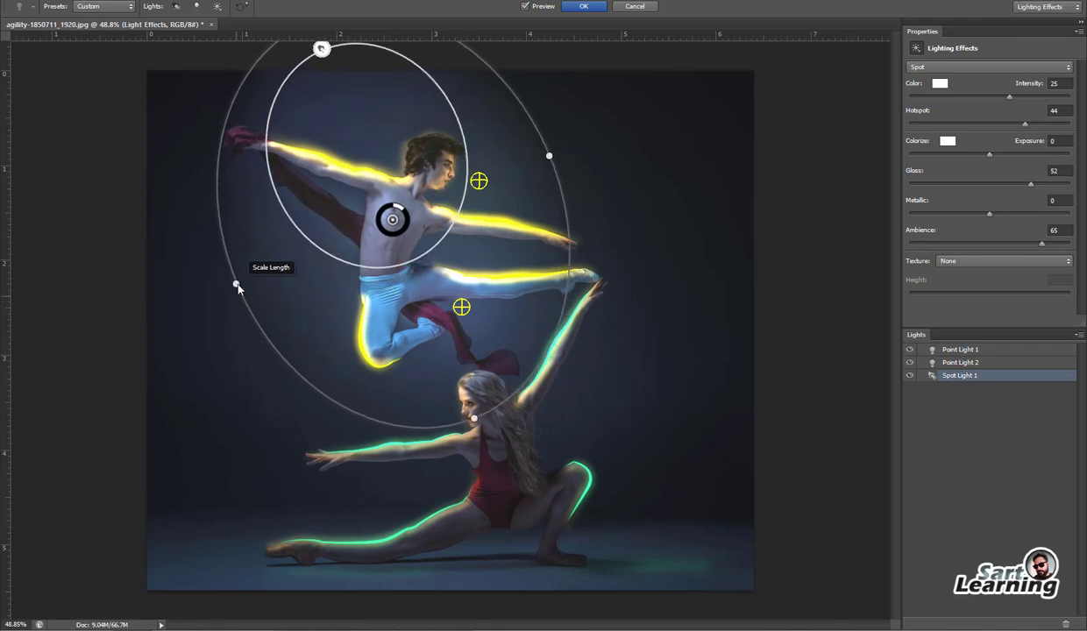
drag(474, 421, 430, 349)
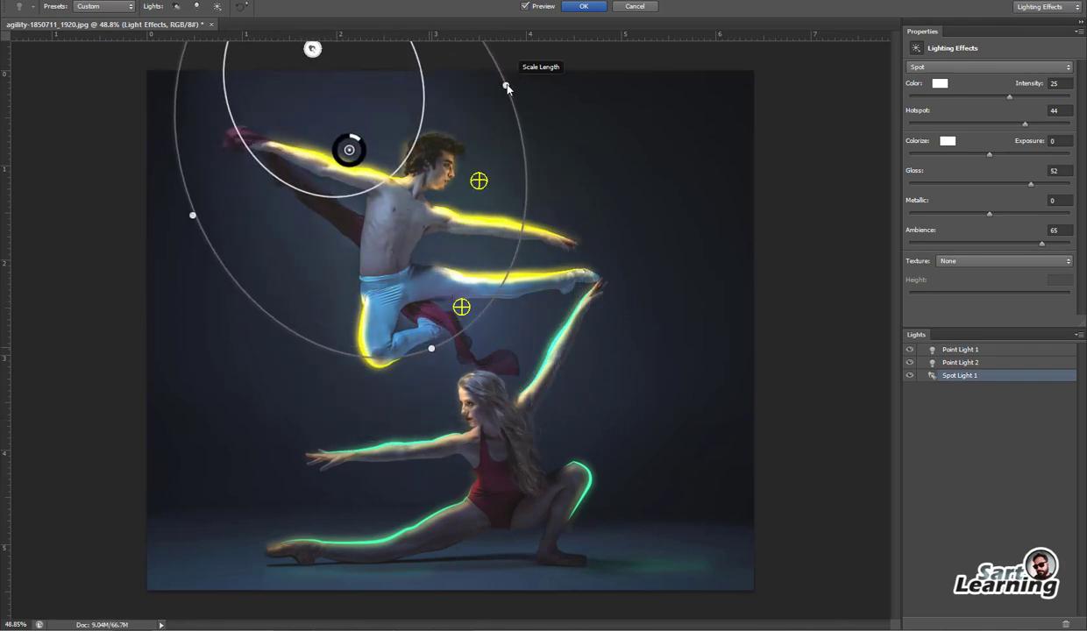
drag(503, 85, 442, 109)
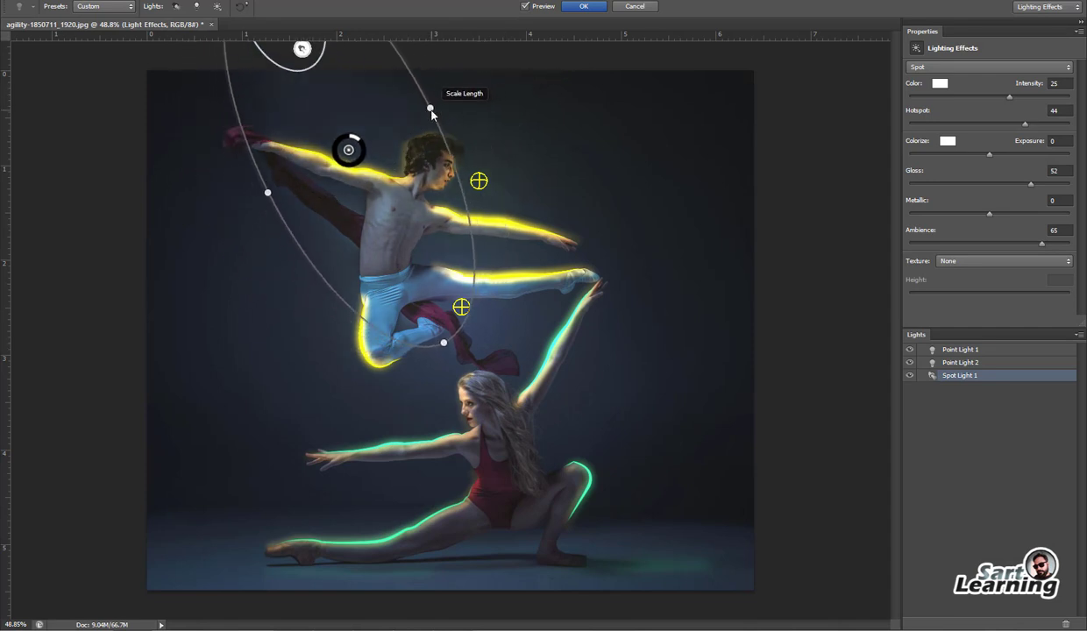
drag(350, 150, 368, 171)
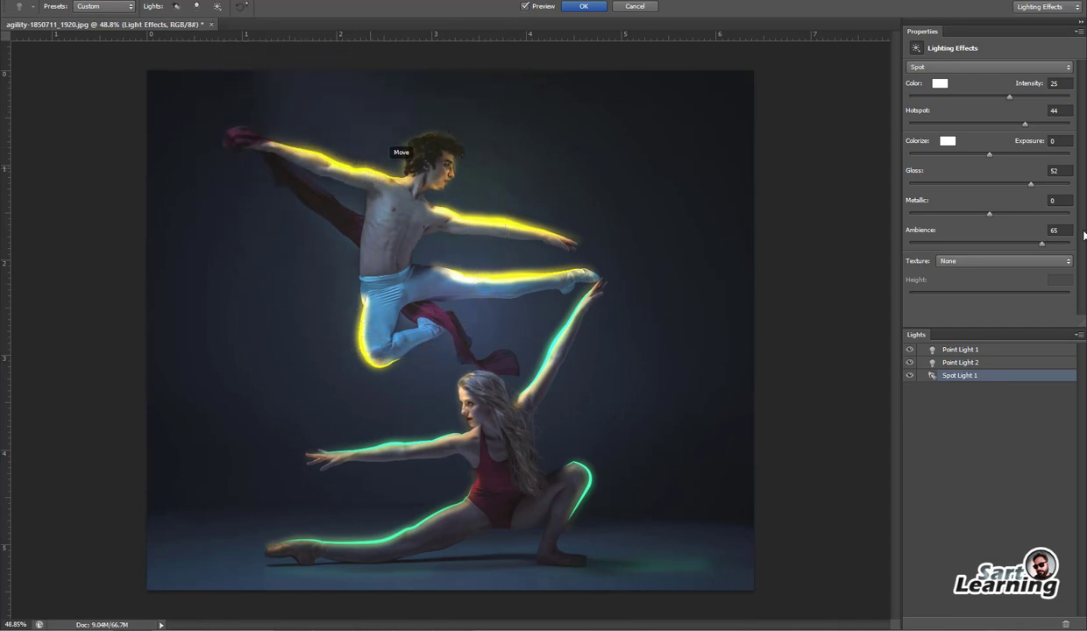
Make the spotlight orange, raise its intensity to 62, and lengthen its beam
click(940, 83)
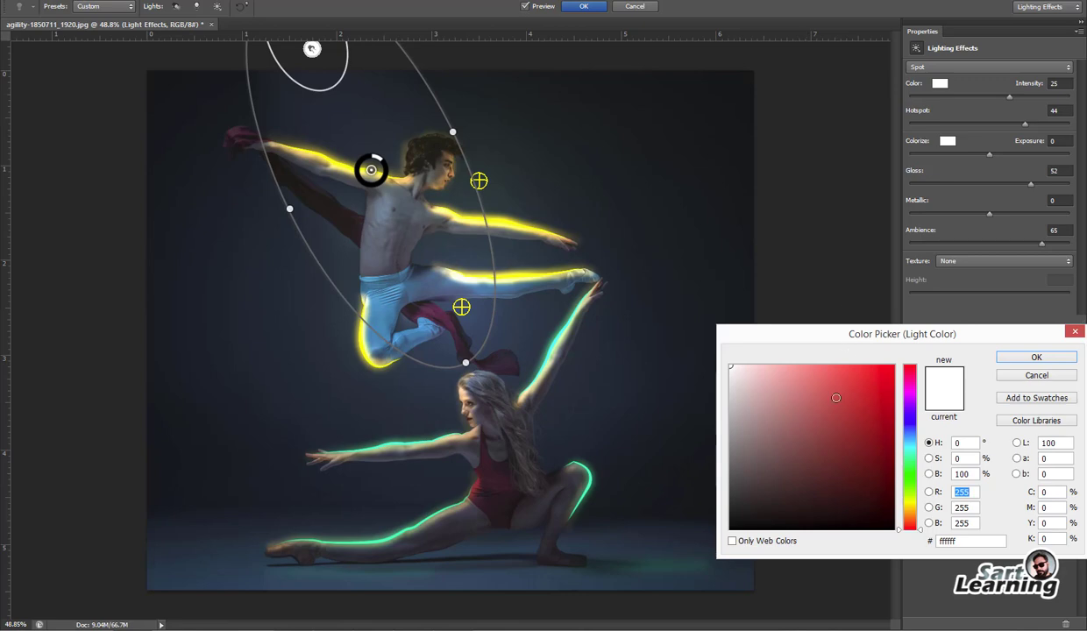
click(506, 221)
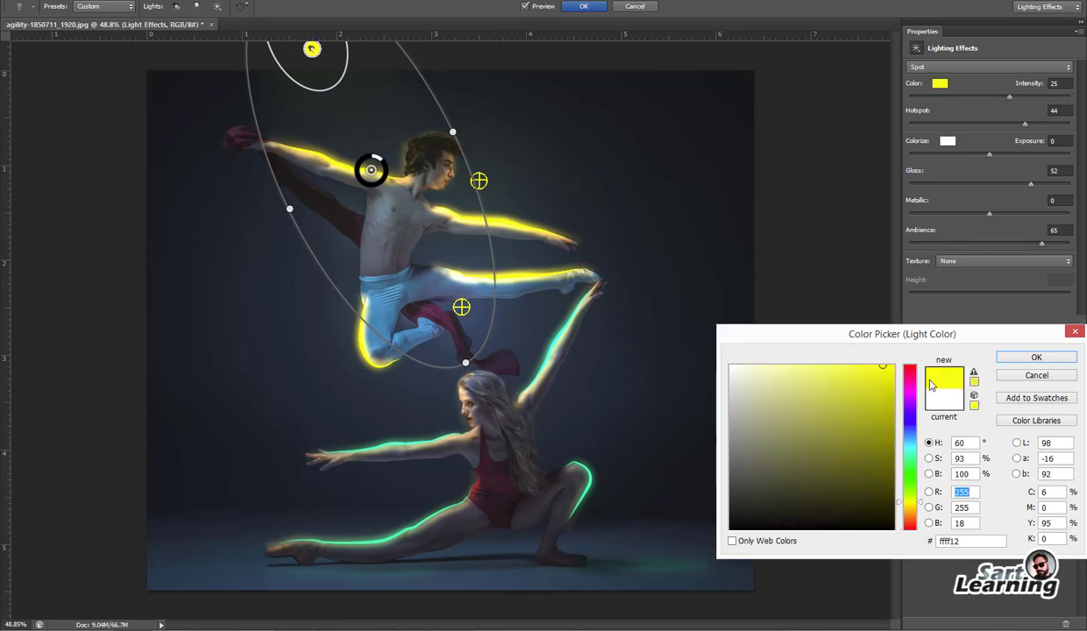
click(910, 513)
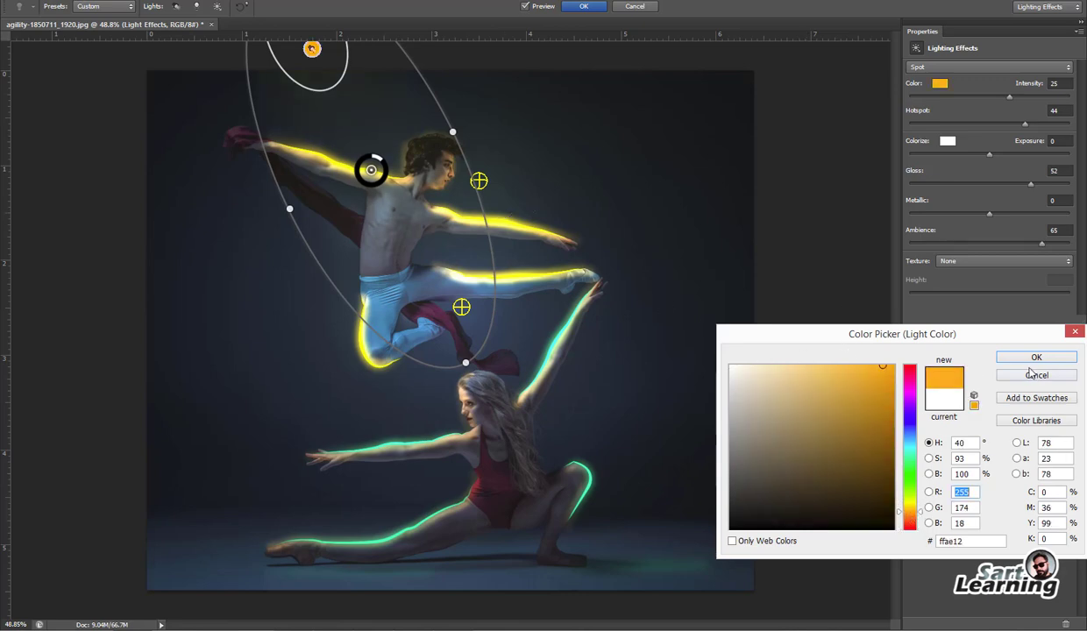
click(1001, 357)
mouse_move(1010, 97)
mouse_down()
mouse_move(994, 96)
mouse_move(1039, 98)
mouse_up()
mouse_move(453, 131)
mouse_down()
mouse_move(455, 121)
mouse_move(485, 123)
mouse_up()
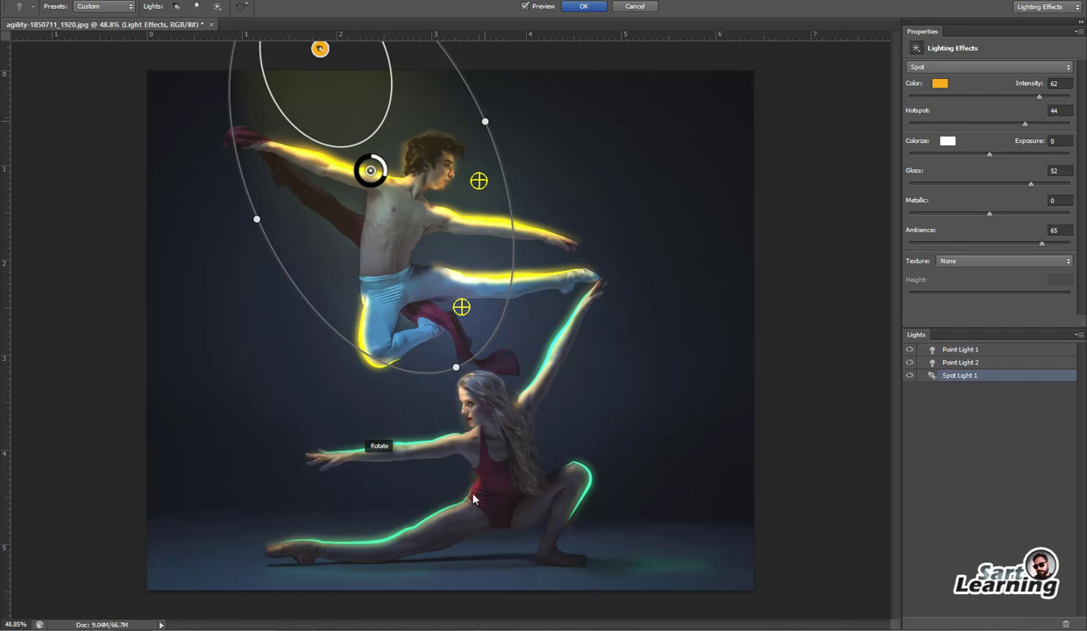
Add a second spotlight, rotating and enlarging its beam over the crouching dancer
click(176, 6)
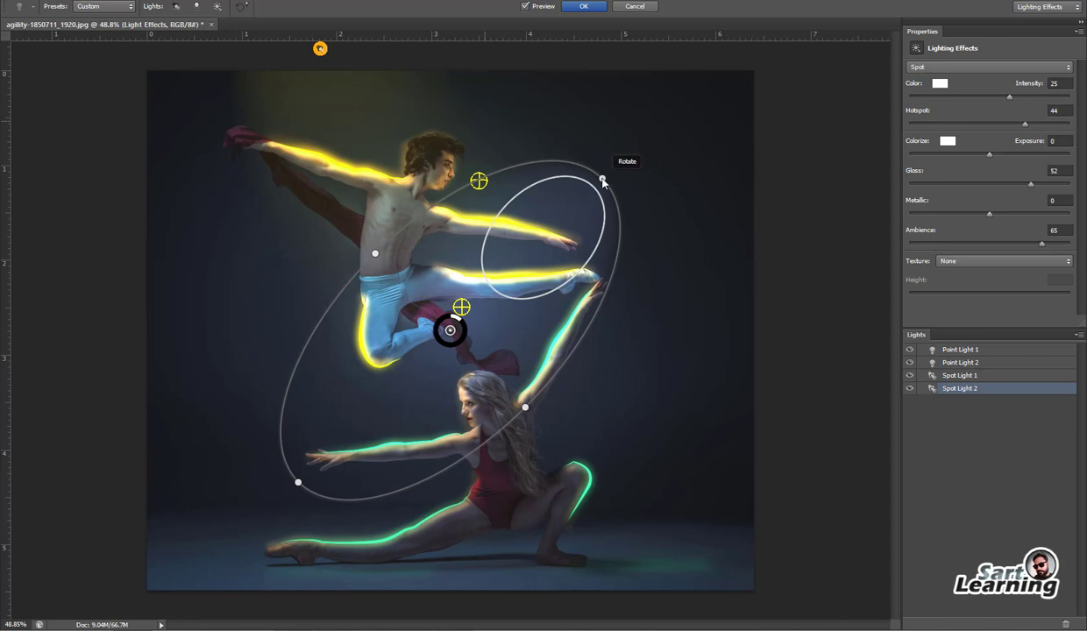
mouse_move(601, 170)
mouse_down()
mouse_move(699, 542)
mouse_move(658, 580)
mouse_up()
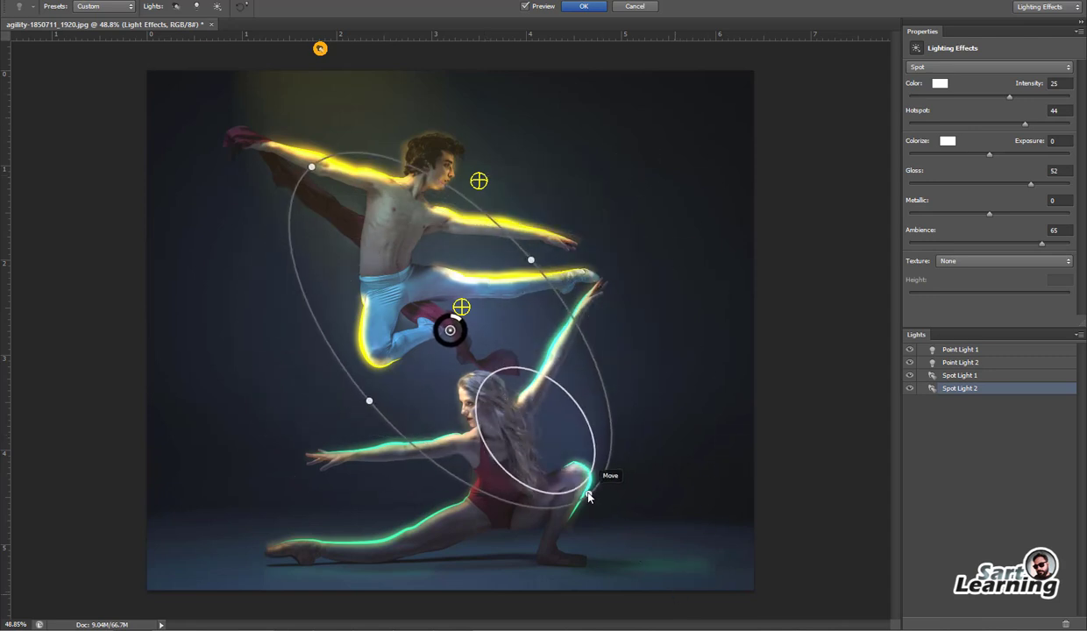
mouse_move(570, 484)
mouse_down()
mouse_move(667, 546)
mouse_move(682, 541)
mouse_move(676, 565)
mouse_up()
drag(623, 303, 656, 267)
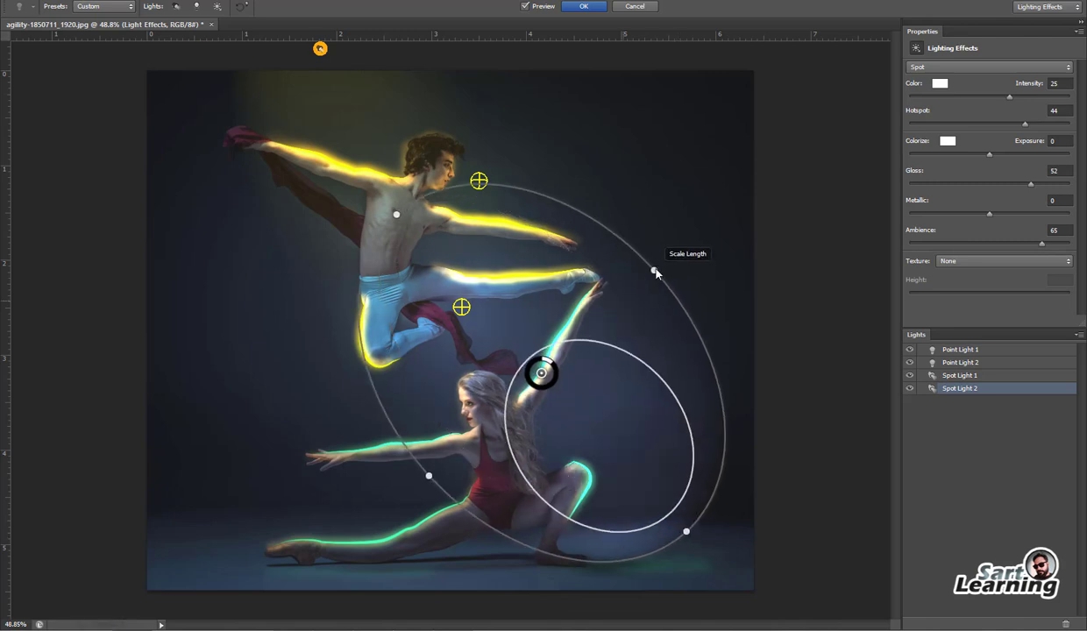
drag(619, 509, 754, 611)
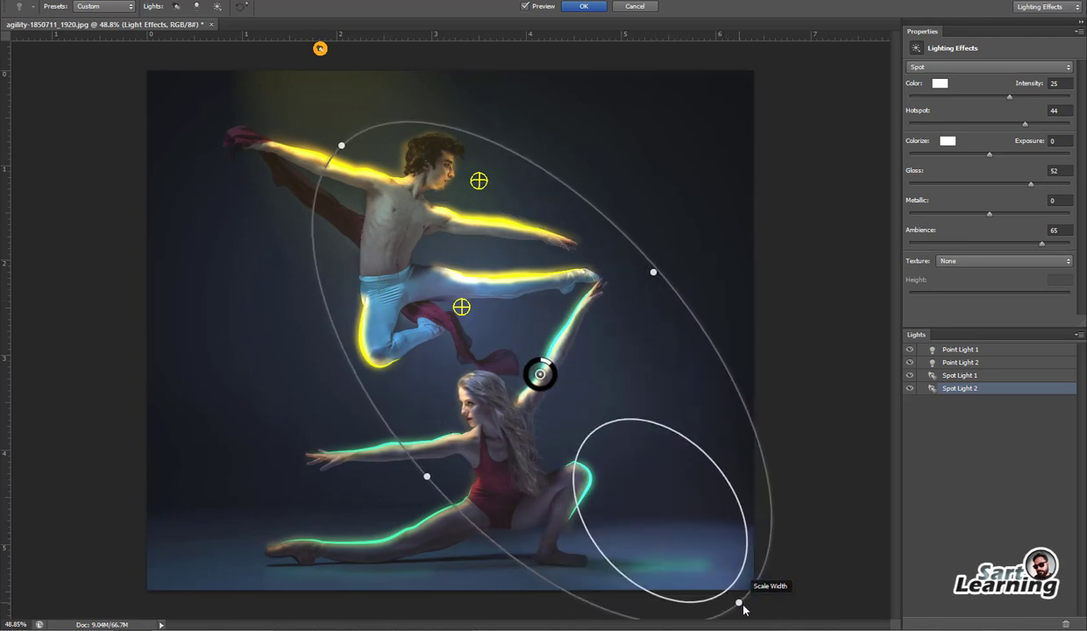
drag(543, 371, 430, 341)
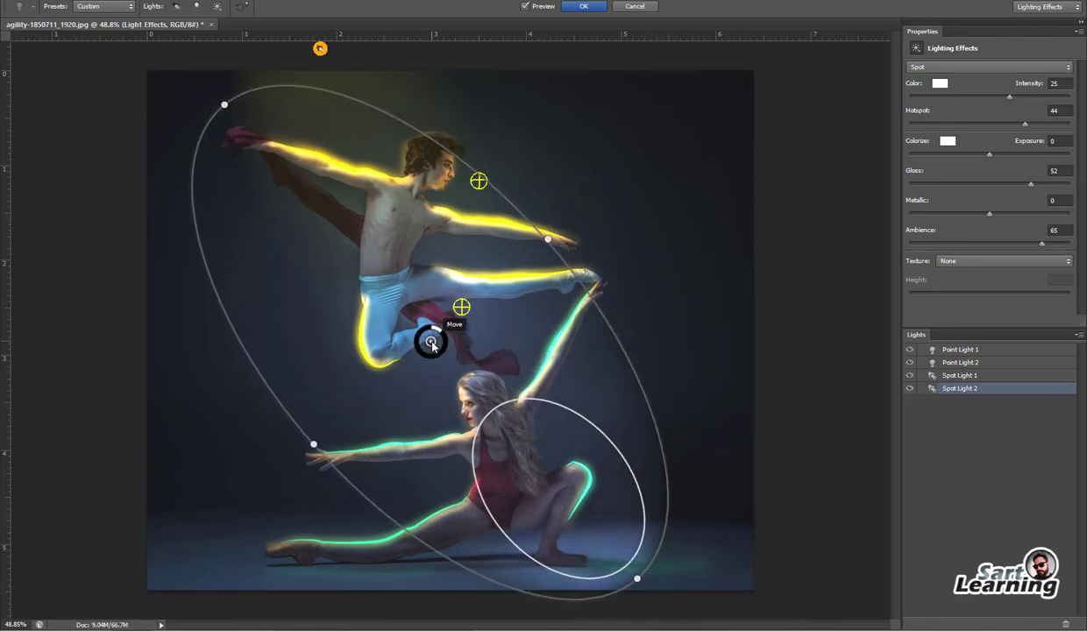
Color the second spotlight cyan (R=20, 14ffff), set intensity 15, and reshape its beam down-right
click(940, 83)
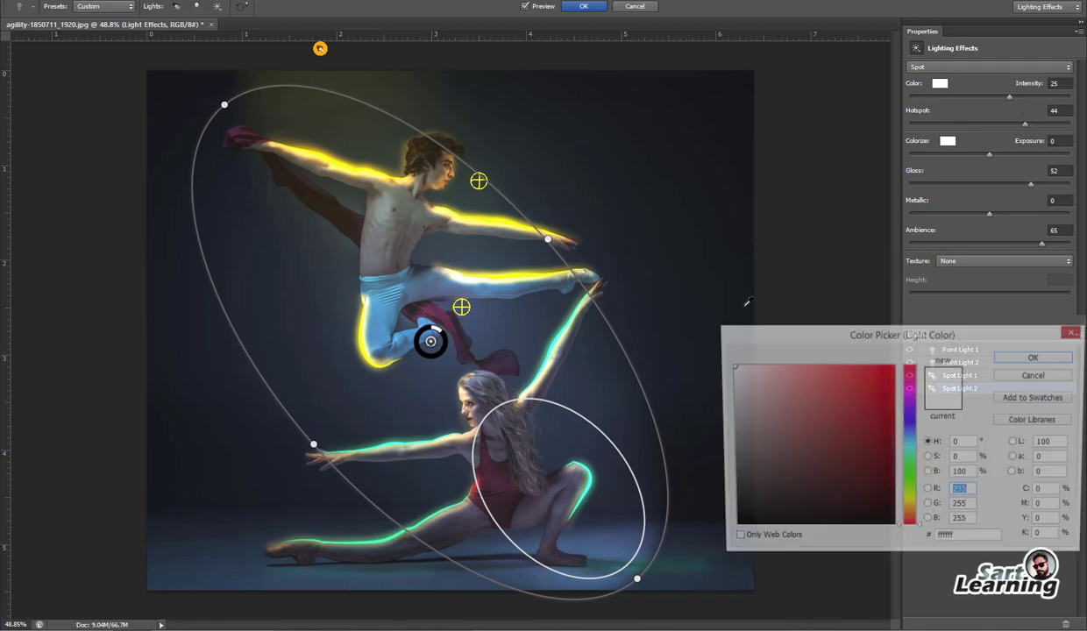
text(20)
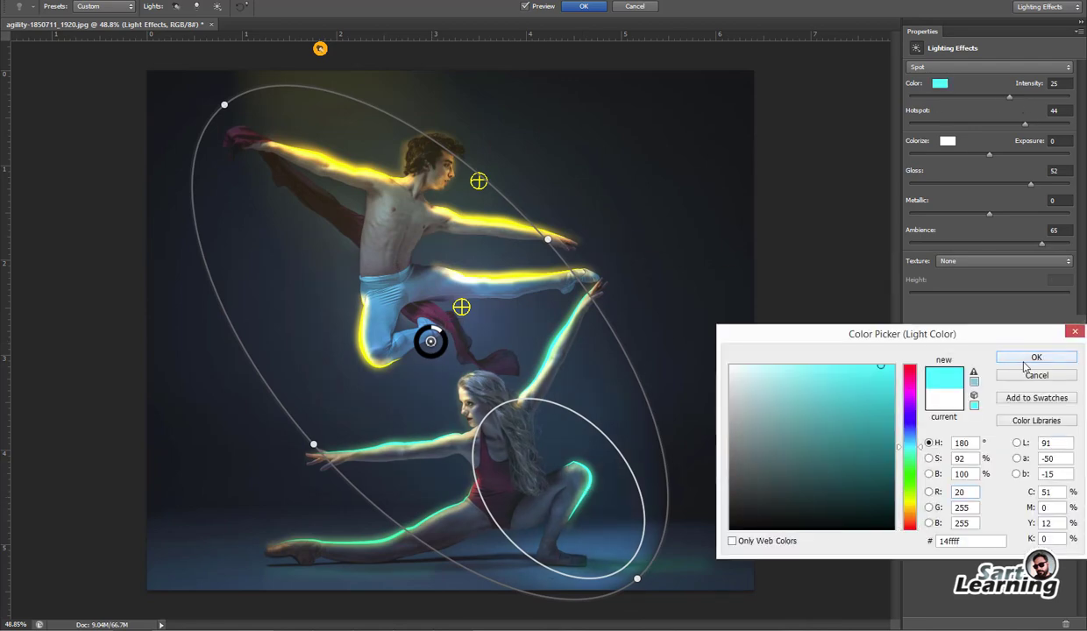
click(1000, 357)
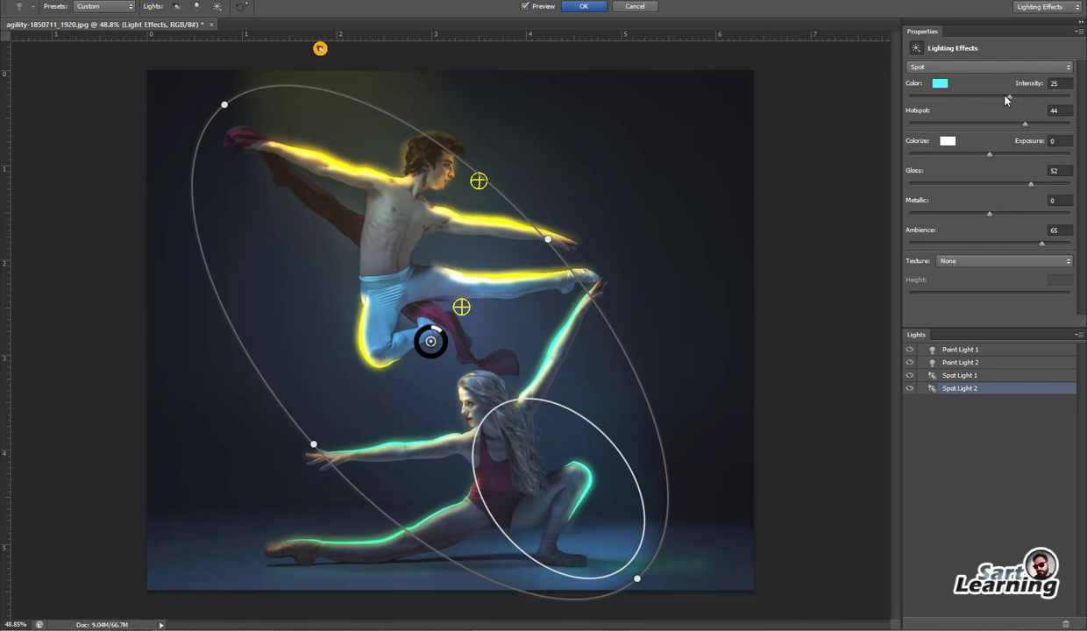
drag(1007, 97, 1003, 97)
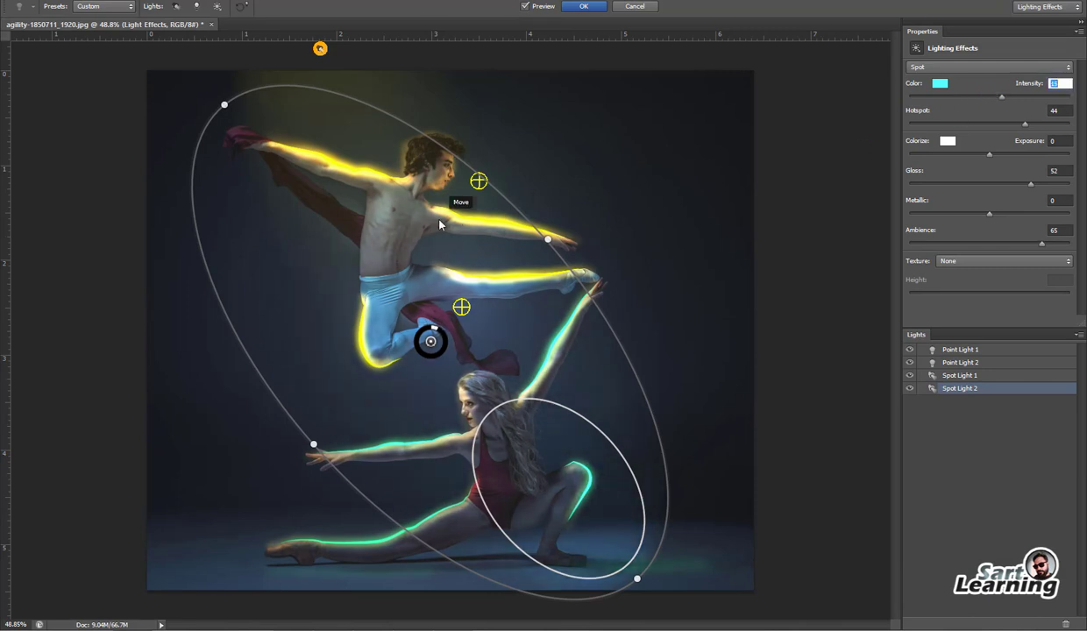
mouse_move(549, 239)
mouse_down()
mouse_move(592, 213)
mouse_move(568, 211)
mouse_up()
mouse_move(448, 372)
mouse_down()
mouse_move(456, 383)
mouse_move(520, 379)
mouse_move(618, 281)
mouse_move(666, 183)
mouse_move(467, 360)
mouse_move(747, 246)
mouse_move(602, 392)
mouse_move(591, 474)
mouse_move(486, 408)
mouse_move(621, 497)
mouse_move(518, 417)
mouse_move(578, 461)
mouse_move(543, 420)
mouse_move(554, 438)
mouse_up()
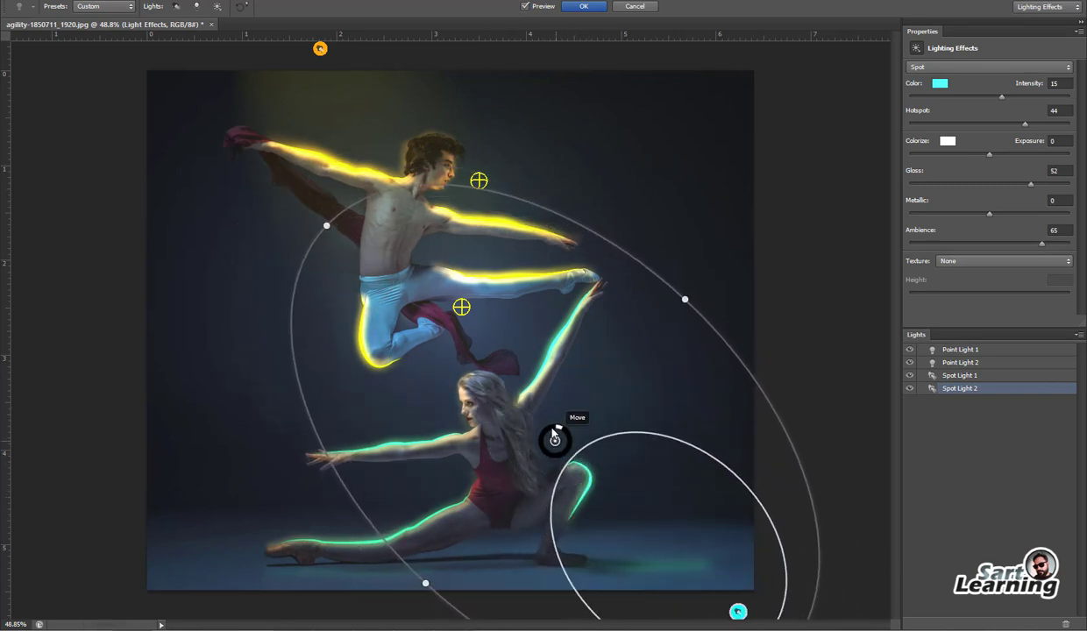
Move the yellow point light to the upper right, apply Lighting Effects to Layer 5, and compare
click(319, 48)
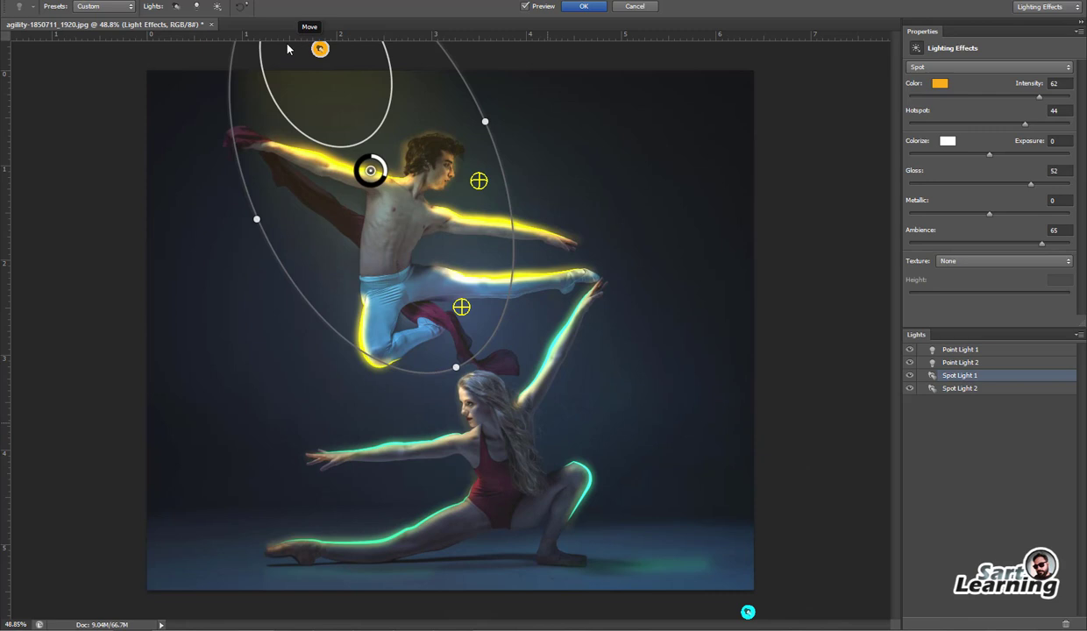
click(479, 181)
mouse_move(478, 179)
mouse_down()
mouse_move(554, 190)
mouse_move(641, 148)
mouse_move(447, 190)
mouse_move(606, 161)
mouse_move(614, 145)
mouse_move(573, 161)
mouse_up()
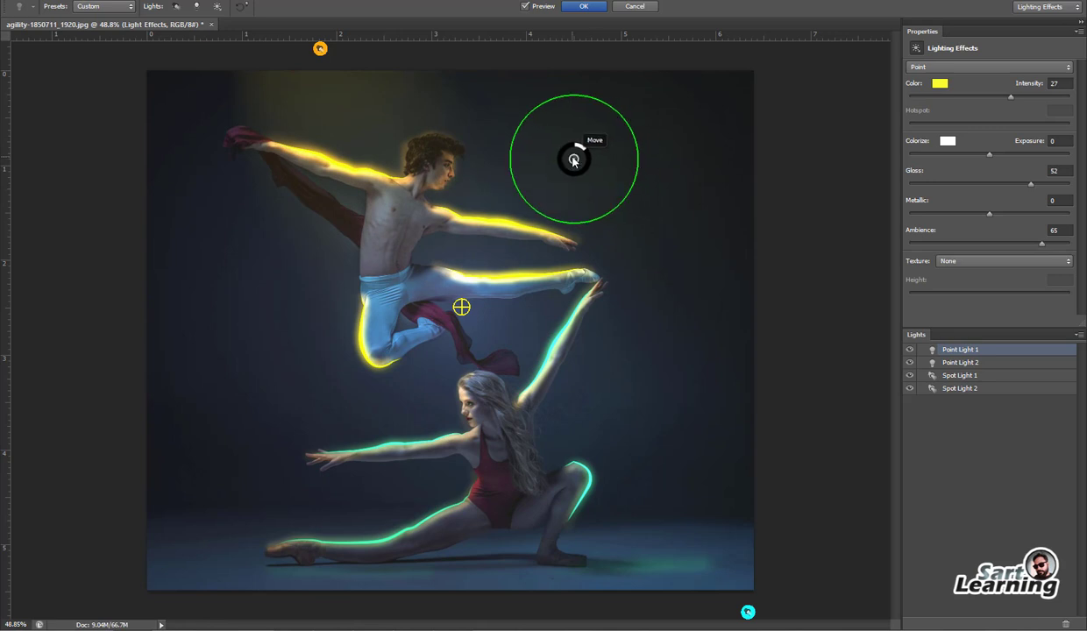
click(581, 7)
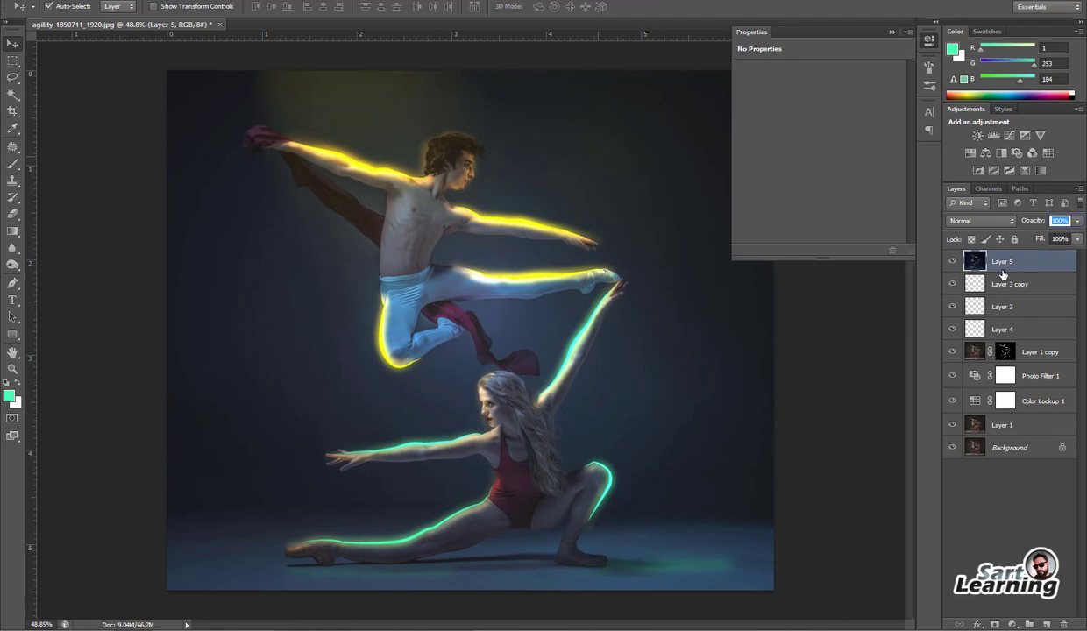
click(953, 263)
click(953, 263)
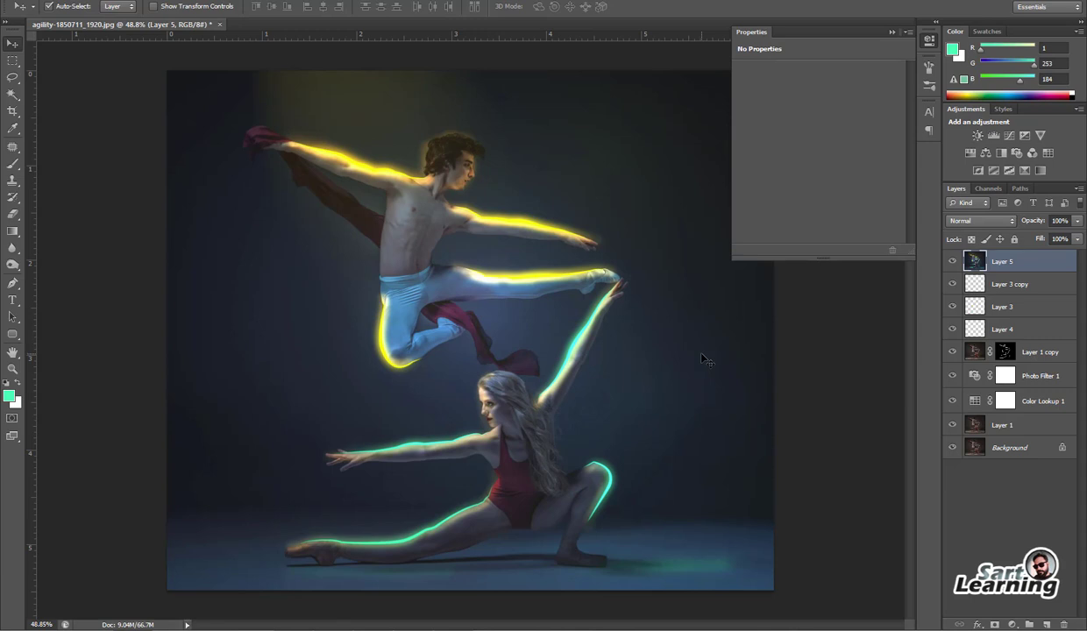
Add a Brightness/Contrast layer at brightness 7, contrast 37, then a Vibrance layer at +21
click(1011, 625)
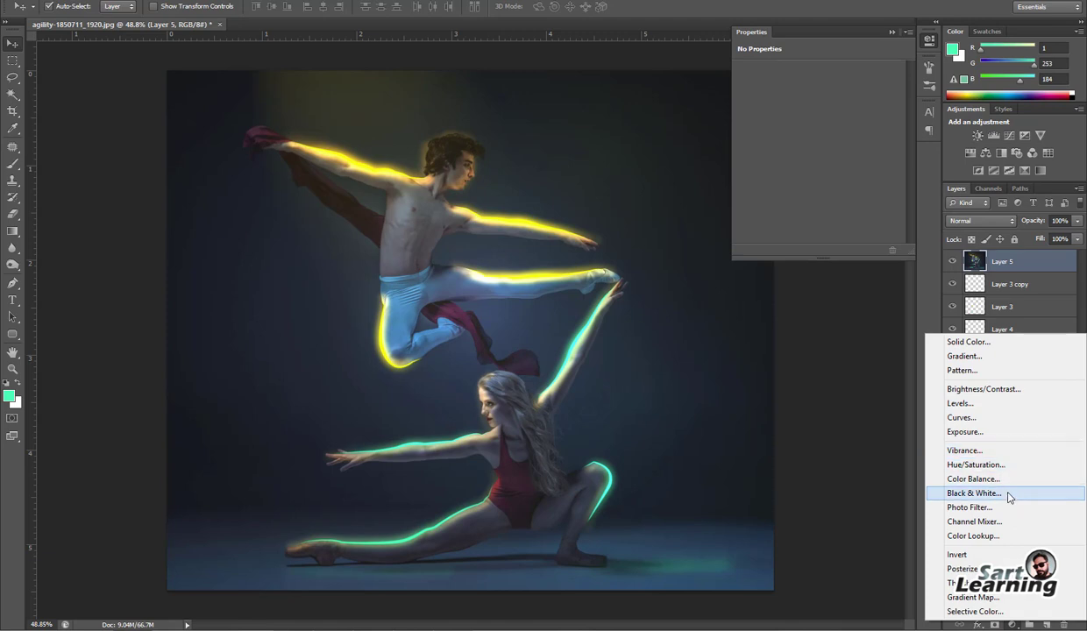
click(1006, 389)
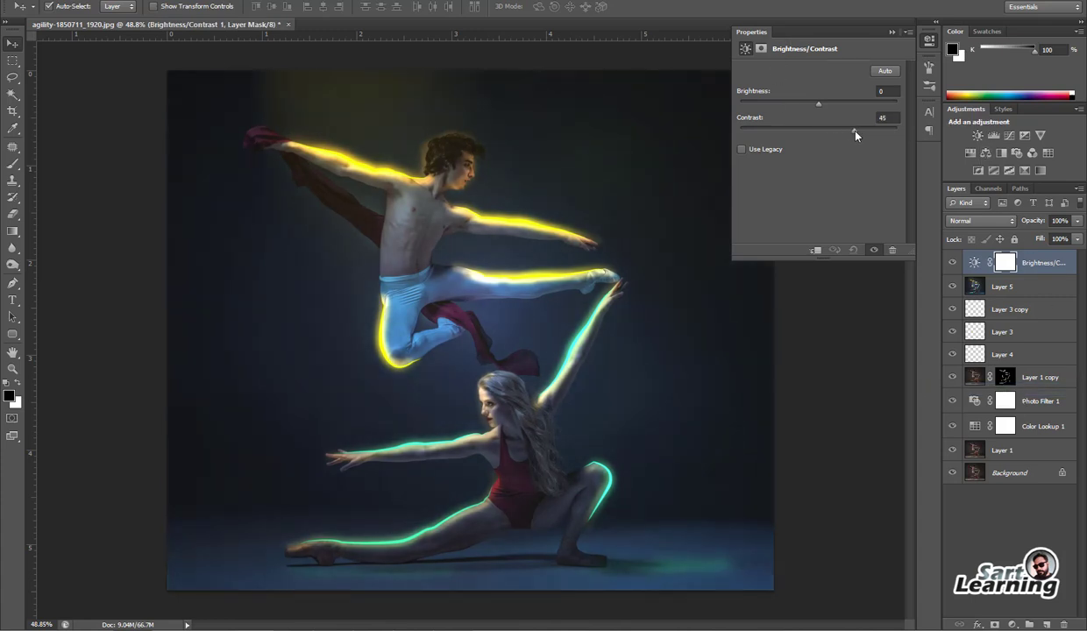
mouse_move(842, 131)
mouse_down()
mouse_move(810, 103)
mouse_move(825, 107)
mouse_up()
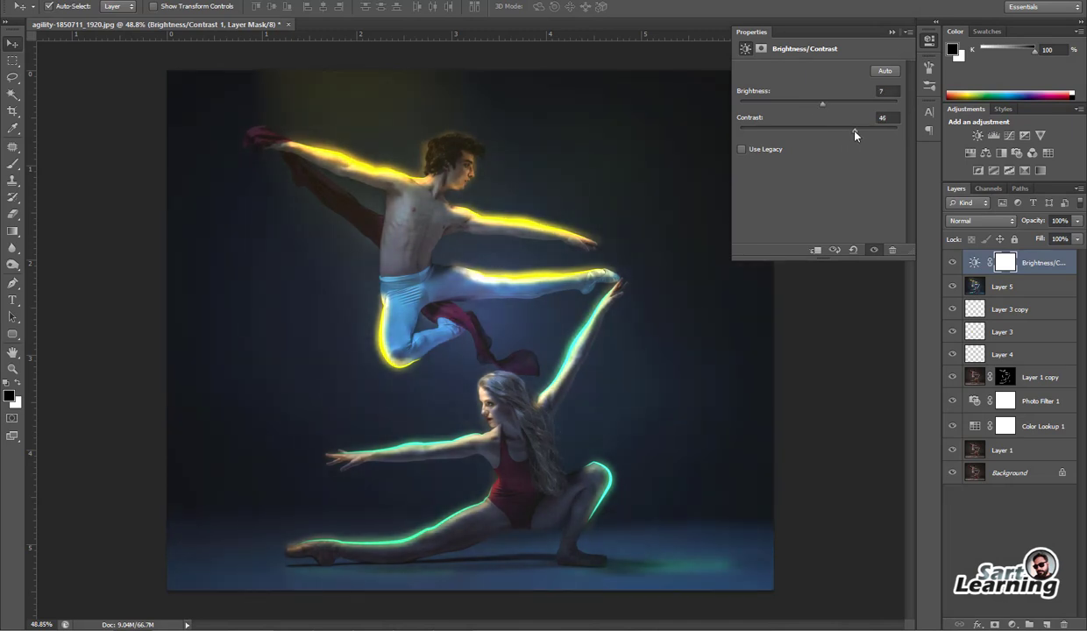
click(1013, 625)
click(964, 453)
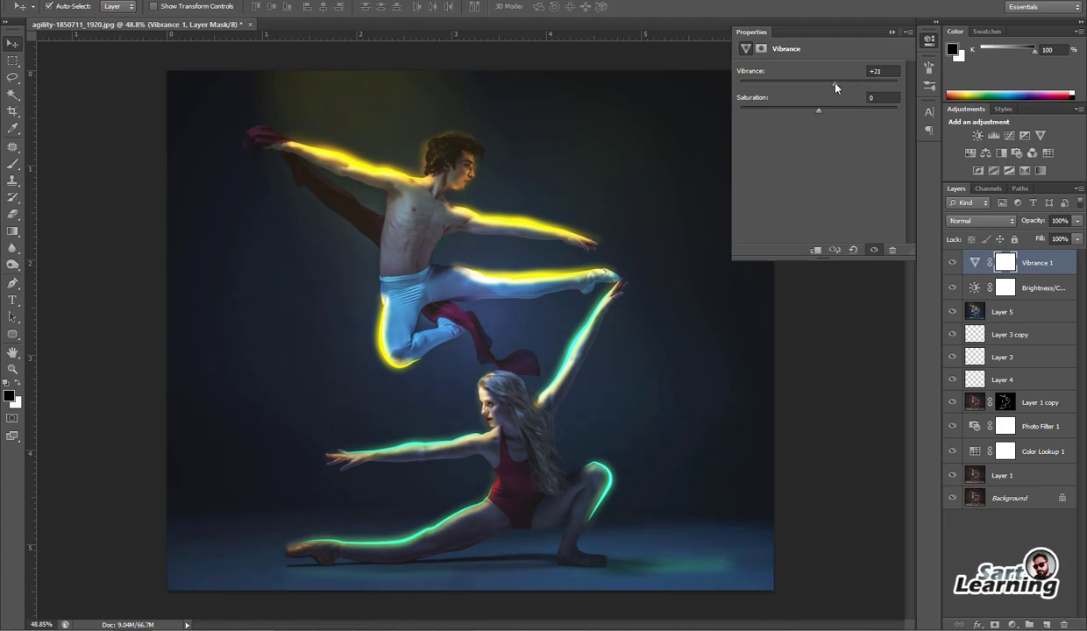
Select Layer 3, toggle Layer 5 to compare, and drag Layer 3 above Vibrance 1
click(1015, 380)
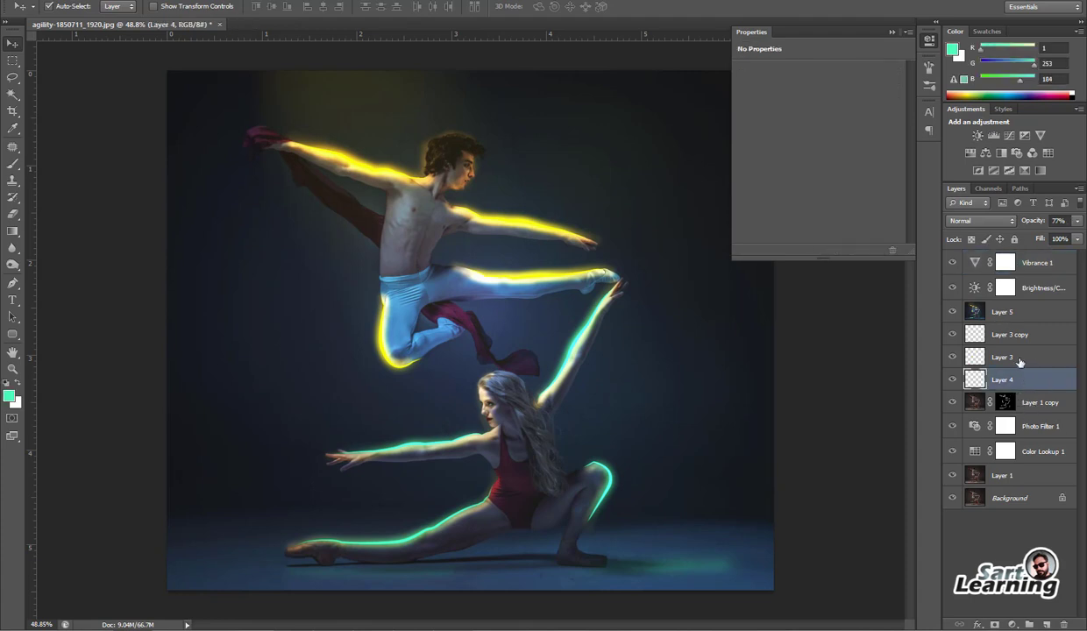
shift+click(1017, 356)
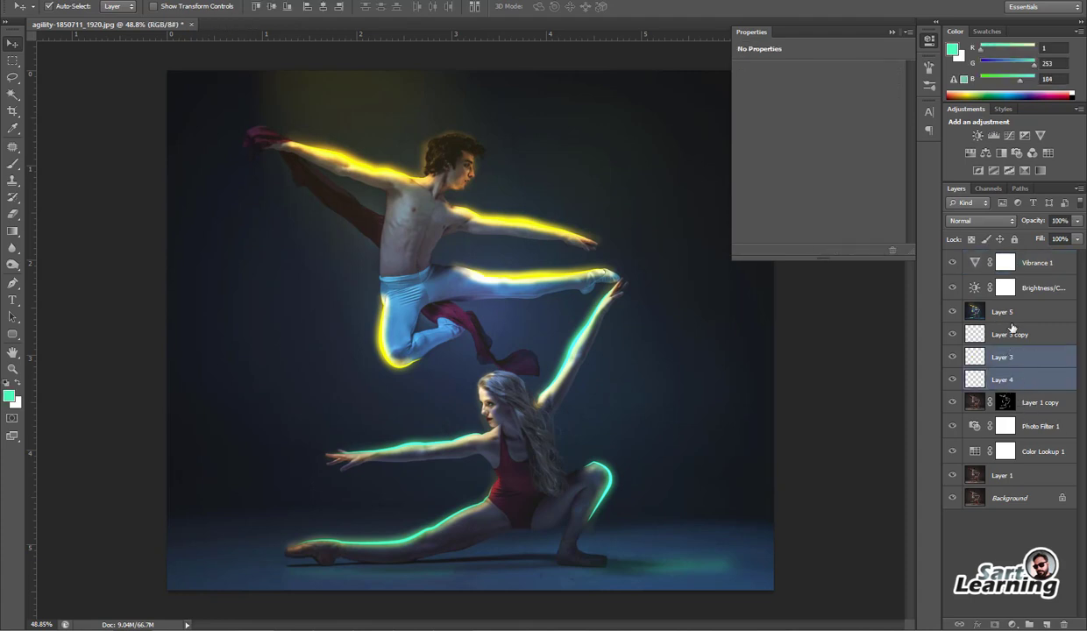
click(1019, 357)
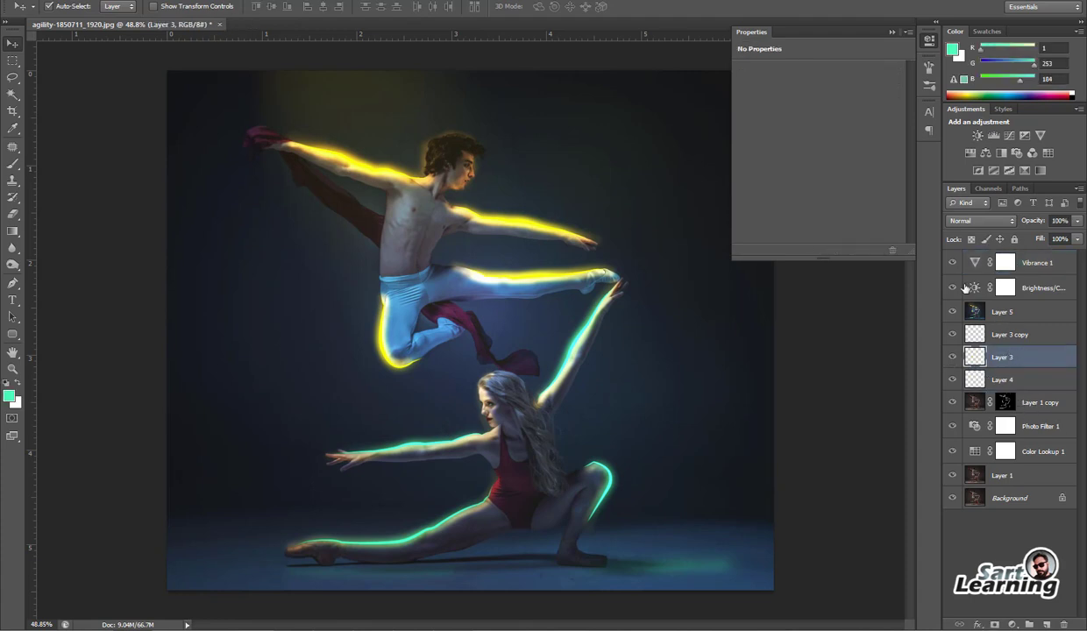
click(954, 313)
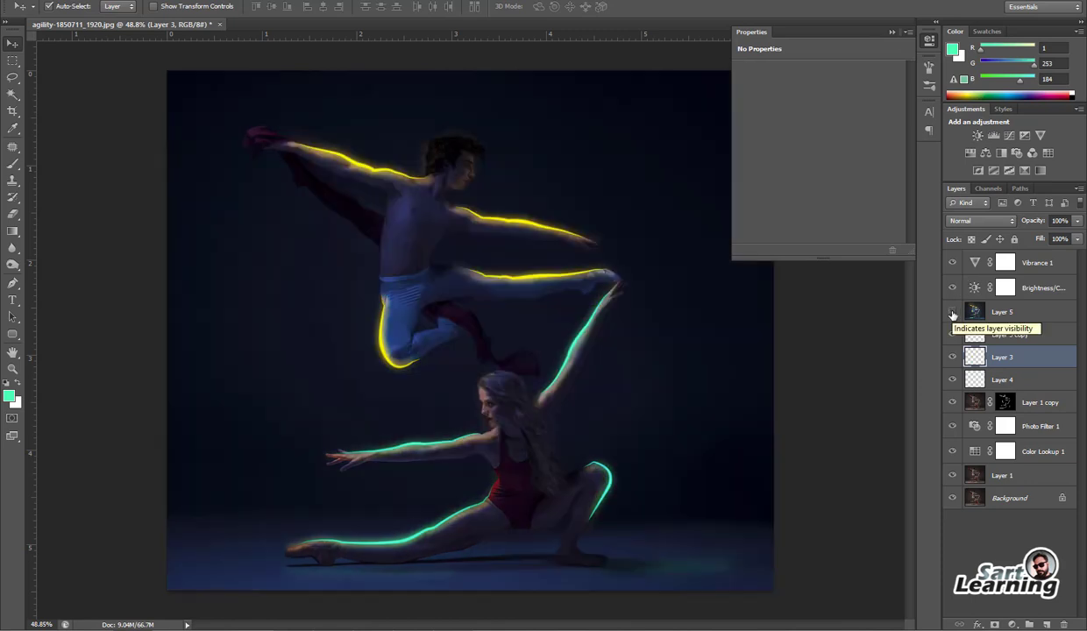
click(953, 312)
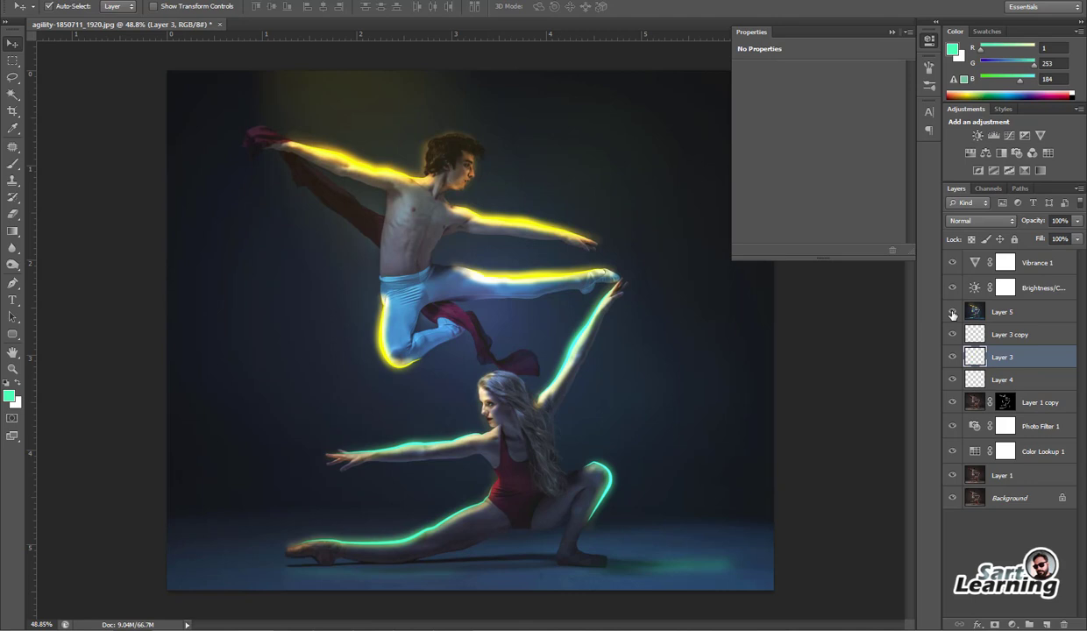
click(953, 312)
drag(1022, 360, 1027, 256)
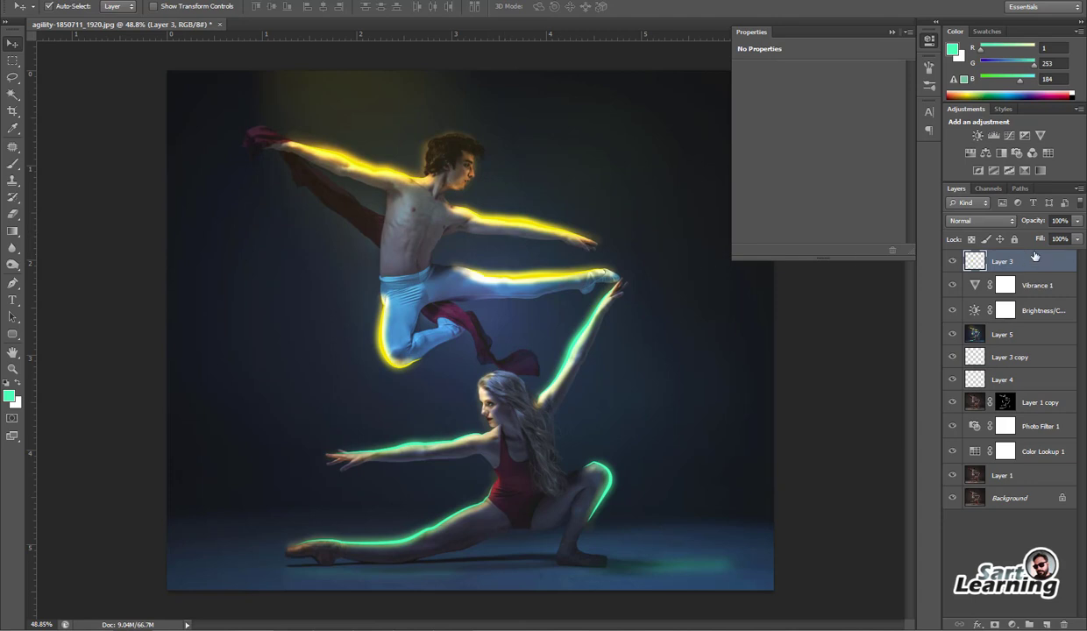
key(ctrl+u)
Shift Layer 3's hue to +6 and raise its lightness substantially in Hue/Saturation
mouse_move(225, 116)
mouse_down()
mouse_move(194, 117)
mouse_move(235, 117)
mouse_up()
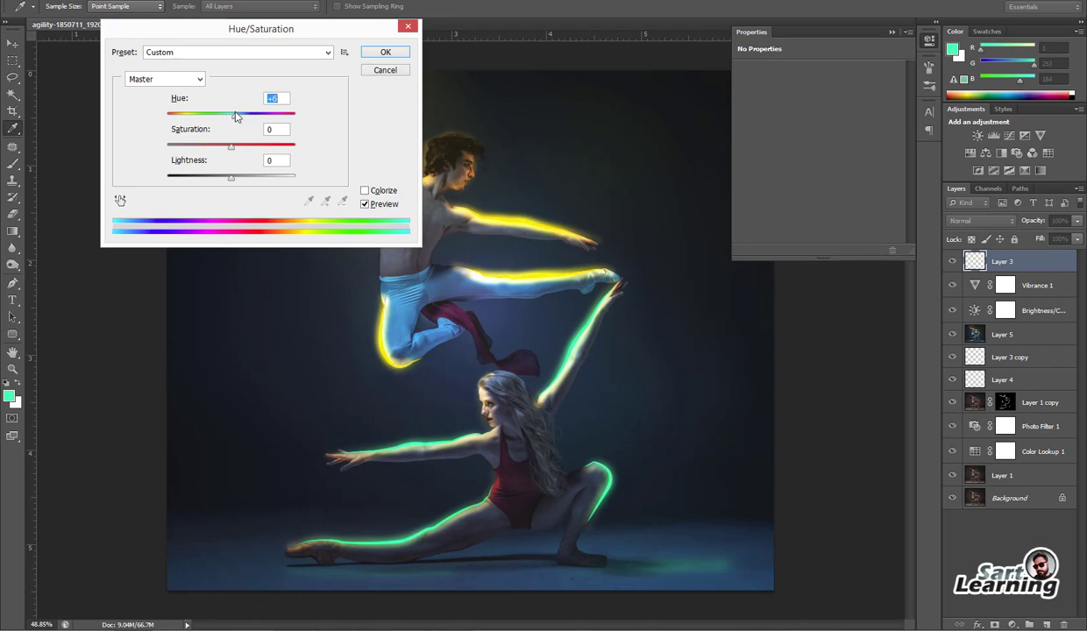
mouse_move(241, 178)
mouse_down()
mouse_move(316, 193)
mouse_move(286, 186)
mouse_up()
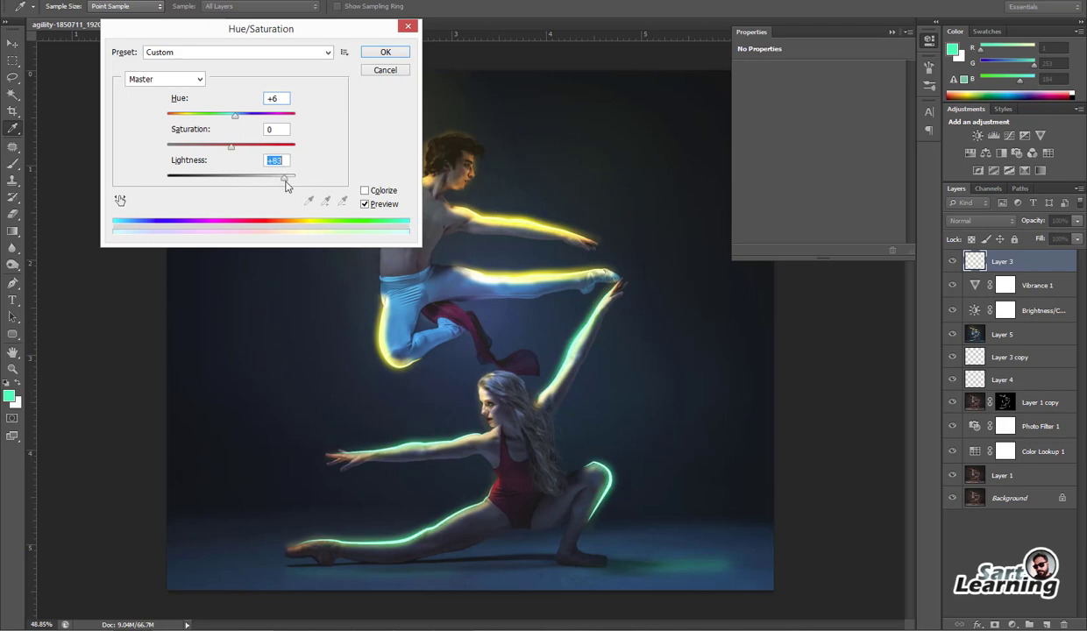
click(385, 52)
key(v)
scroll(536, 278, up, 2)
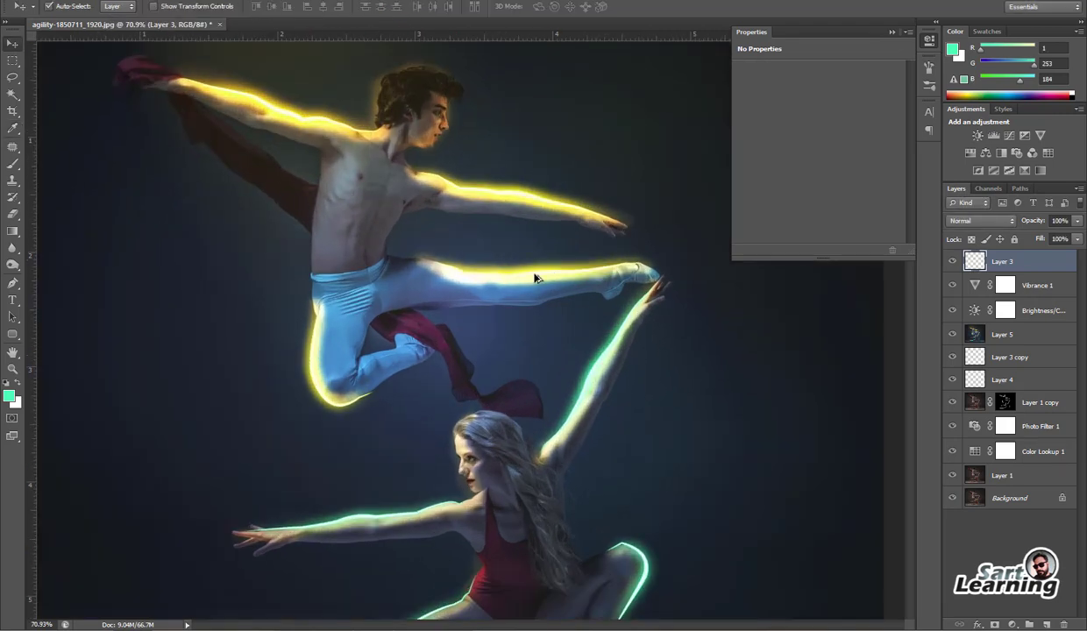
scroll(647, 294, down, 1)
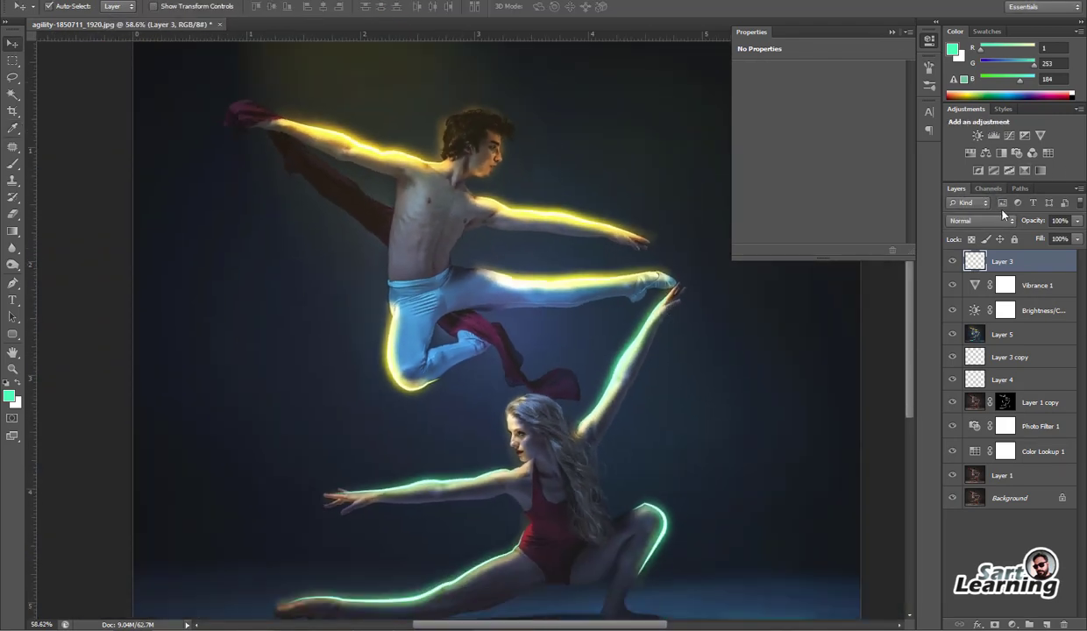
Lower Layer 3's opacity to 61% to dim the glows
mouse_move(1031, 220)
mouse_down()
mouse_move(1002, 221)
mouse_move(1012, 221)
mouse_up()
scroll(598, 284, down, 3)
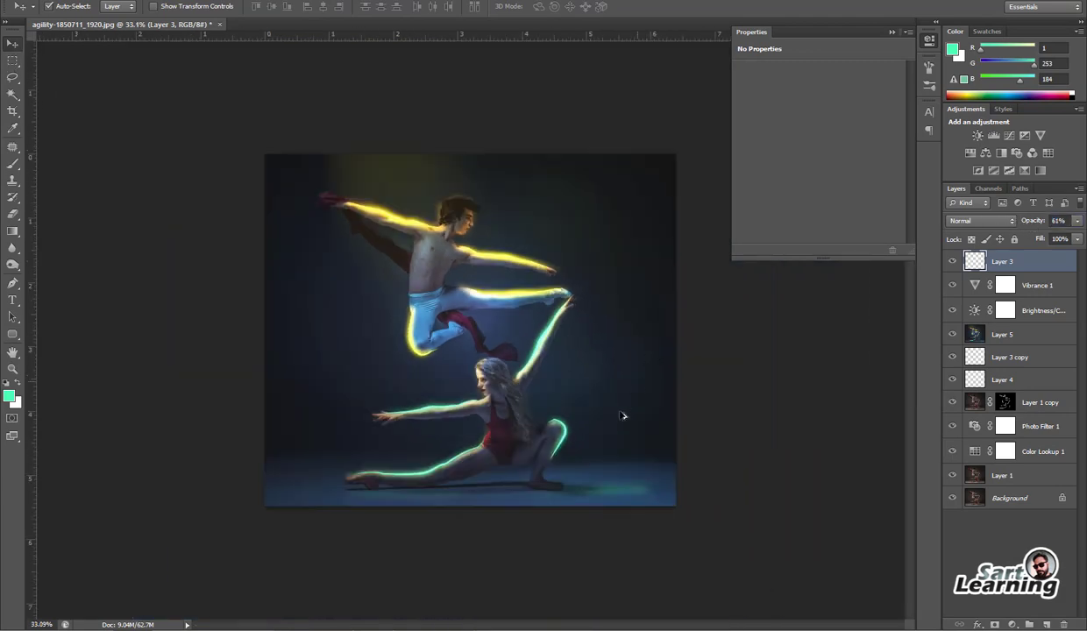
scroll(539, 388, up, 1)
scroll(443, 370, up, 1)
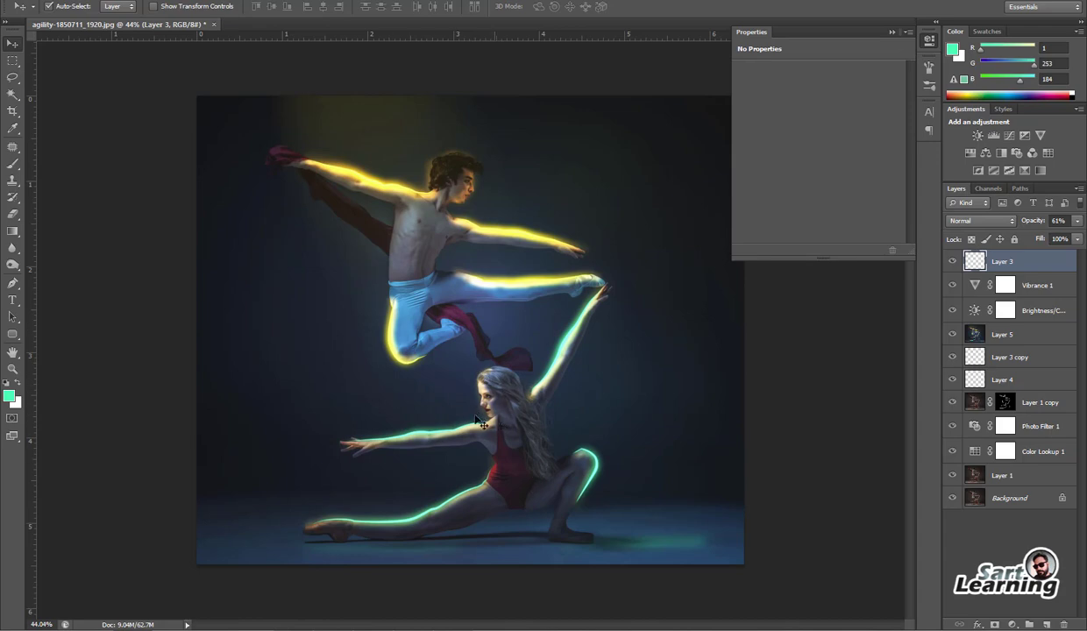
scroll(500, 435, up, 3)
scroll(499, 450, up, 3)
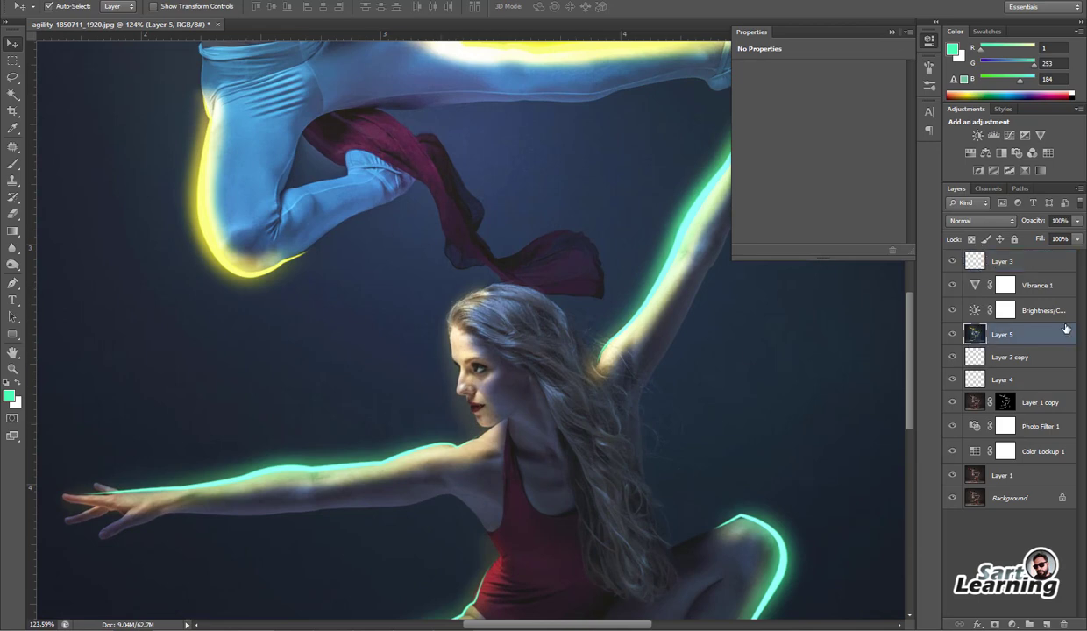
Paint a soft sampled-cyan glow around the woman's face and neck, erasing the excess
click(1008, 328)
click(986, 280)
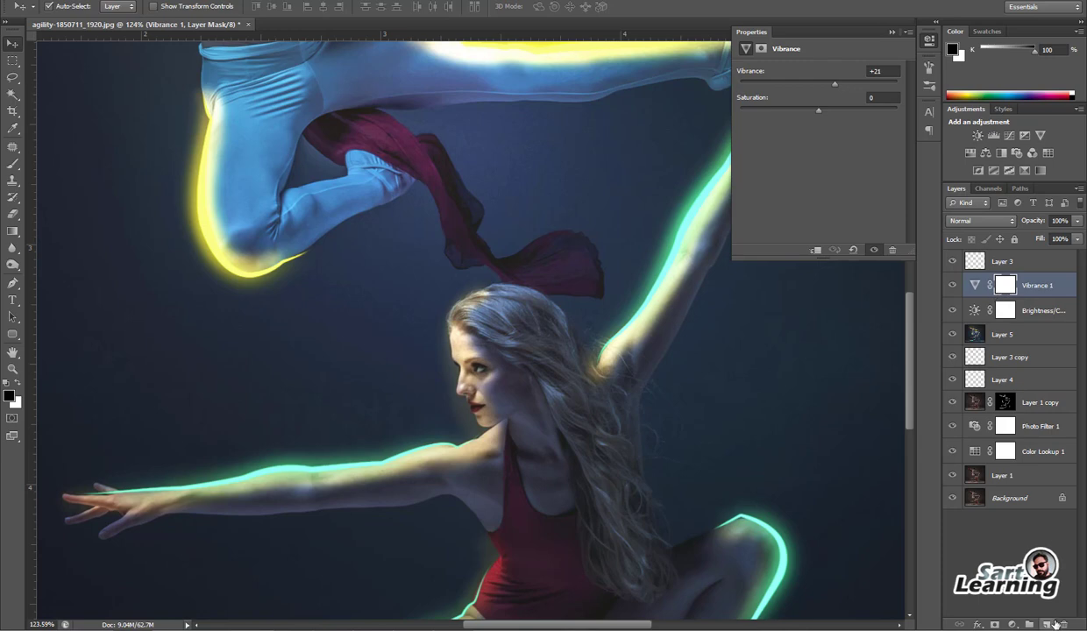
key(b)
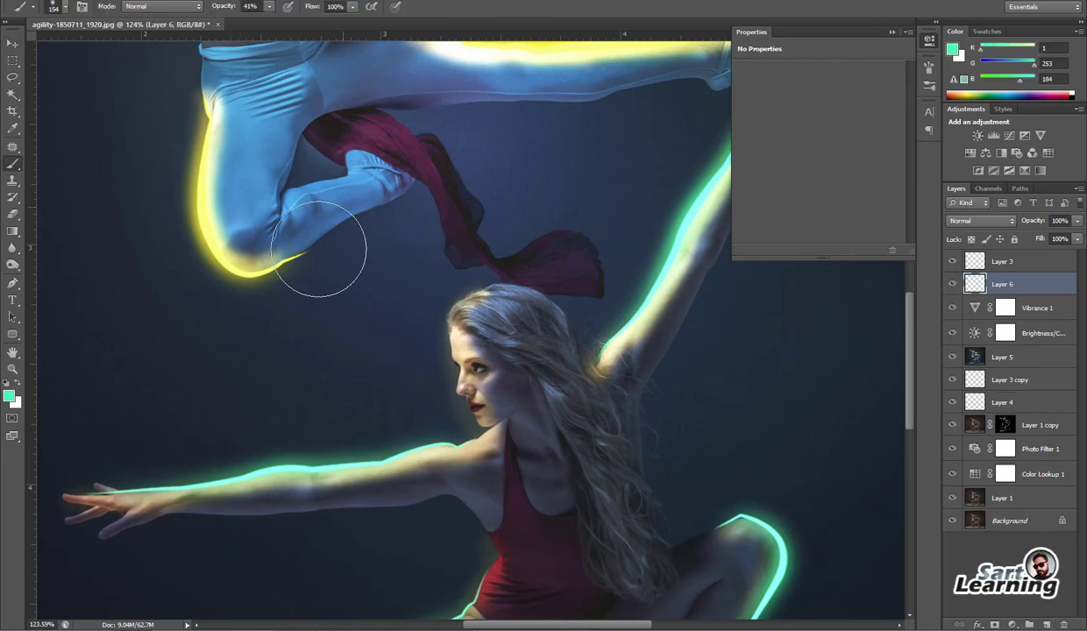
alt+click(395, 438)
drag(447, 343, 461, 401)
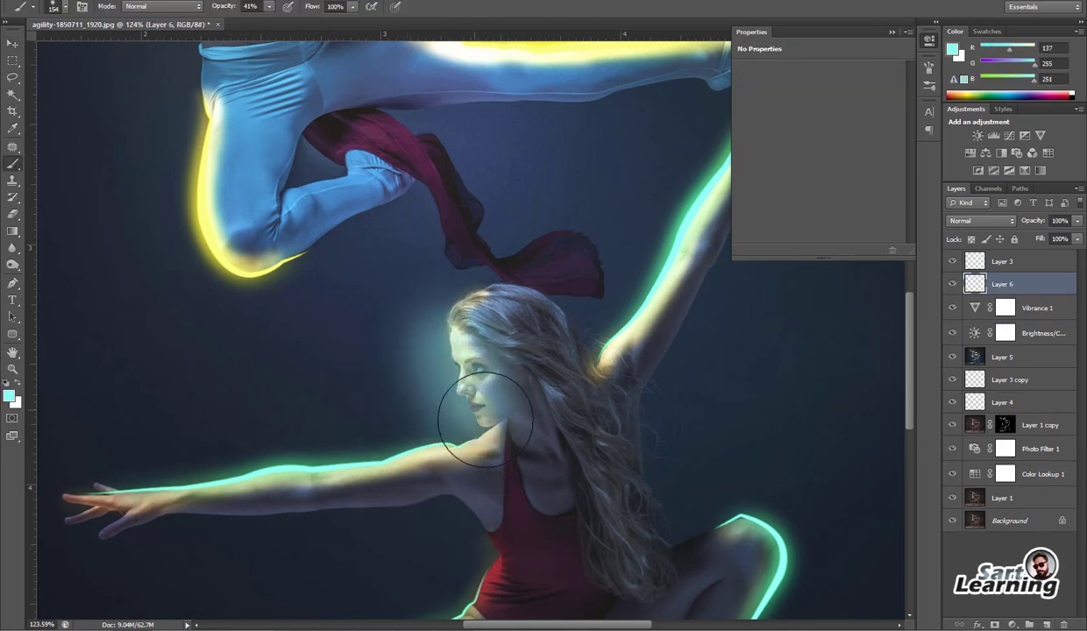
key(e)
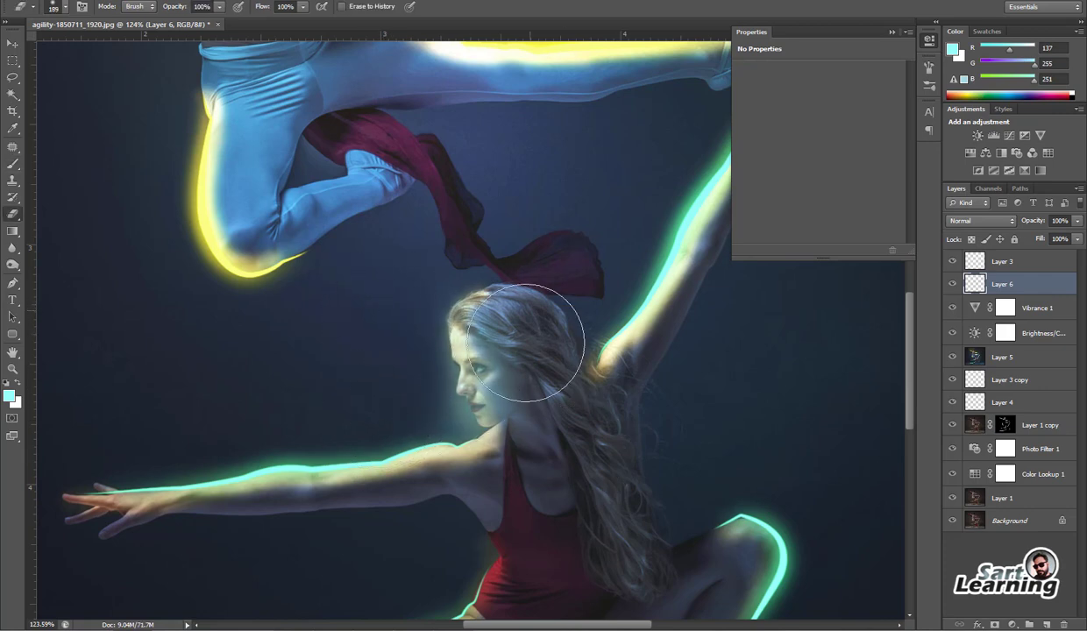
drag(558, 340, 573, 412)
scroll(670, 515, down, 1)
scroll(736, 583, down, 3)
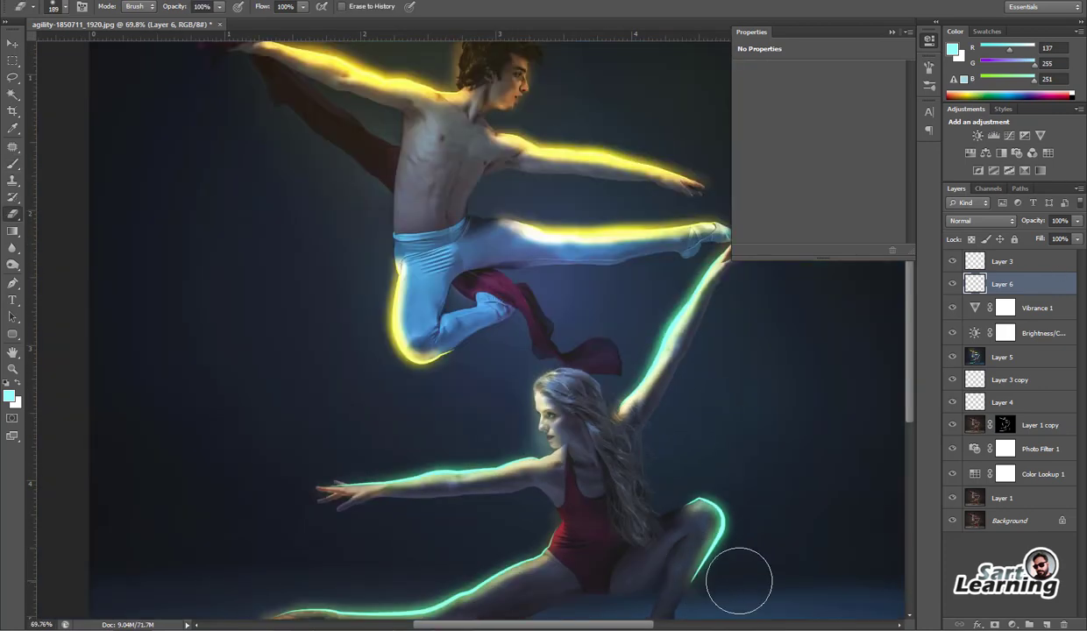
scroll(740, 581, down, 1)
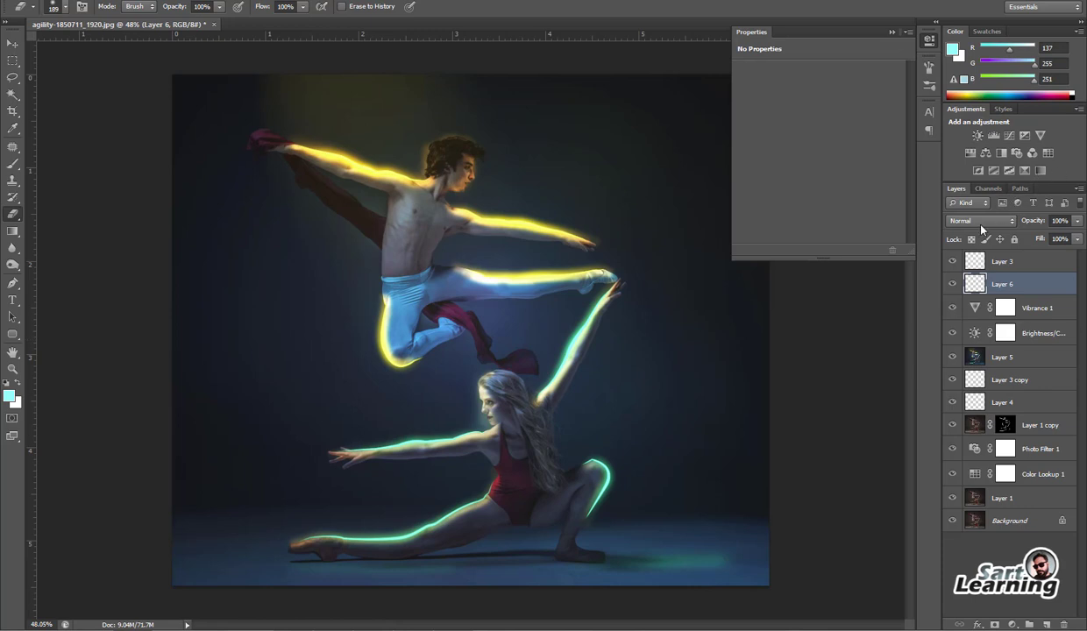
Set the Layer 6 glow layer's blend mode to Lighten
click(981, 221)
key(Down)
key(Down)
key(Down)
key(Return)
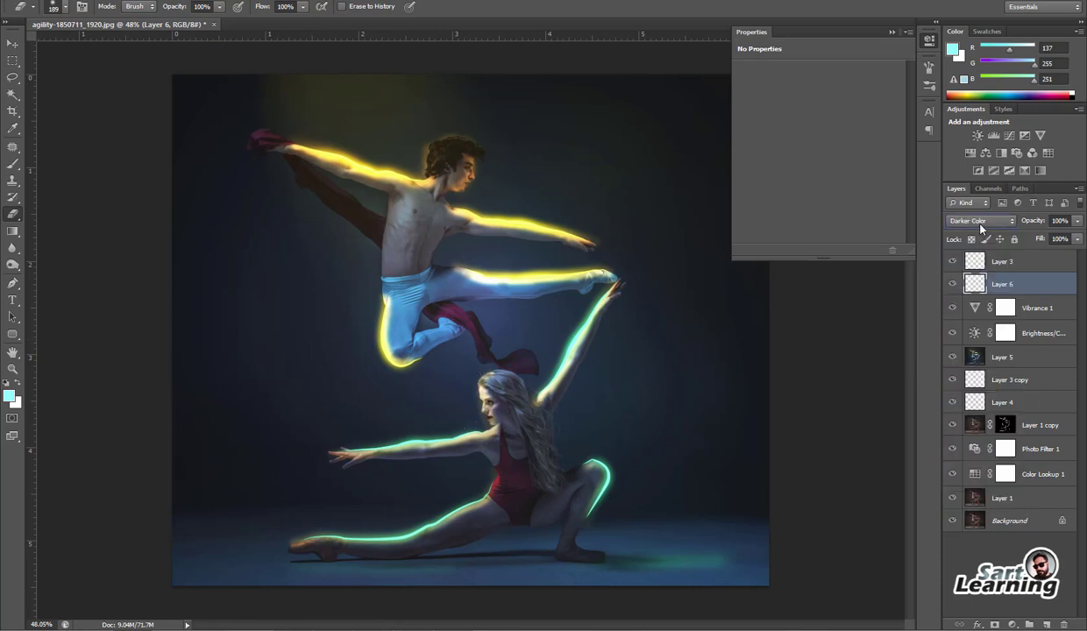
key(Down)
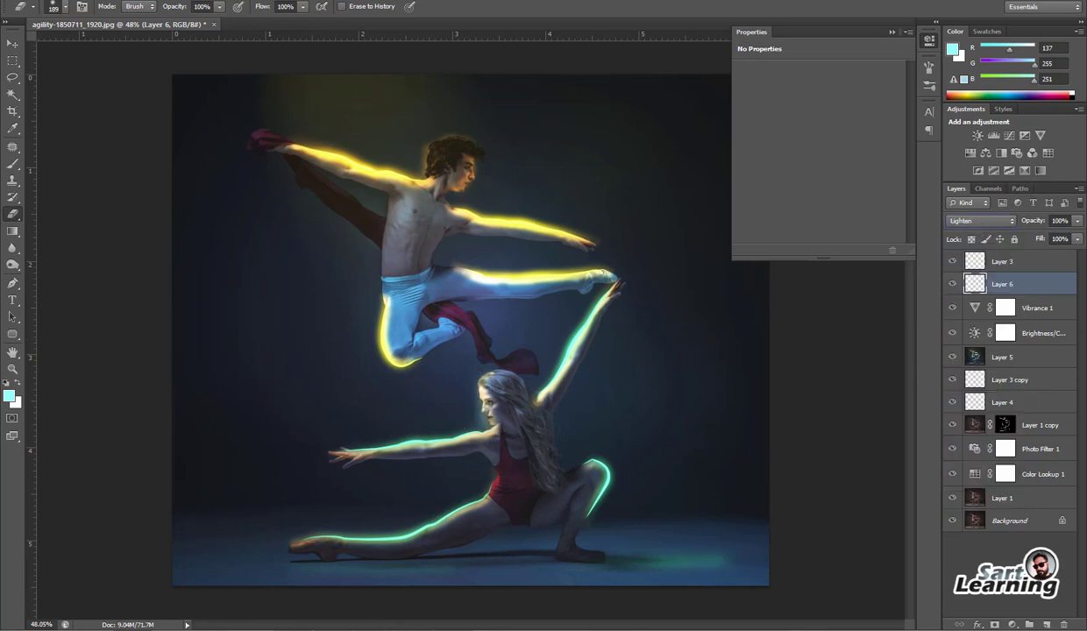
key(v)
scroll(653, 368, down, 3)
scroll(630, 379, up, 2)
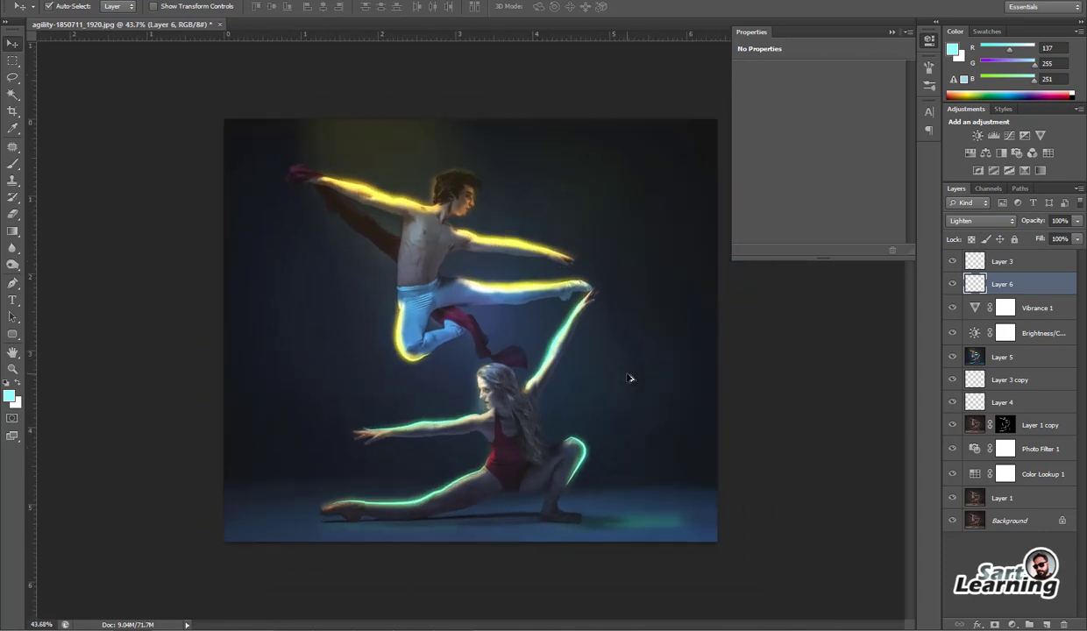
scroll(630, 379, up, 1)
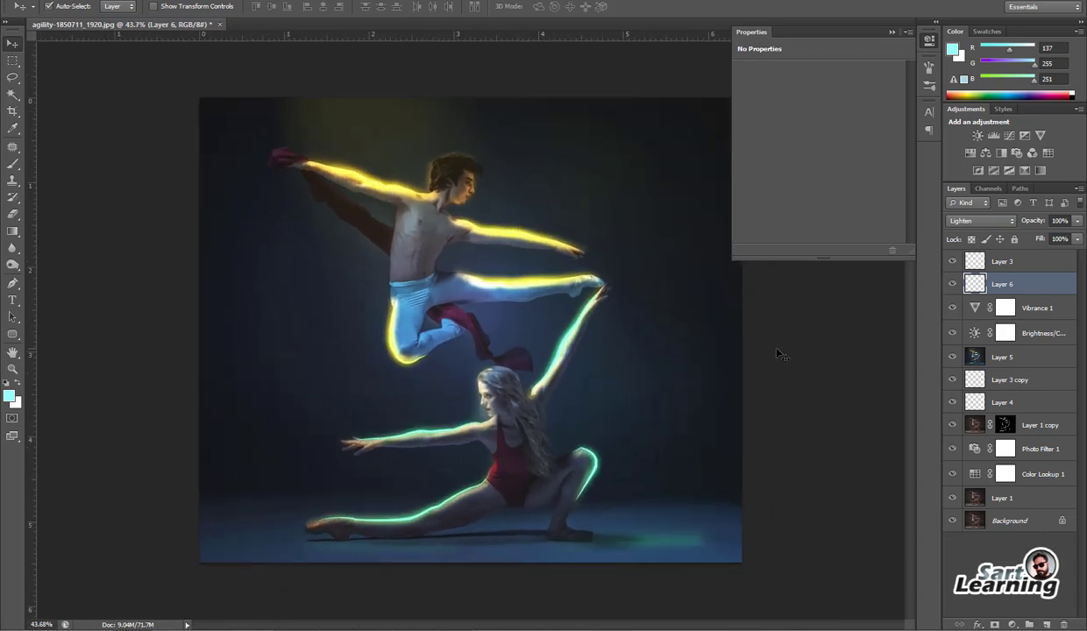
key(ctrl+a)
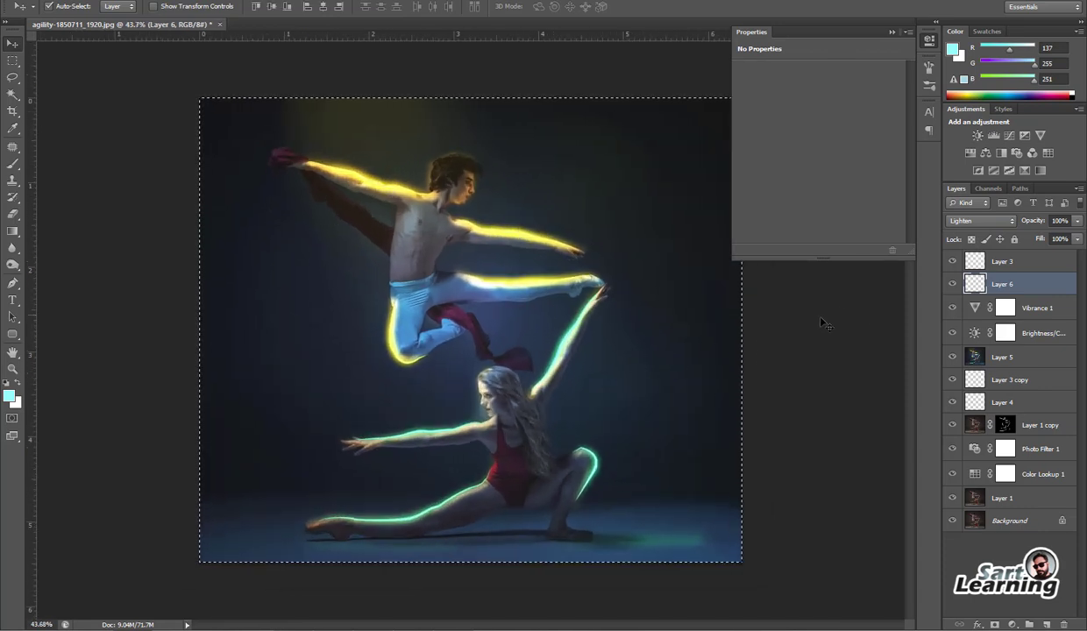
key(ctrl+d)
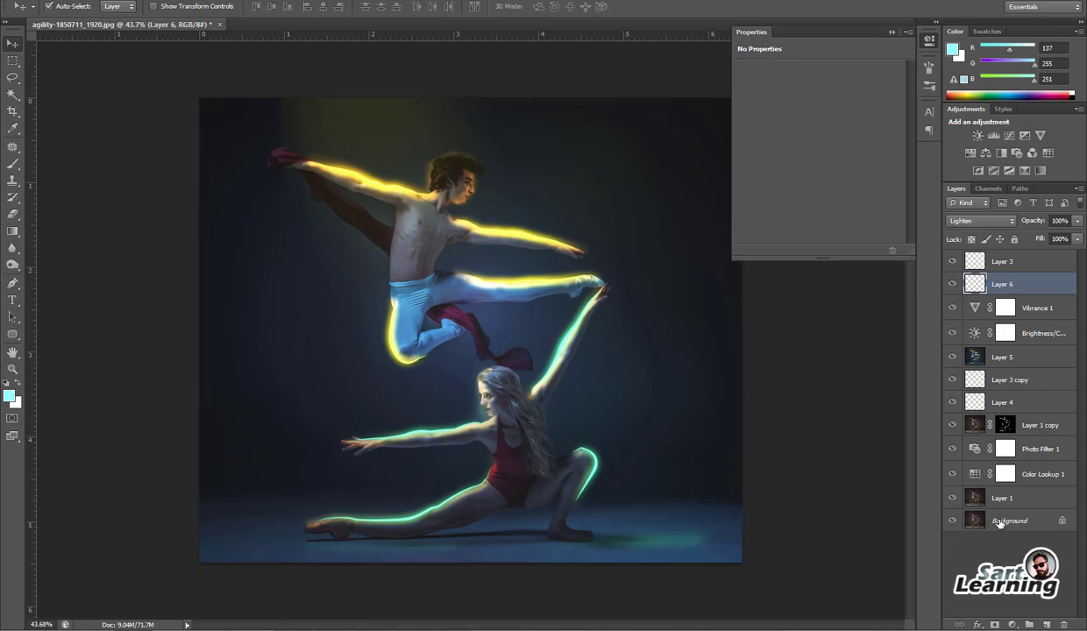
Stamp all visible edits into a new merged Layer 7
click(1016, 500)
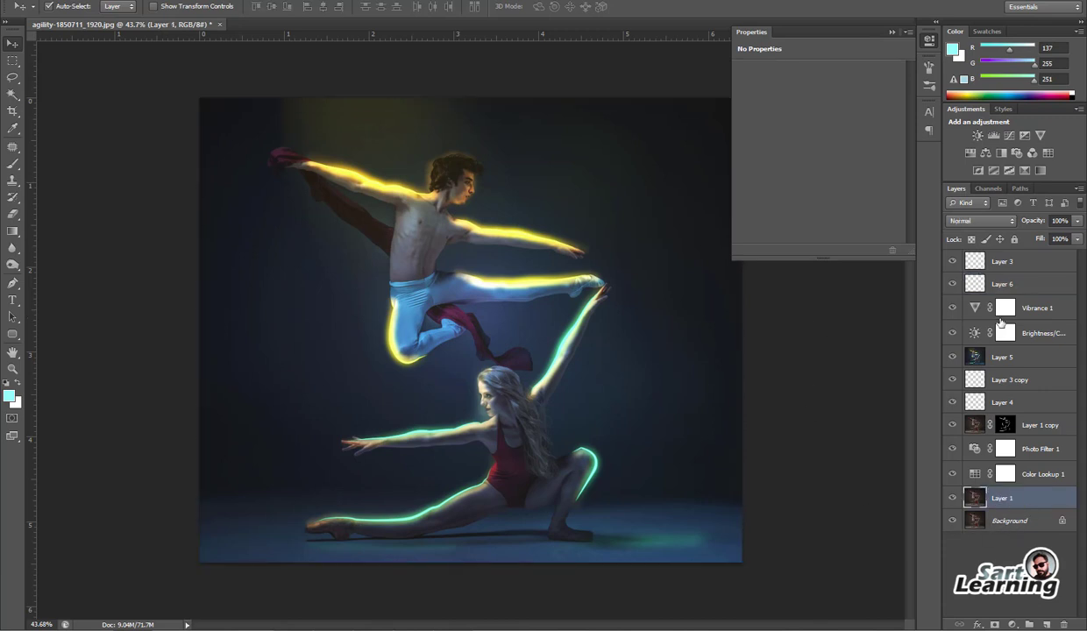
click(971, 253)
key(ctrl+shift+alt+e)
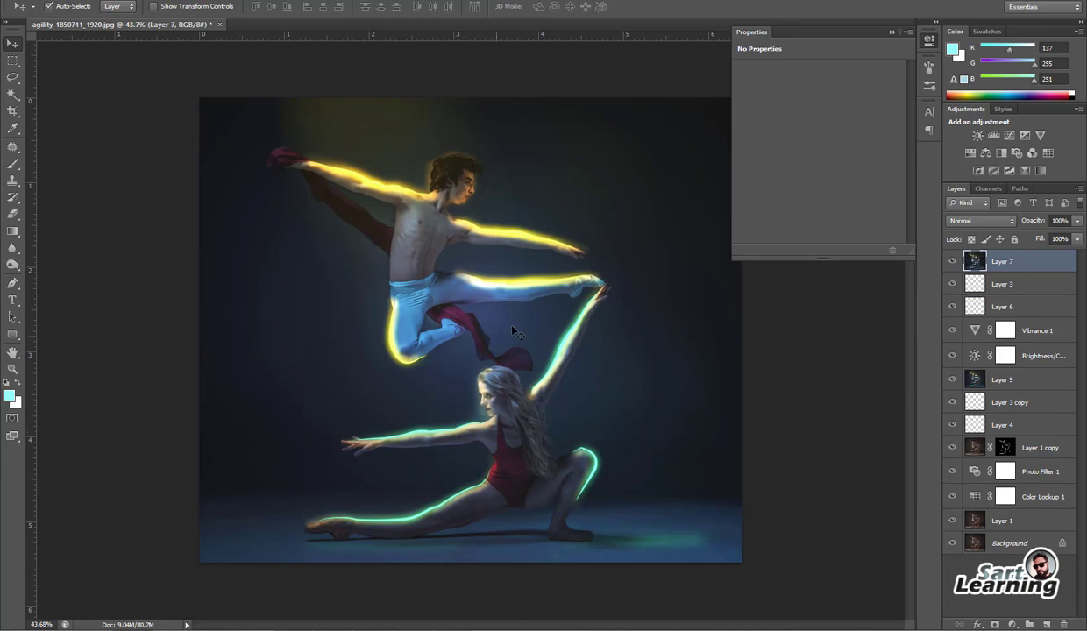
Duplicate the Background photo, move the copy to the top, and shift it left
click(1007, 522)
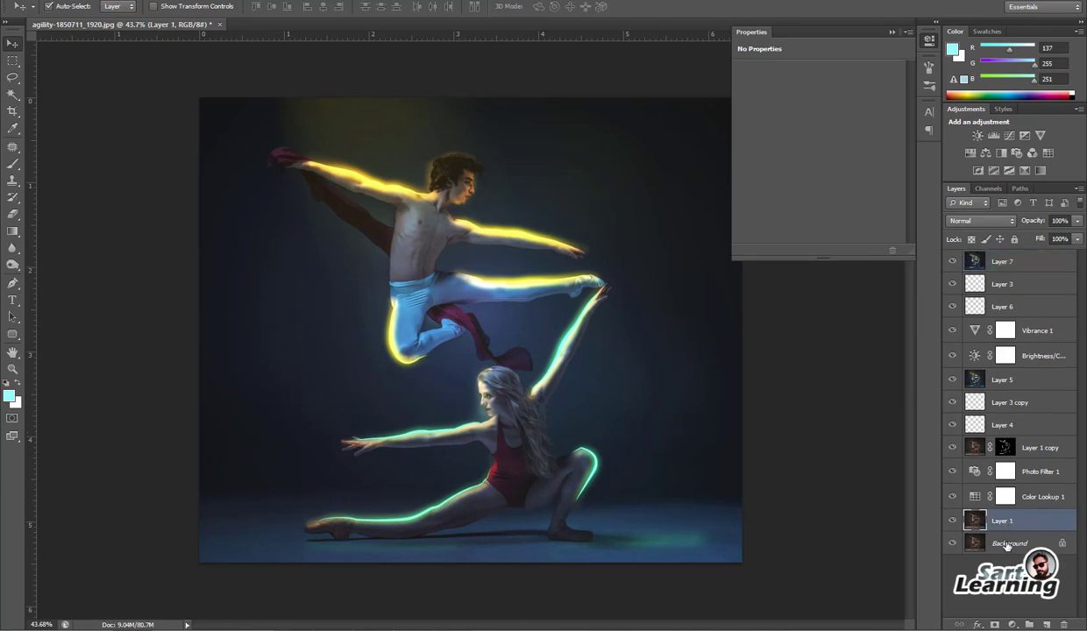
click(1007, 543)
click(1008, 521)
click(1007, 543)
key(ctrl+j)
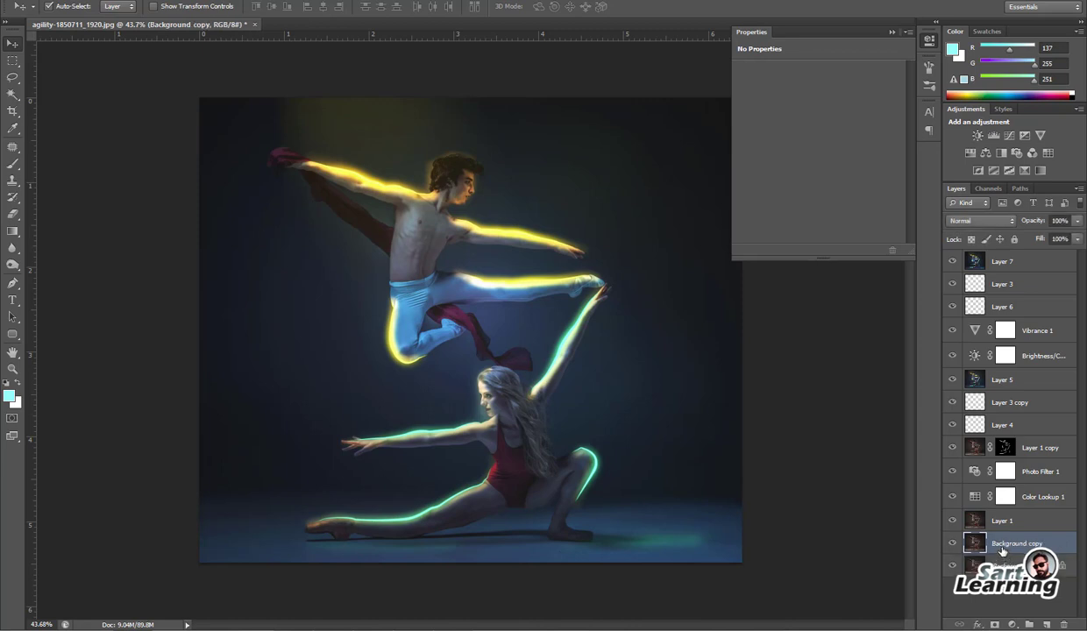
drag(1006, 544, 1006, 255)
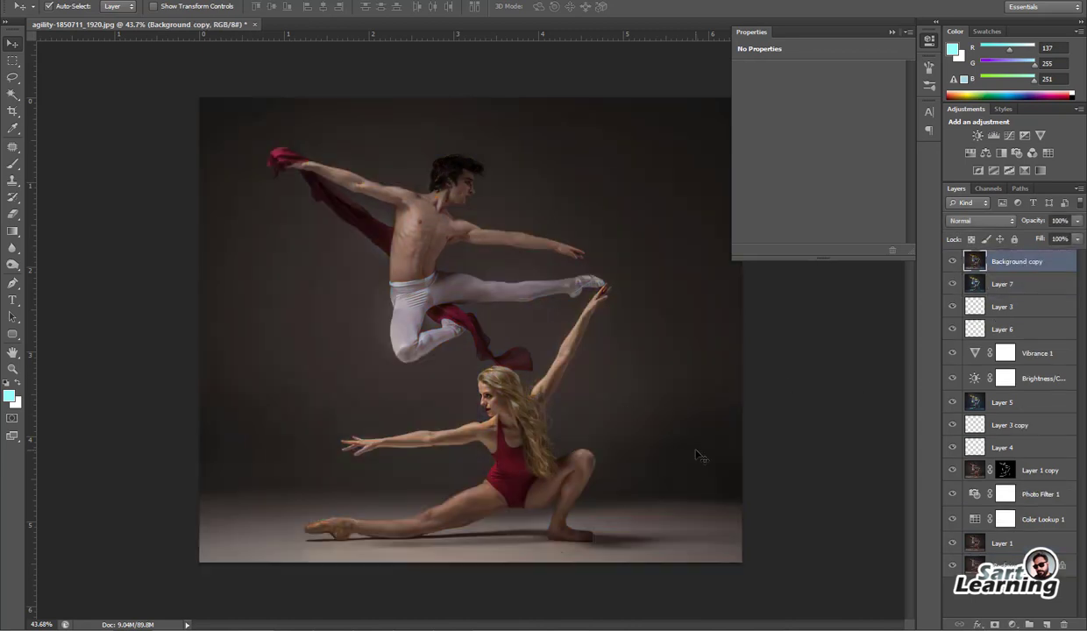
drag(688, 449, 145, 449)
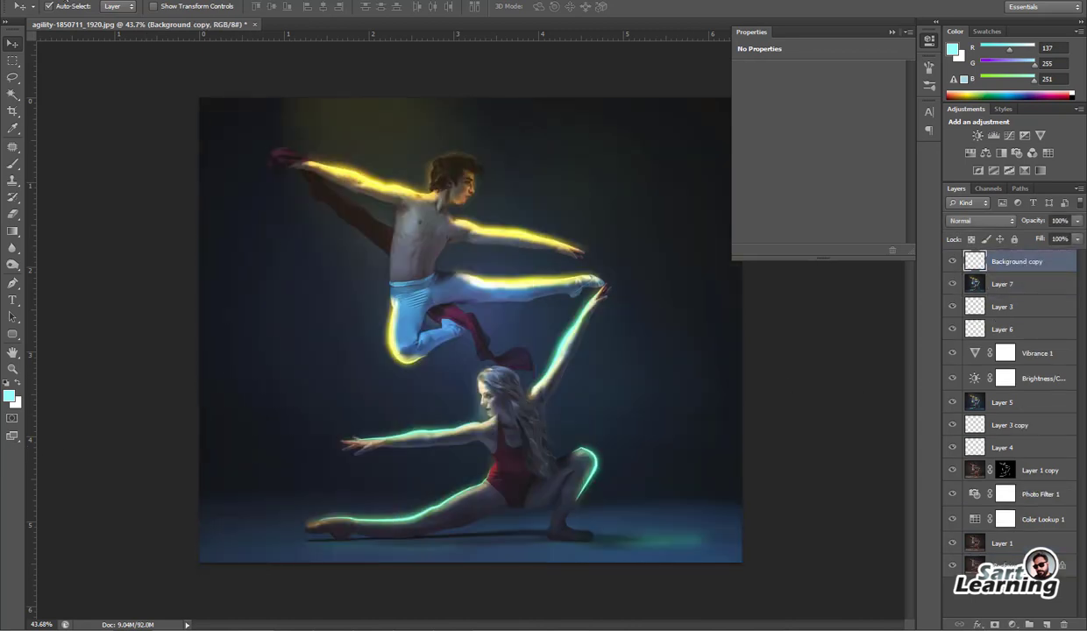
click(88, 0)
Reveal All to widen the canvas, fit it on screen, and hide all panels
click(126, 141)
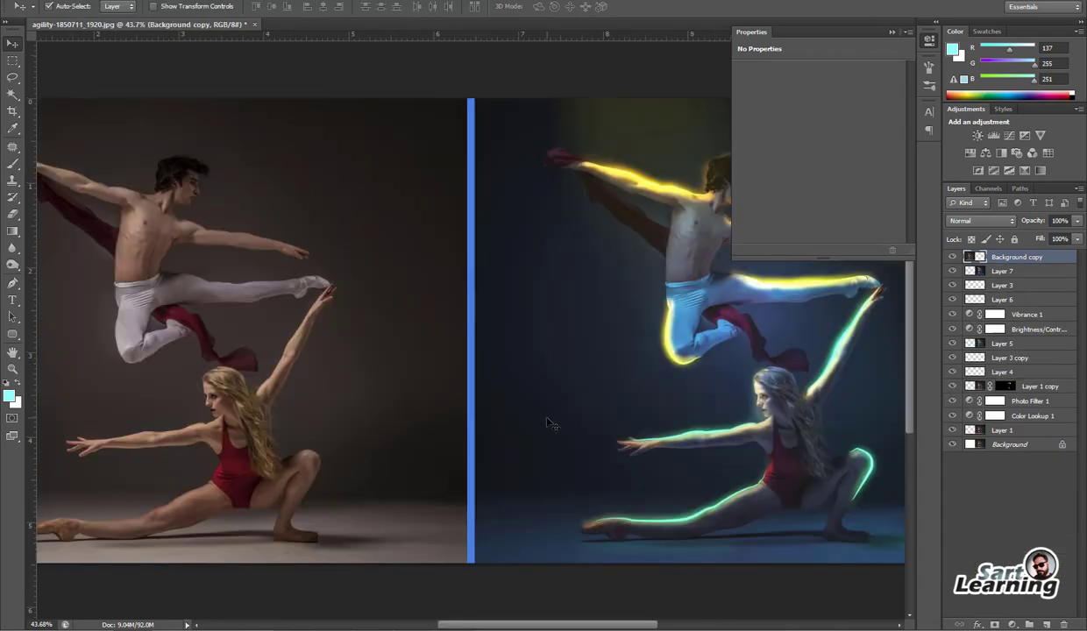
key(ctrl+0)
scroll(452, 456, down, 2)
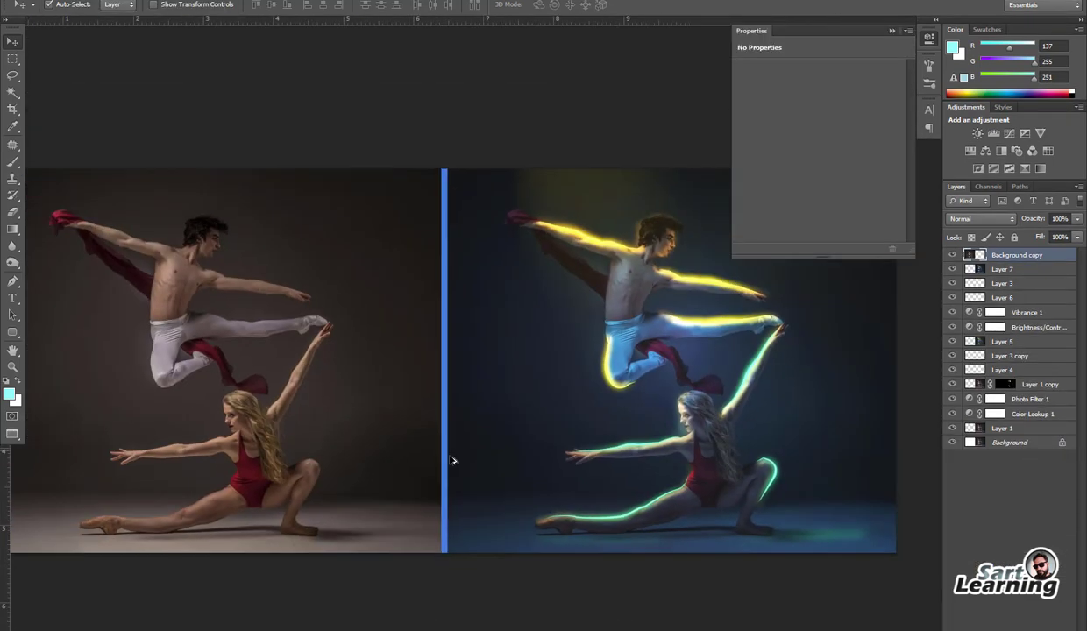
scroll(179, 456, down, 1)
scroll(342, 462, up, 1)
key(Tab)
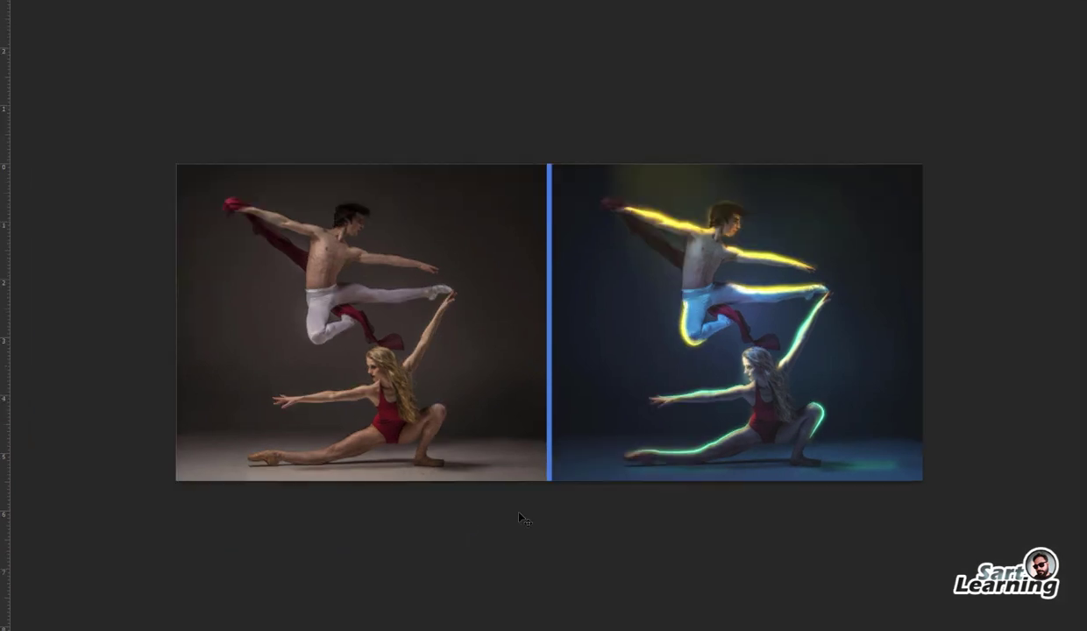
scroll(517, 512, up, 2)
scroll(471, 476, down, 1)
scroll(564, 474, up, 1)
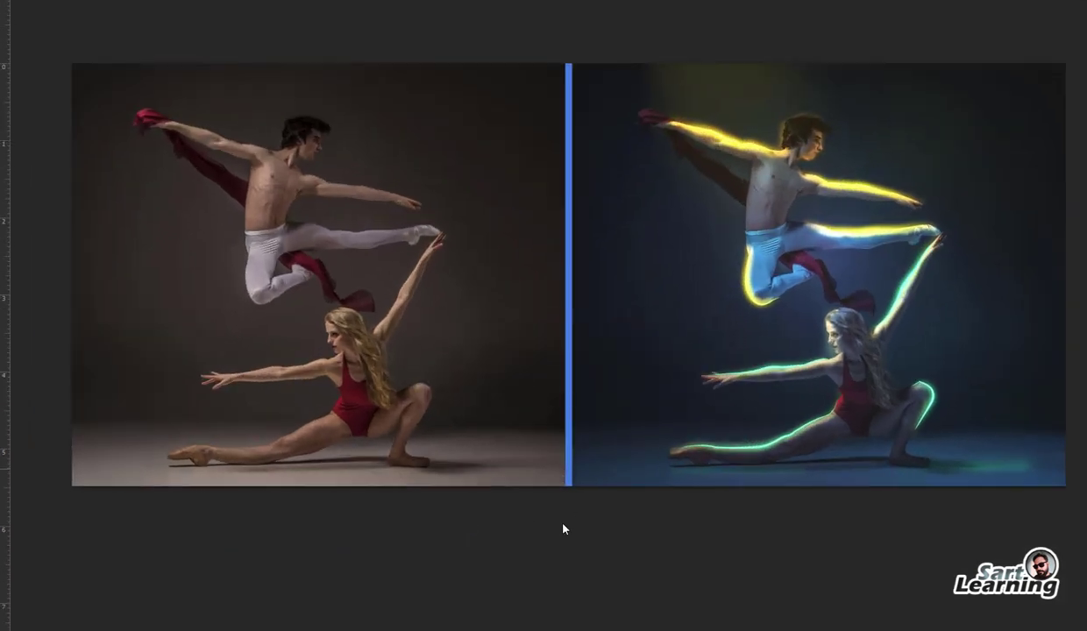